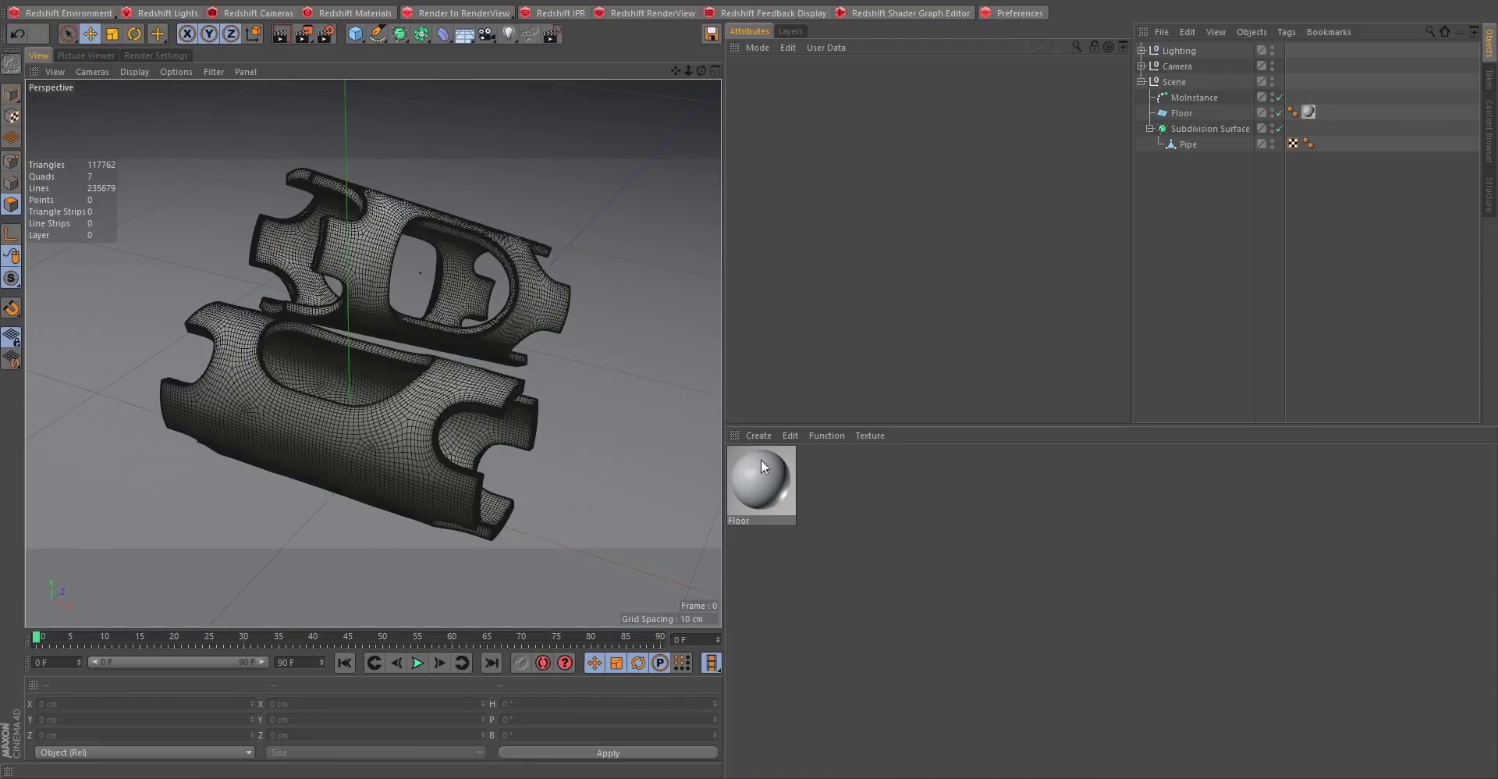
Create a new Redshift material and assign it to the Subdivision Surface object that holds the pipe.
{"action": "left_click", "coordinate": [758, 436]}
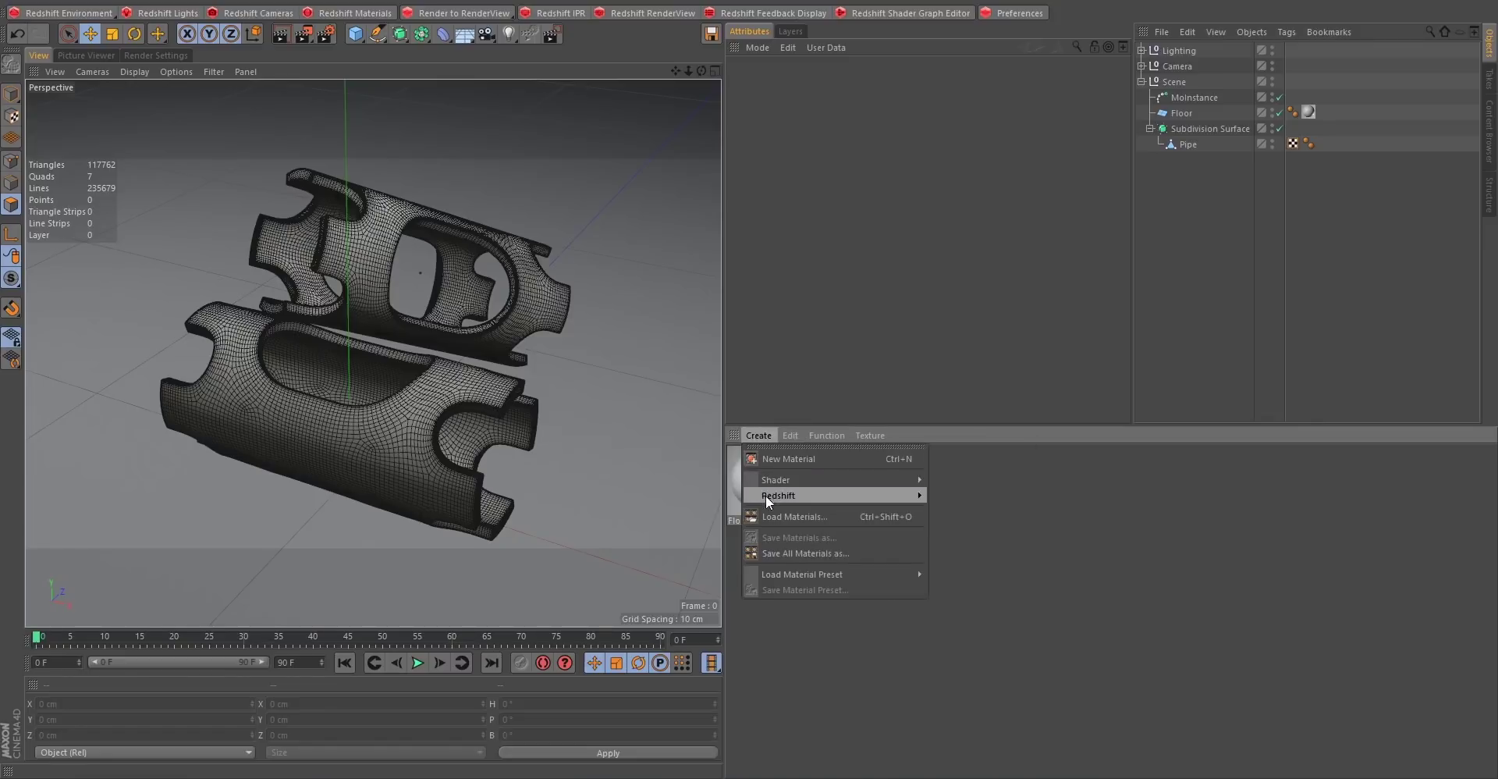
{"action": "mouse_move", "coordinate": [765, 495]}
{"action": "left_click", "coordinate": [1002, 495]}
{"action": "left_click_drag", "start_coordinate": [760, 480], "coordinate": [1231, 130]}
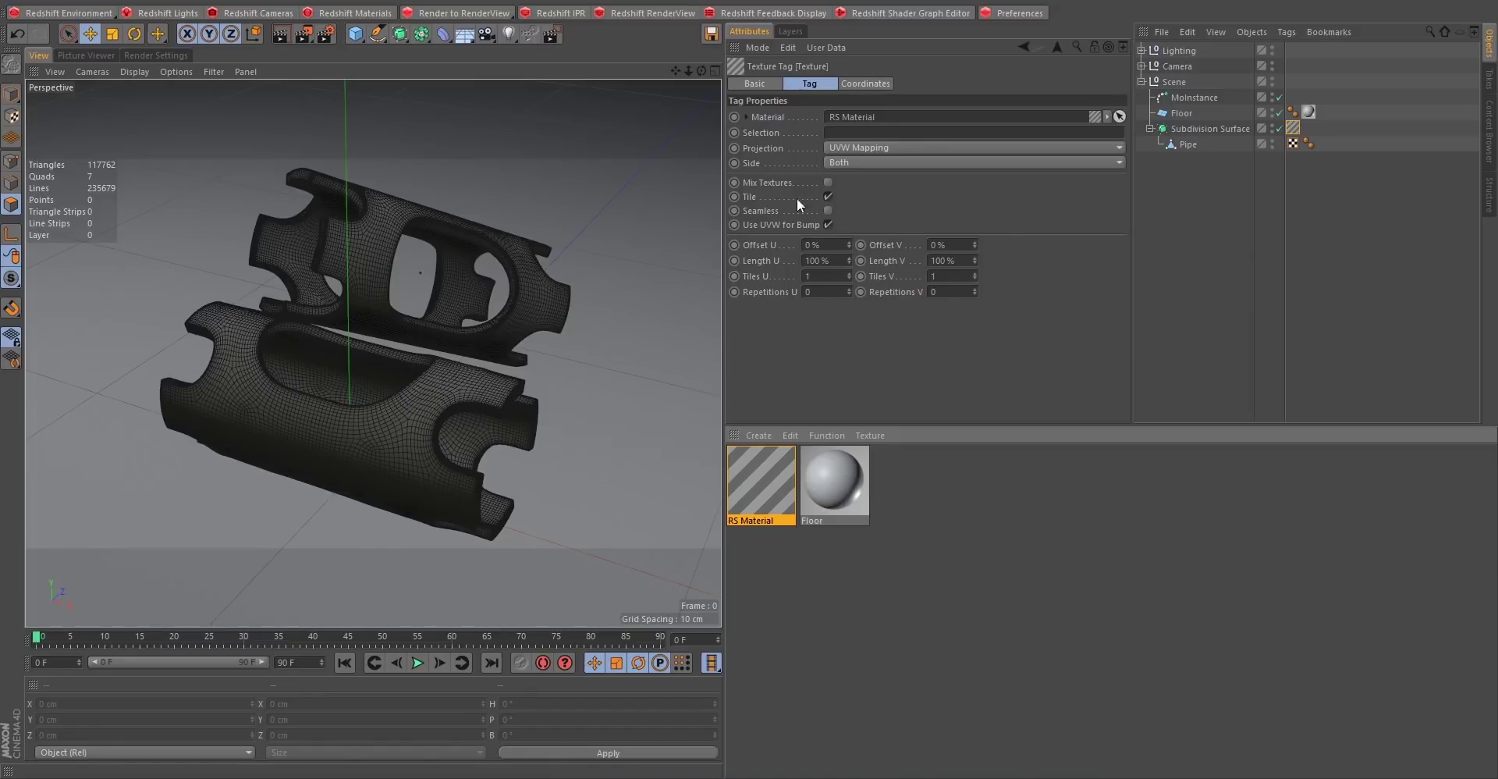
{"action": "left_click", "coordinate": [819, 738]}
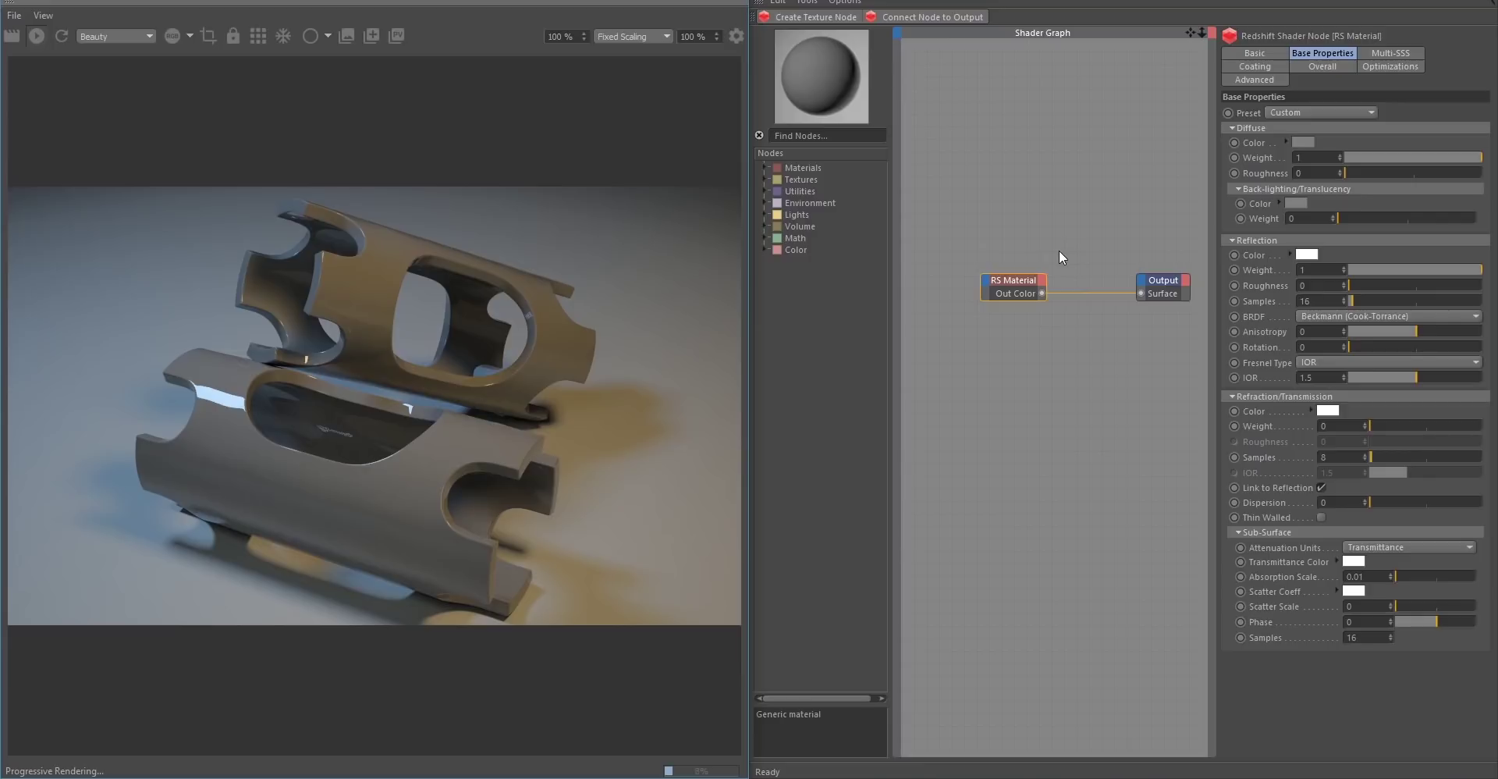
Set the diffuse color of the RS Material to black.
{"action": "left_click", "coordinate": [1307, 142]}
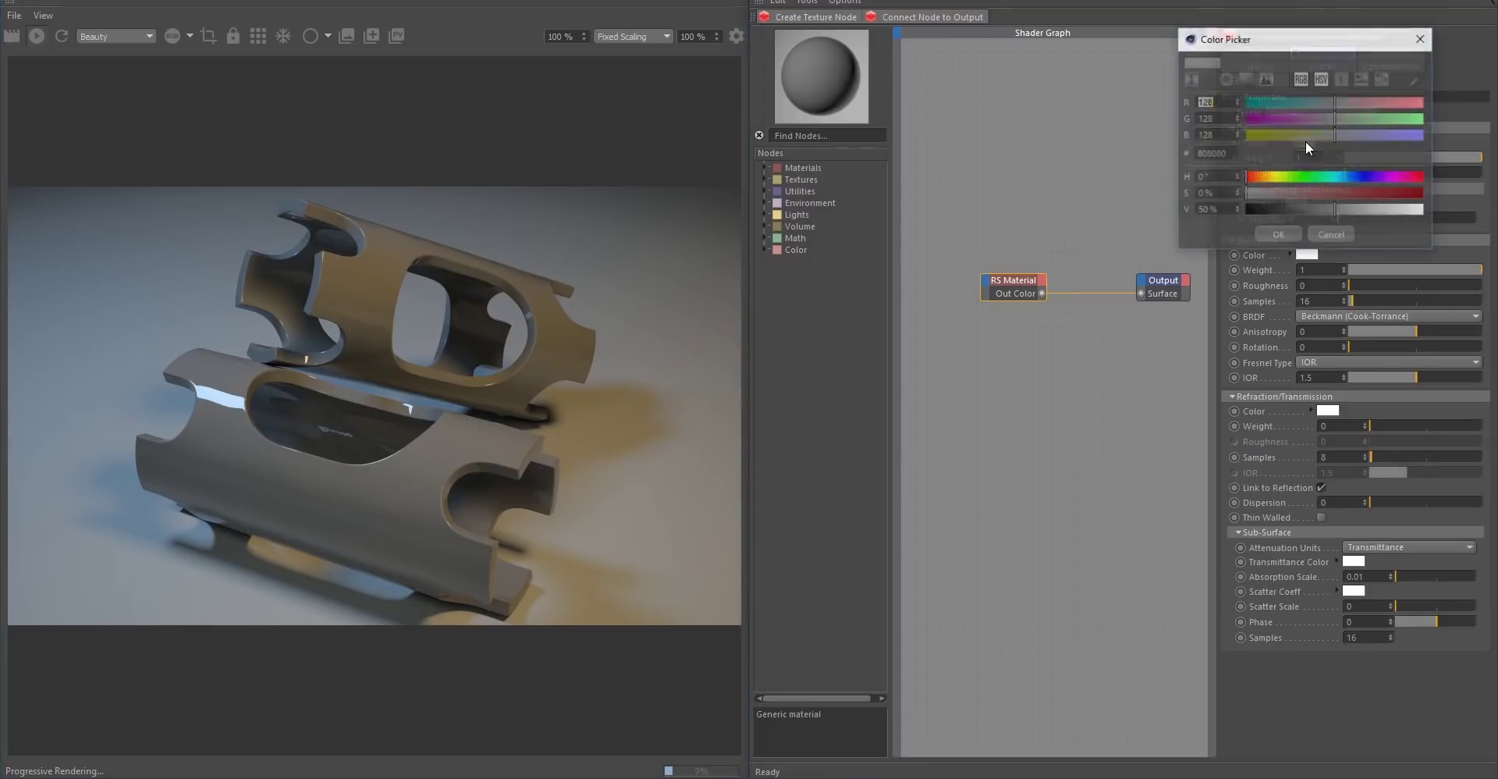
{"action": "left_click_drag", "start_coordinate": [1271, 209], "coordinate": [1248, 209]}
{"action": "left_click", "coordinate": [1281, 235]}
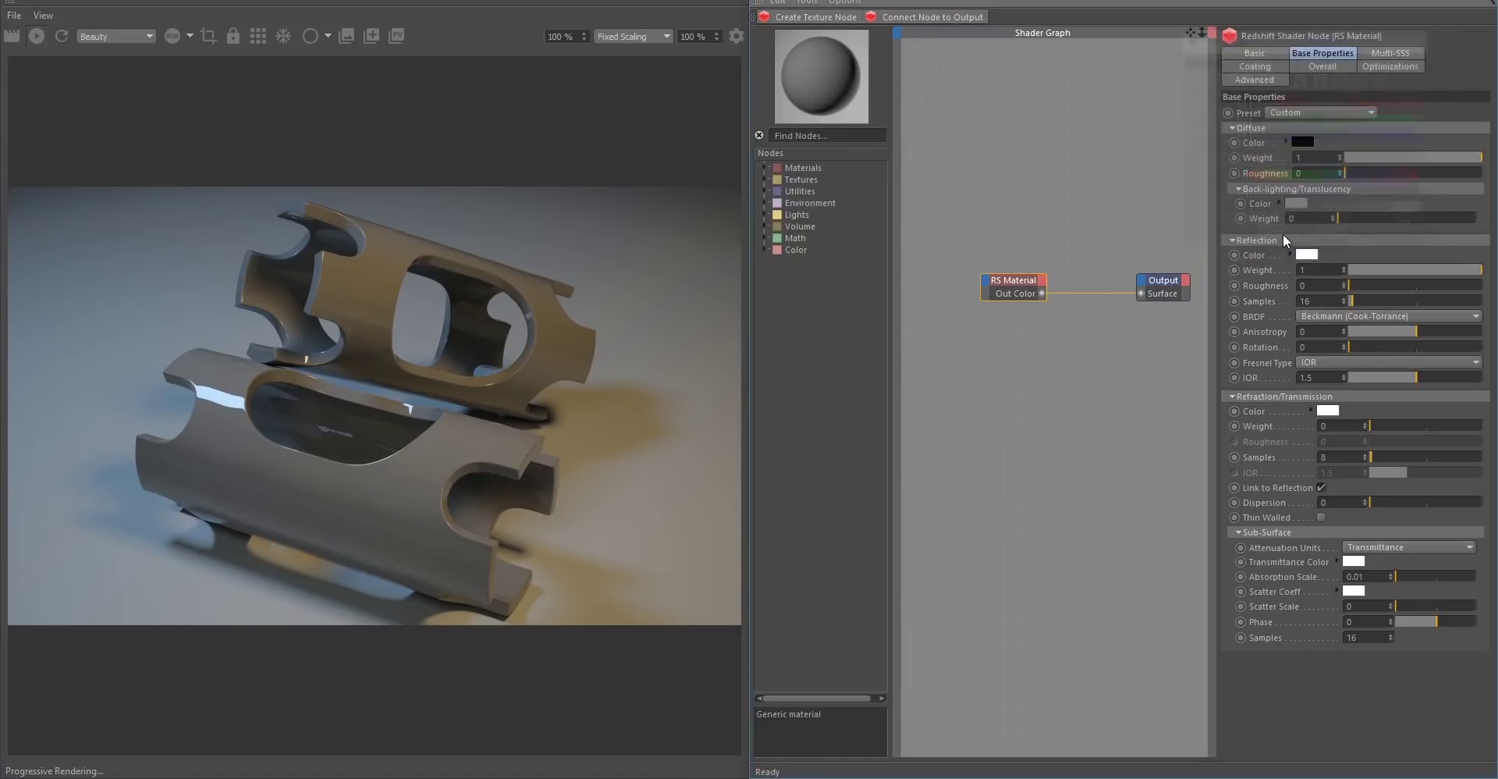
Set the material's reflection roughness to 0.35 and its reflection BRDF to GGX.
{"action": "double_click", "coordinate": [1325, 285]}
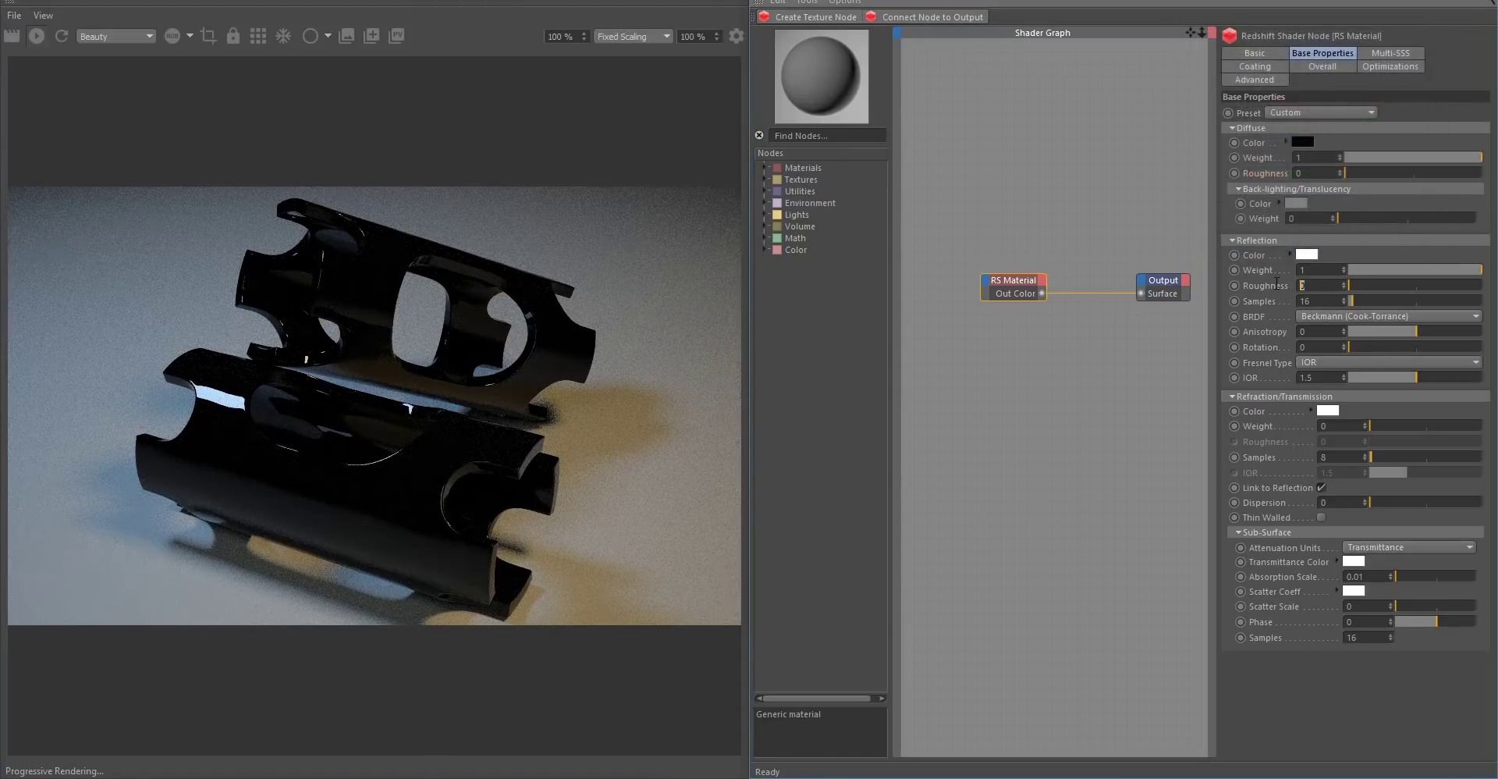
{"action": "type", "text": ".35"}
{"action": "key", "text": "Return"}
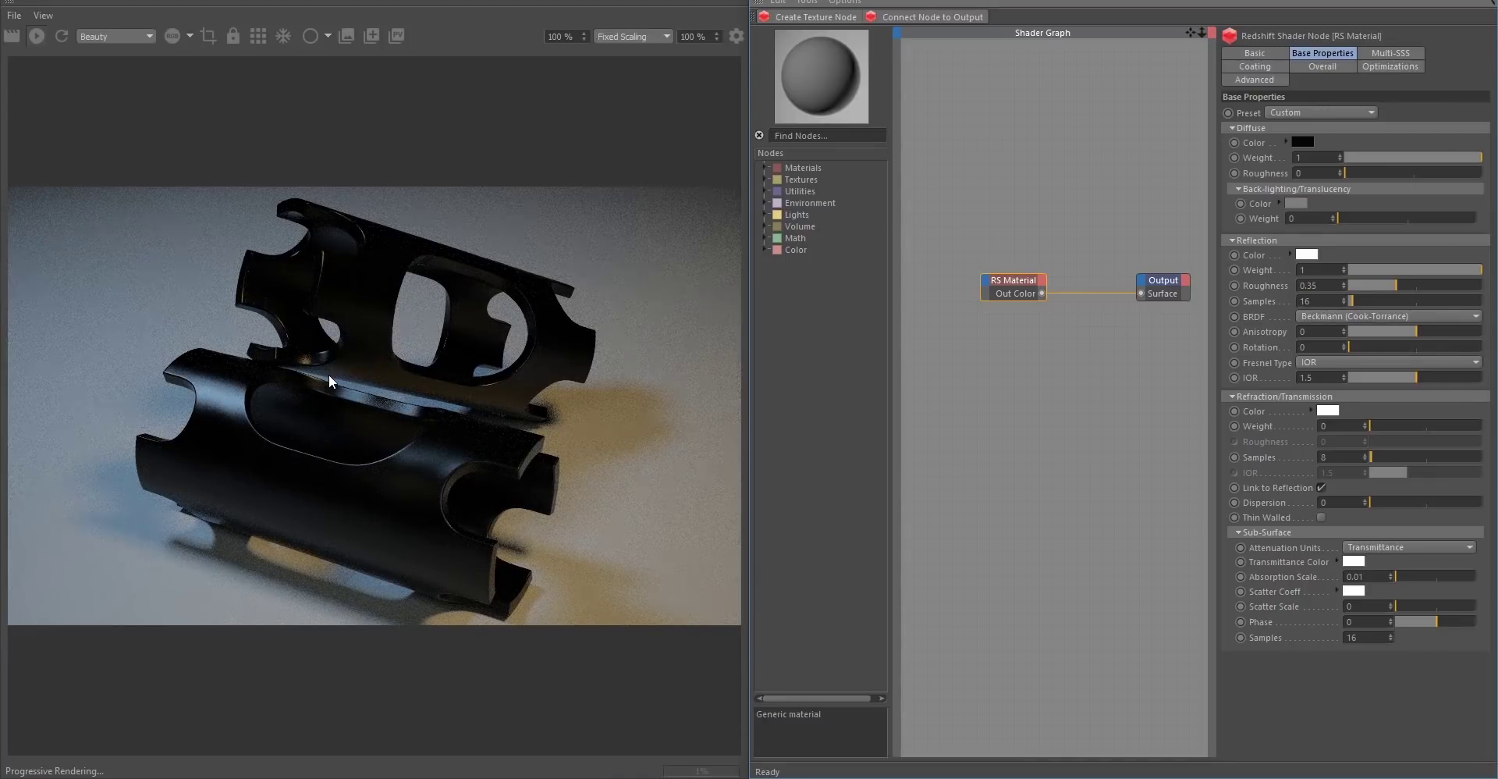
{"action": "left_click", "coordinate": [1328, 315]}
{"action": "left_click", "coordinate": [1360, 348]}
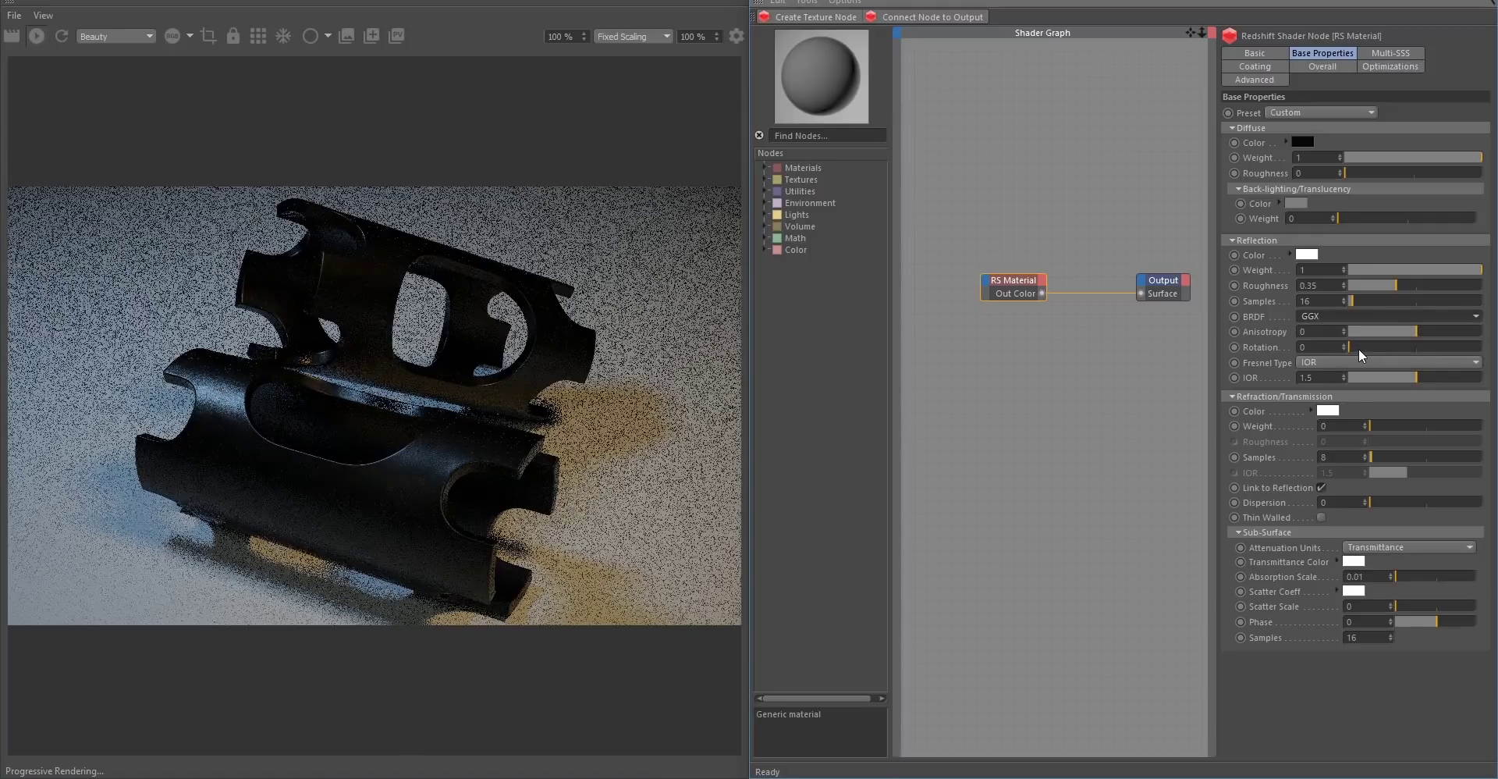
Set the reflection IOR of the RS Material to 5.
{"action": "left_click", "coordinate": [1326, 378]}
{"action": "left_click_drag", "start_coordinate": [1326, 379], "coordinate": [1269, 376]}
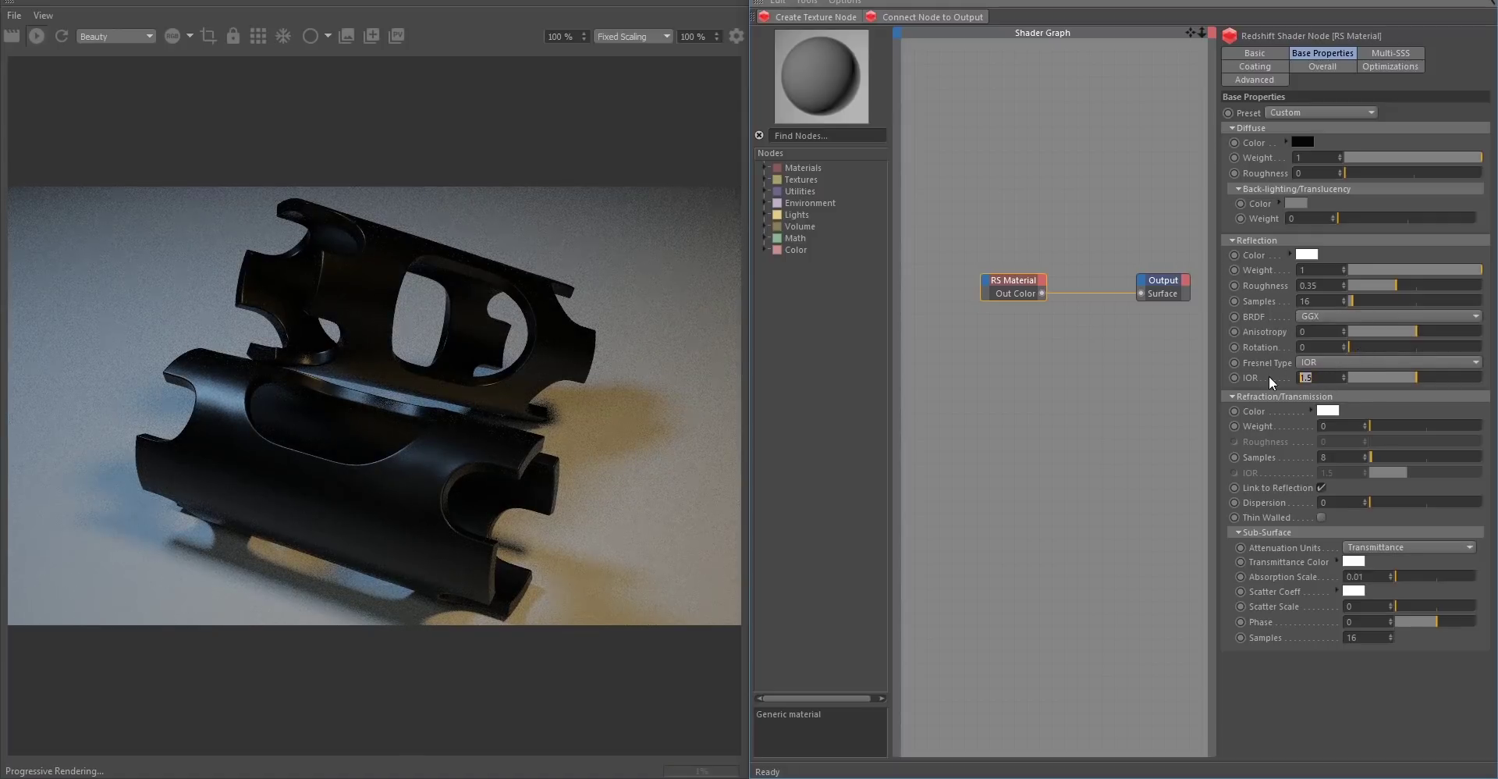
{"action": "type", "text": "5"}
{"action": "key", "text": "Return"}
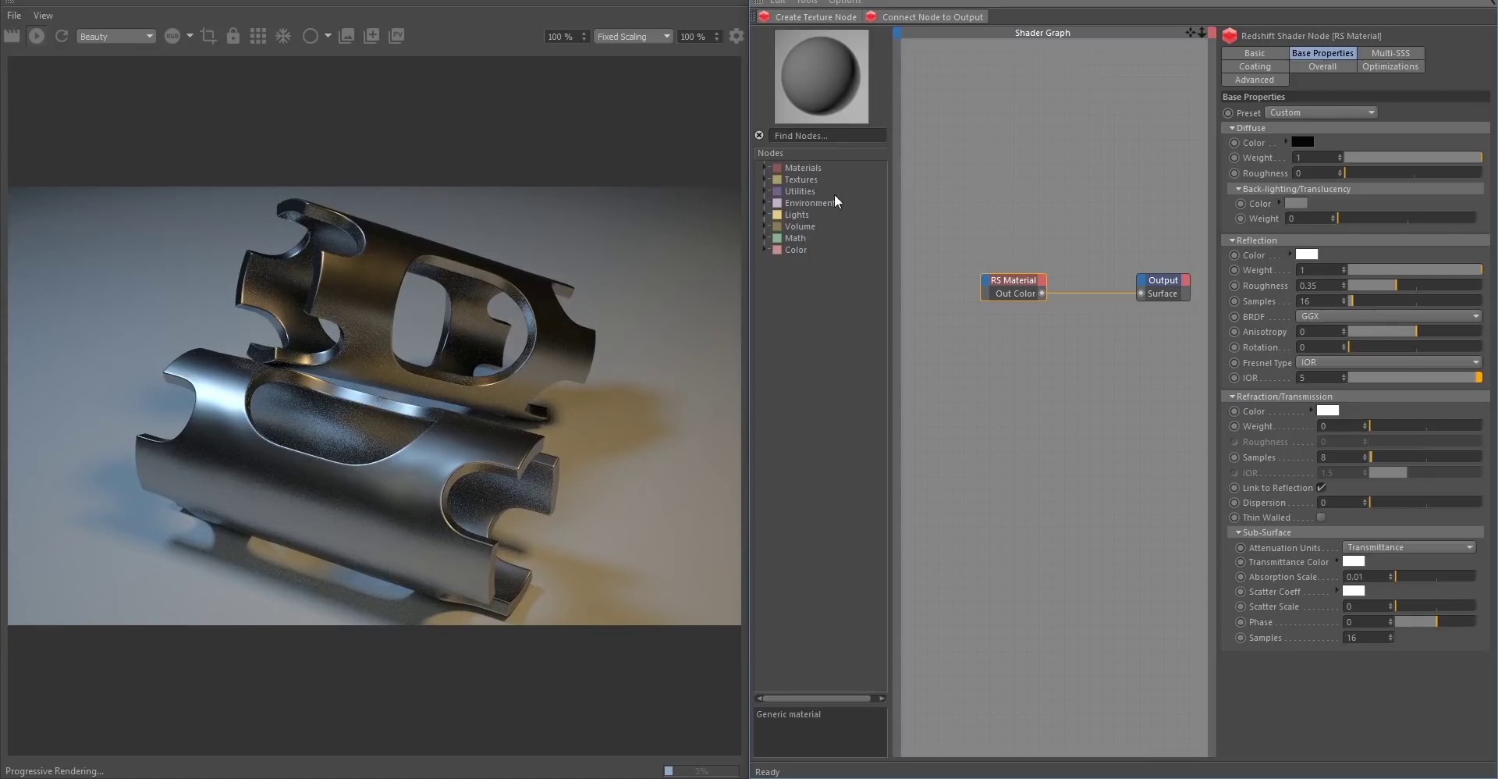
Add a Bump Map utility node to the shader graph below the RS Material node.
{"action": "left_click", "coordinate": [762, 191]}
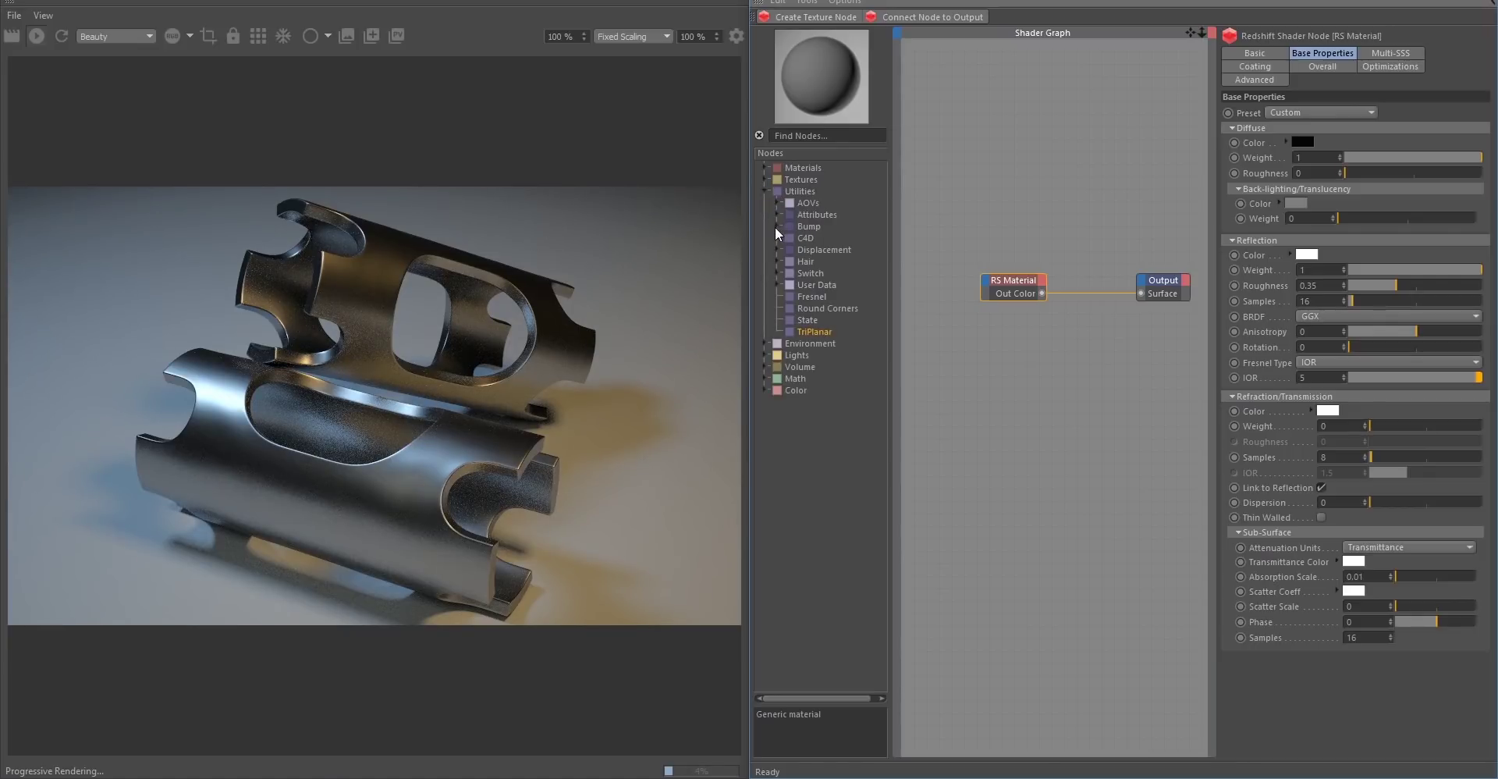
{"action": "left_click", "coordinate": [776, 226]}
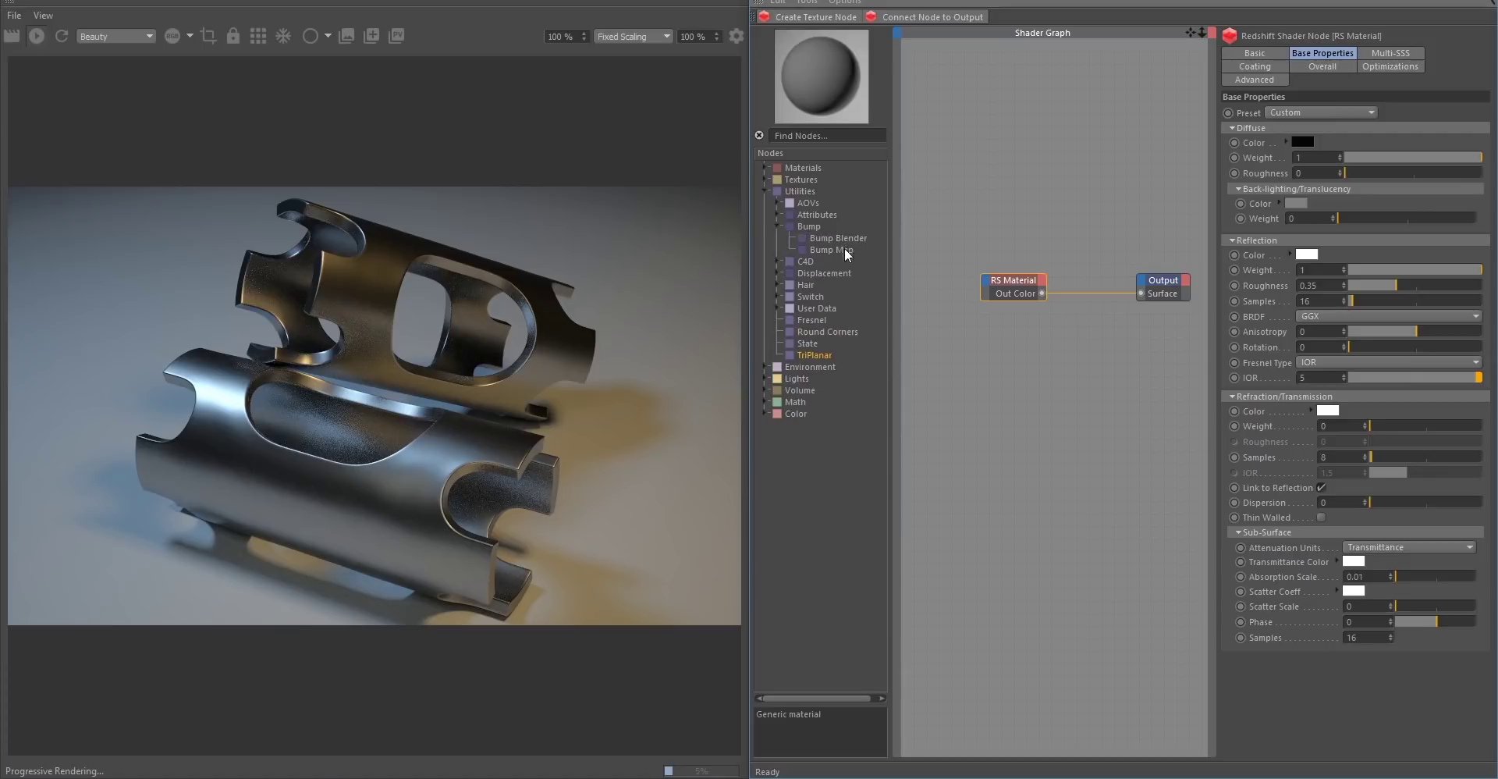
{"action": "left_click", "coordinate": [811, 250]}
{"action": "left_click", "coordinate": [942, 388]}
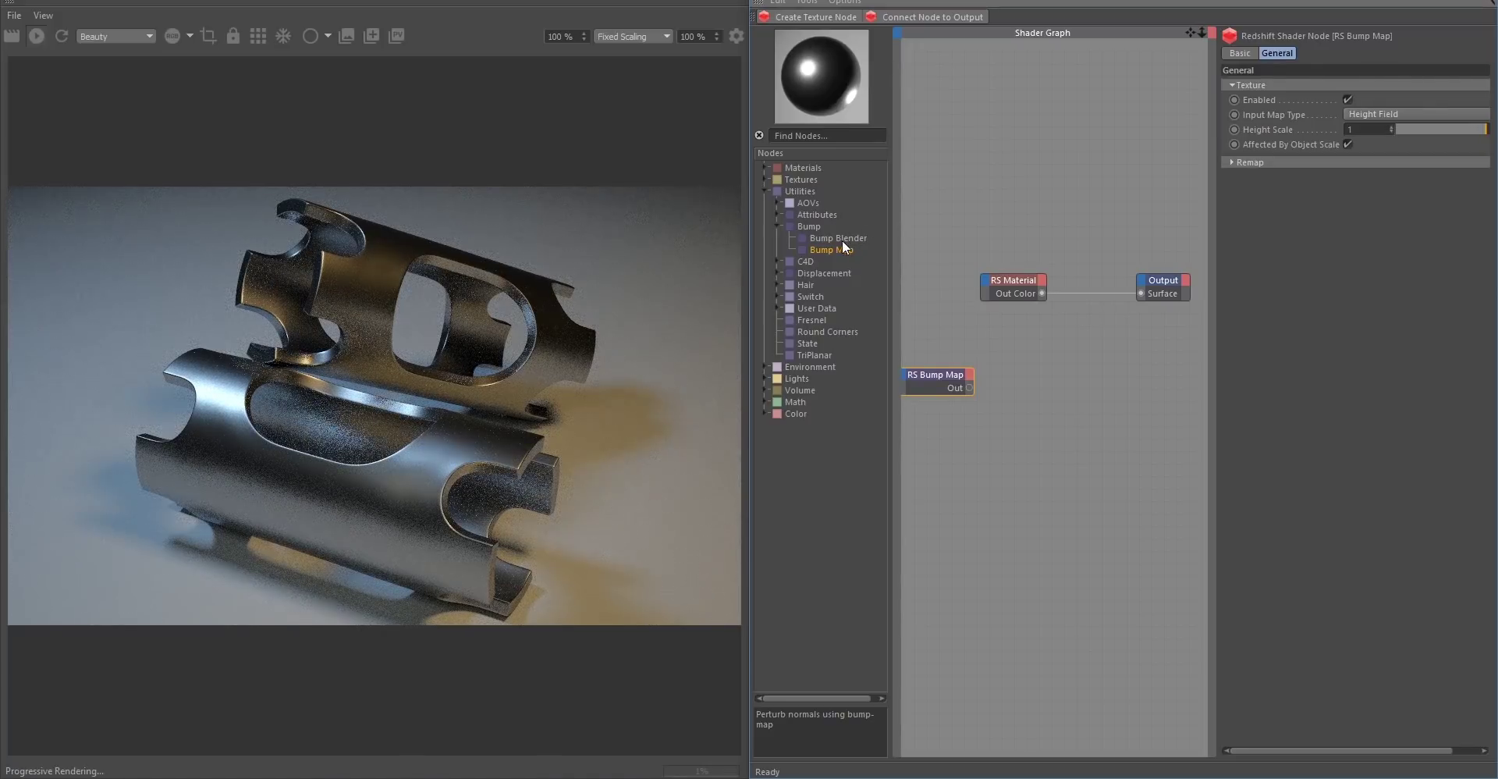
Add a Texture node and a TriPlanar node to the shader graph below the Bump Map node.
{"action": "type", "text": "tex"}
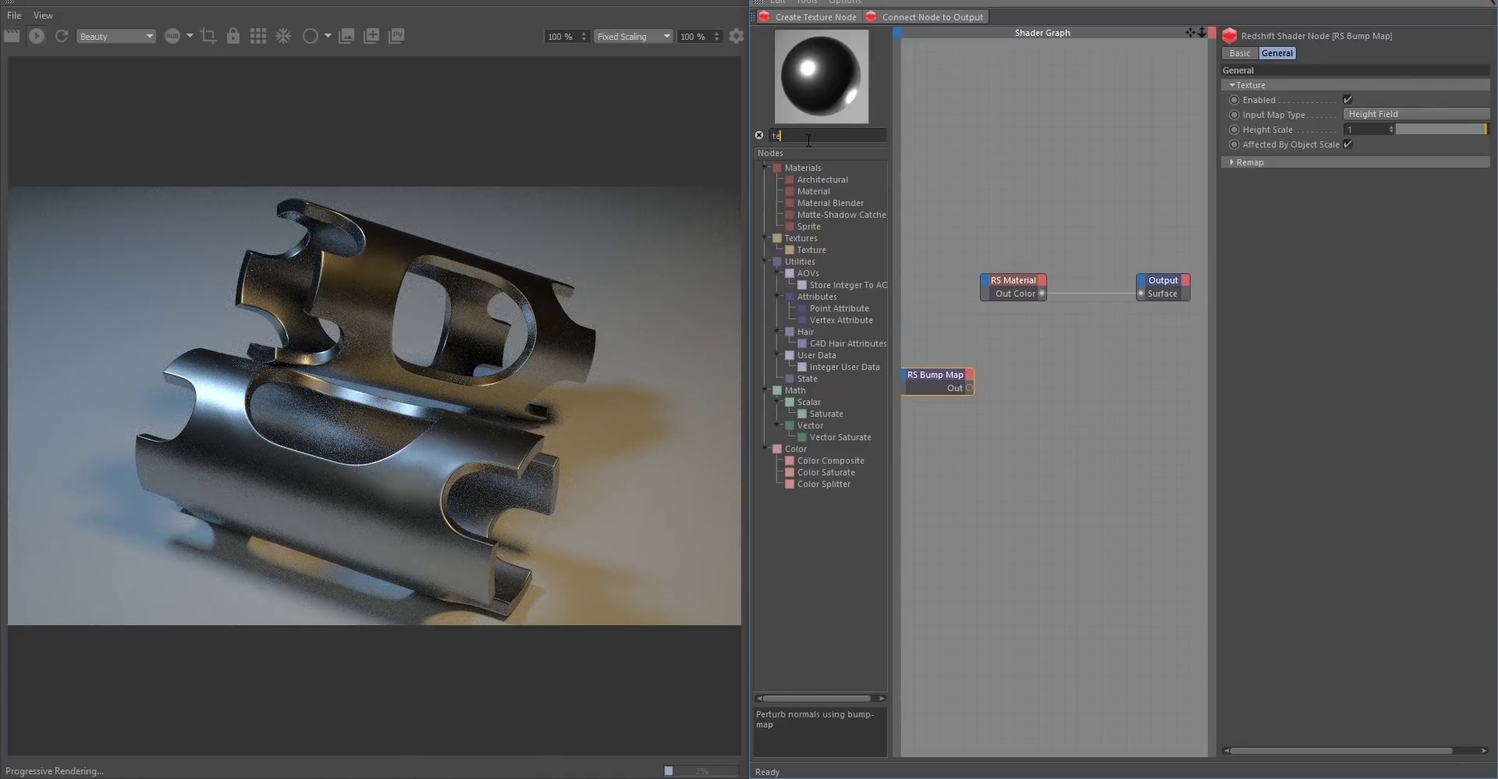
{"action": "left_click_drag", "start_coordinate": [811, 179], "coordinate": [971, 461]}
{"action": "key", "text": "BackSpace"}
{"action": "key", "text": "BackSpace"}
{"action": "type", "text": "r"}
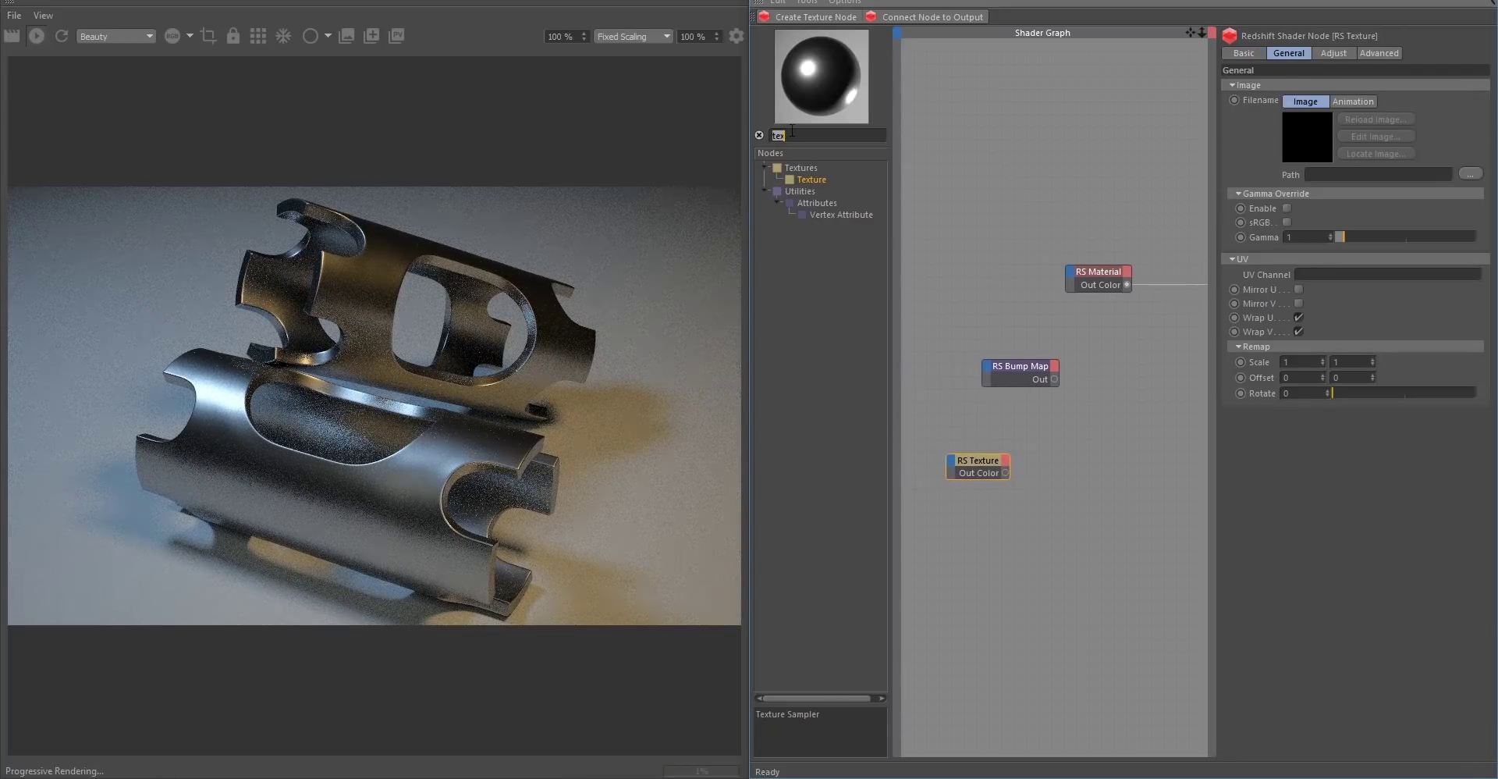
{"action": "type", "text": "i"}
{"action": "left_click_drag", "start_coordinate": [816, 240], "coordinate": [954, 468]}
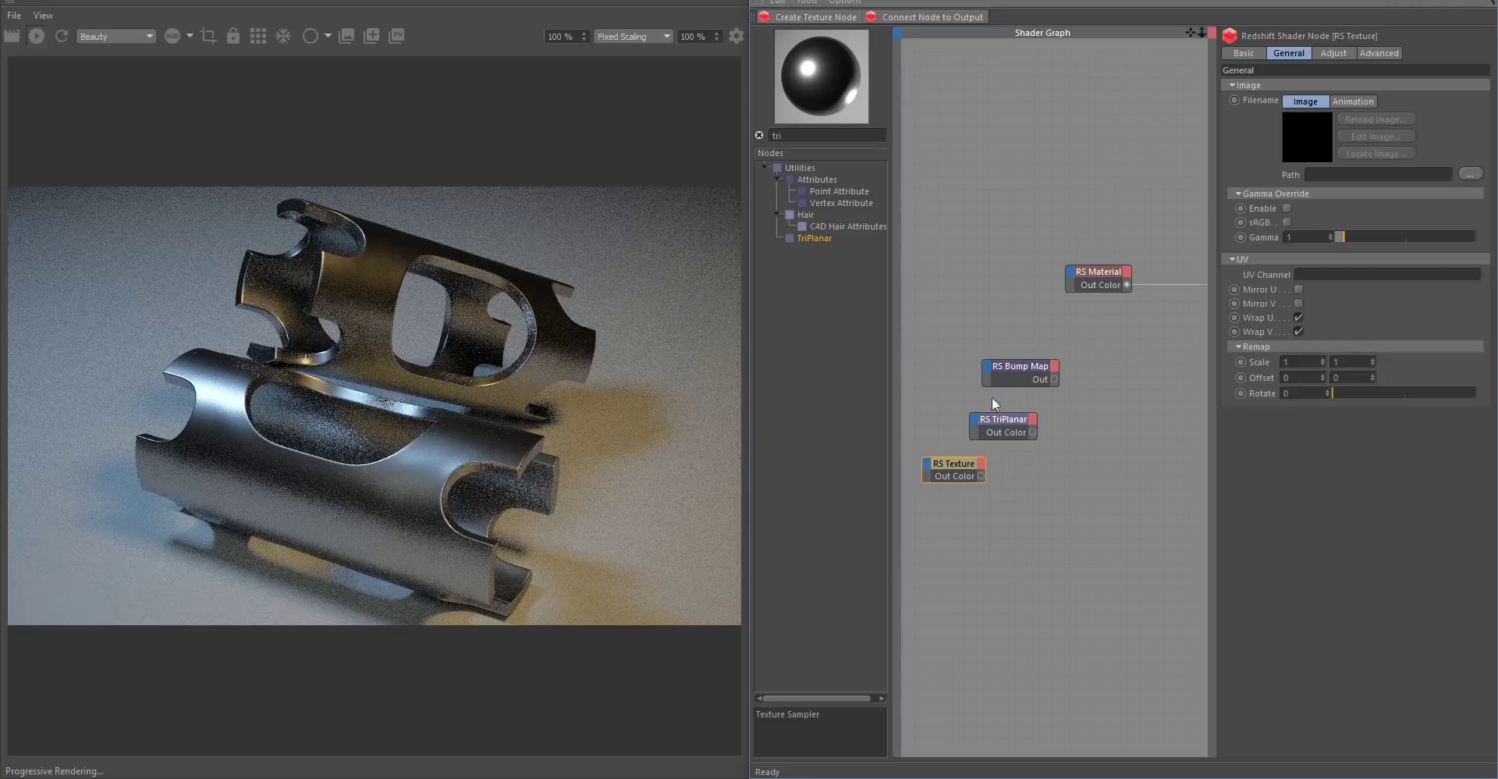
Load Bump_map2.jpg into the Texture node and enable its gamma override.
{"action": "left_click", "coordinate": [1469, 175]}
{"action": "double_click", "coordinate": [901, 115]}
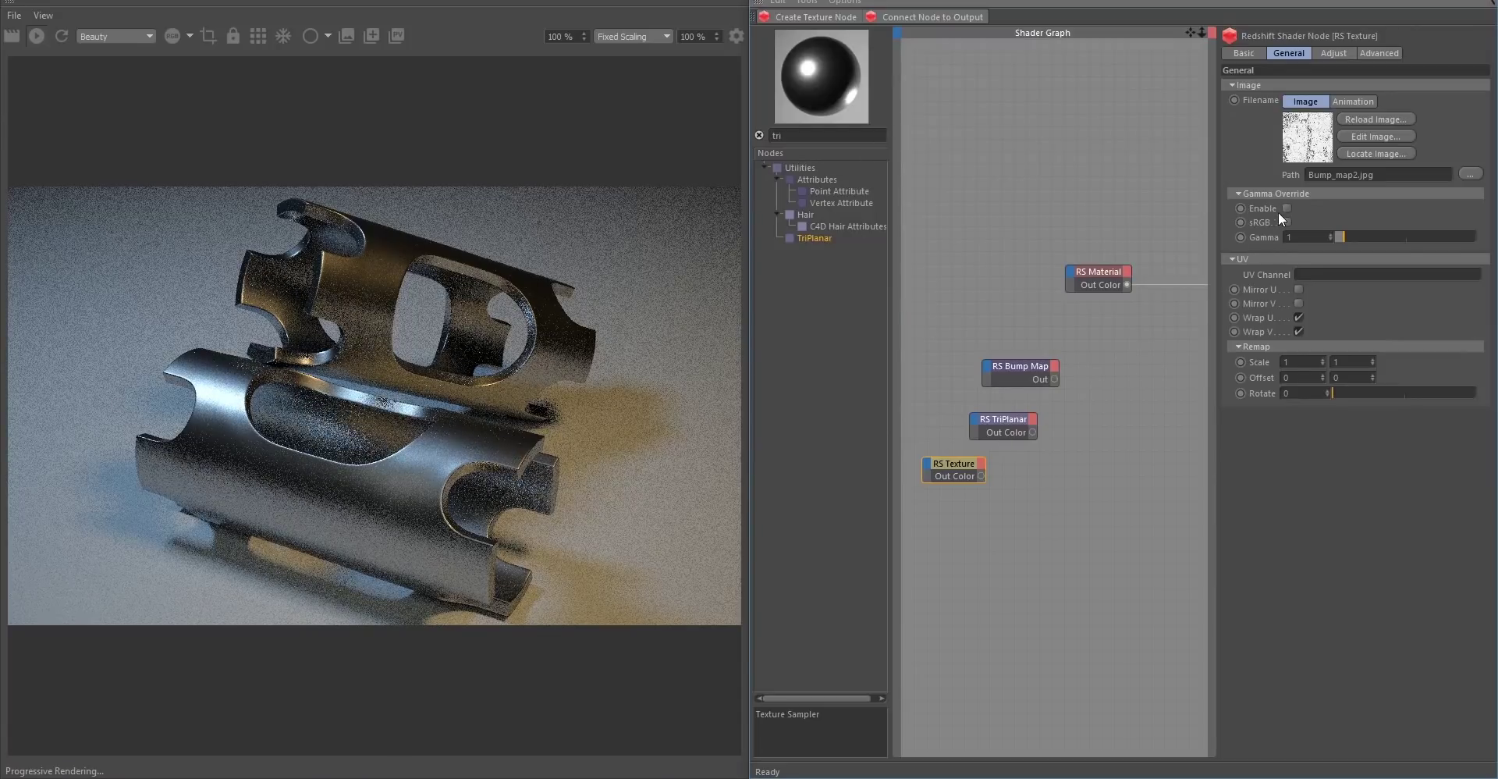
{"action": "left_click", "coordinate": [1286, 207]}
Connect the Texture node's color output to the texture image input of the TriPlanar node.
{"action": "left_click_drag", "start_coordinate": [981, 476], "coordinate": [975, 414]}
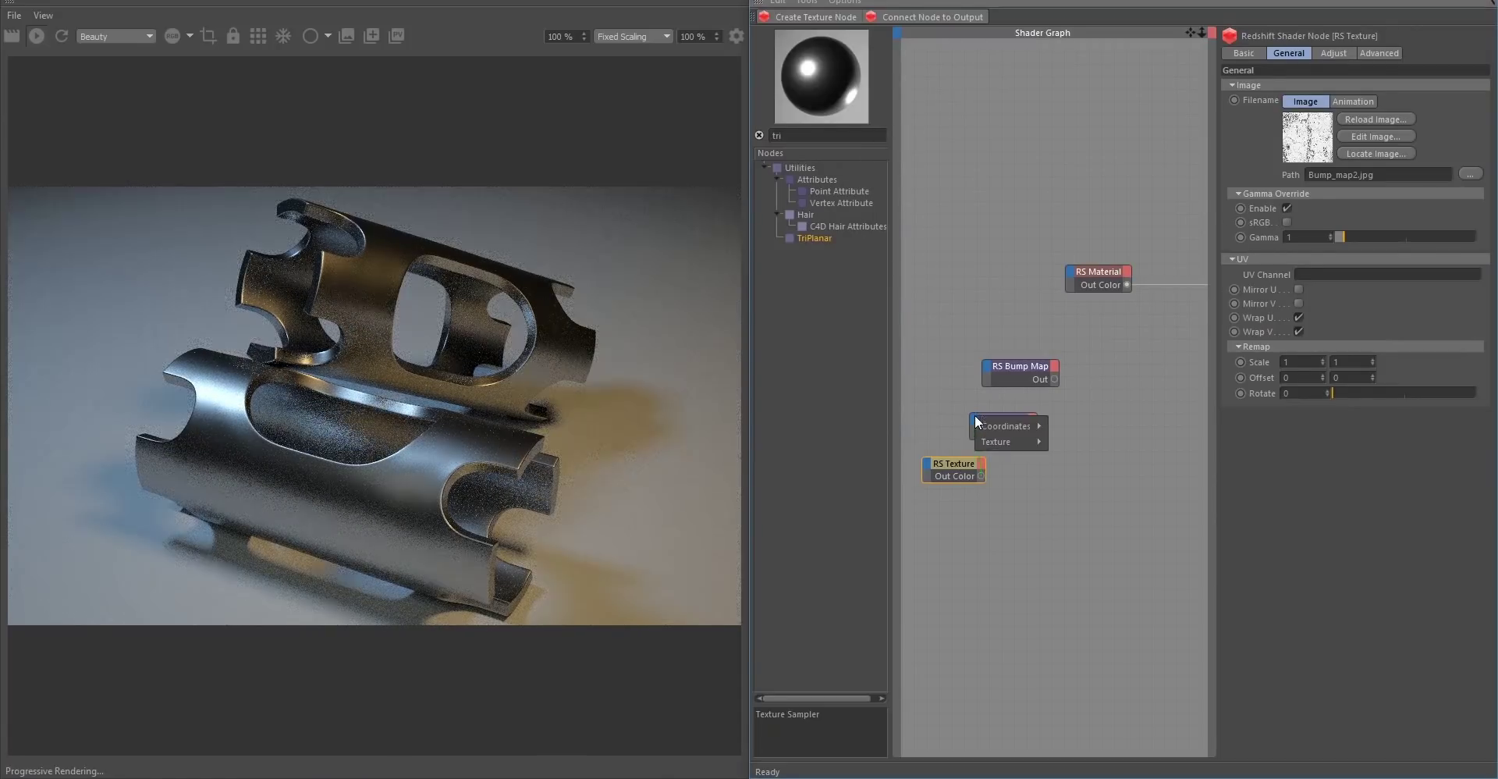
{"action": "mouse_move", "coordinate": [1007, 443]}
{"action": "left_click", "coordinate": [1084, 441]}
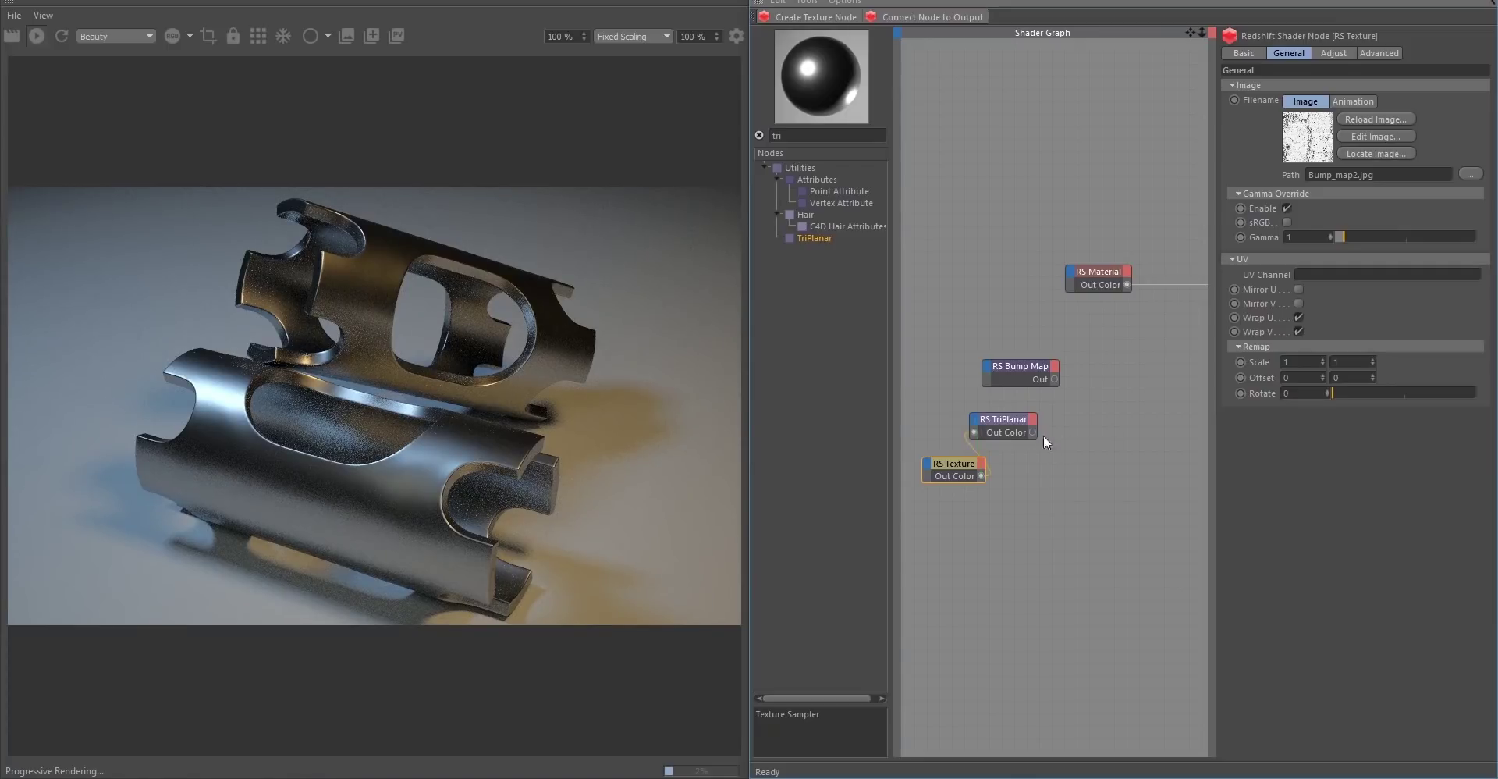
Set the TriPlanar node's blend amount to 0.2 and its blend curve to about 5.175.
{"action": "left_click", "coordinate": [1006, 420]}
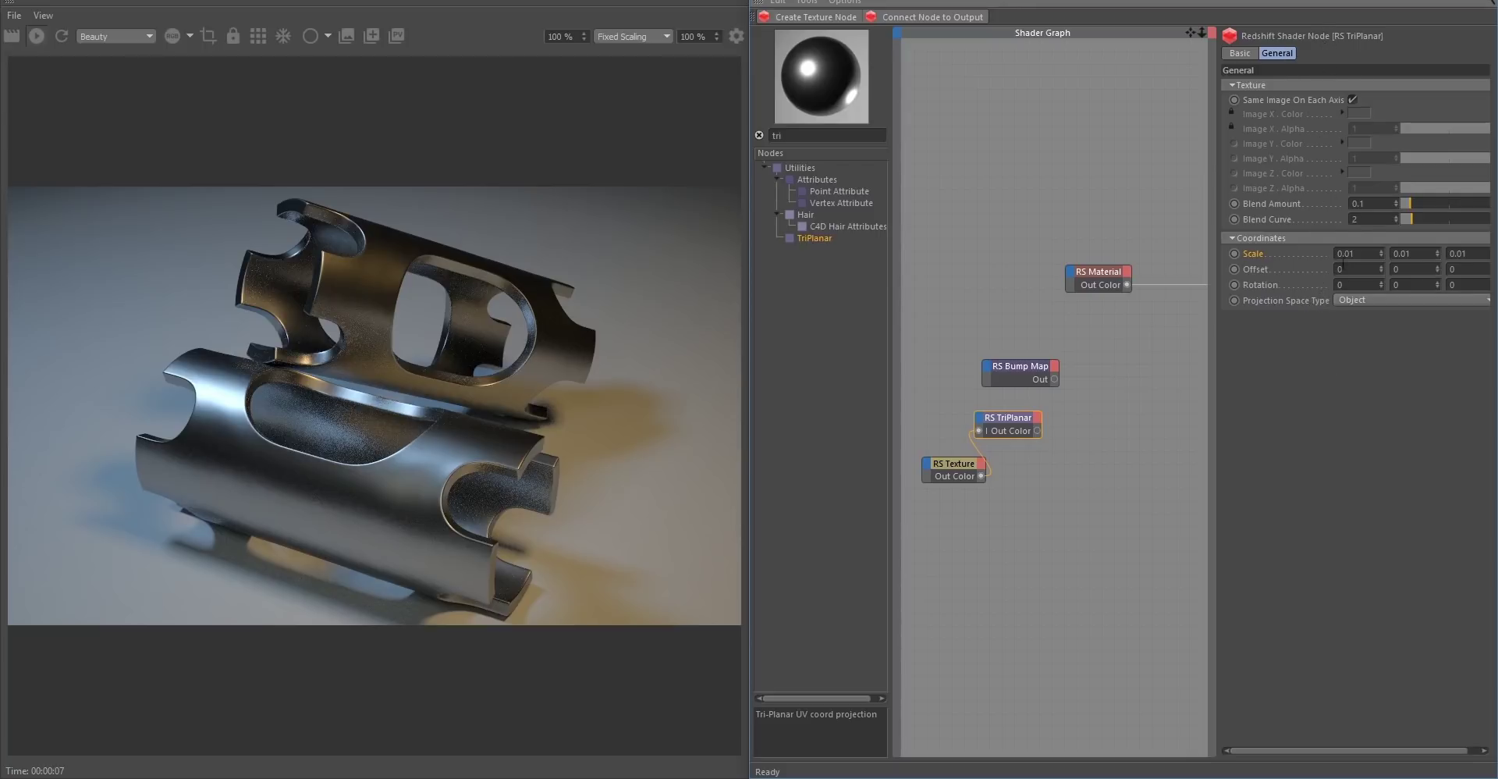
{"action": "left_click", "coordinate": [1380, 204]}
{"action": "type", "text": "0.2"}
{"action": "key", "text": "Return"}
{"action": "left_click_drag", "start_coordinate": [1408, 216], "coordinate": [1445, 212]}
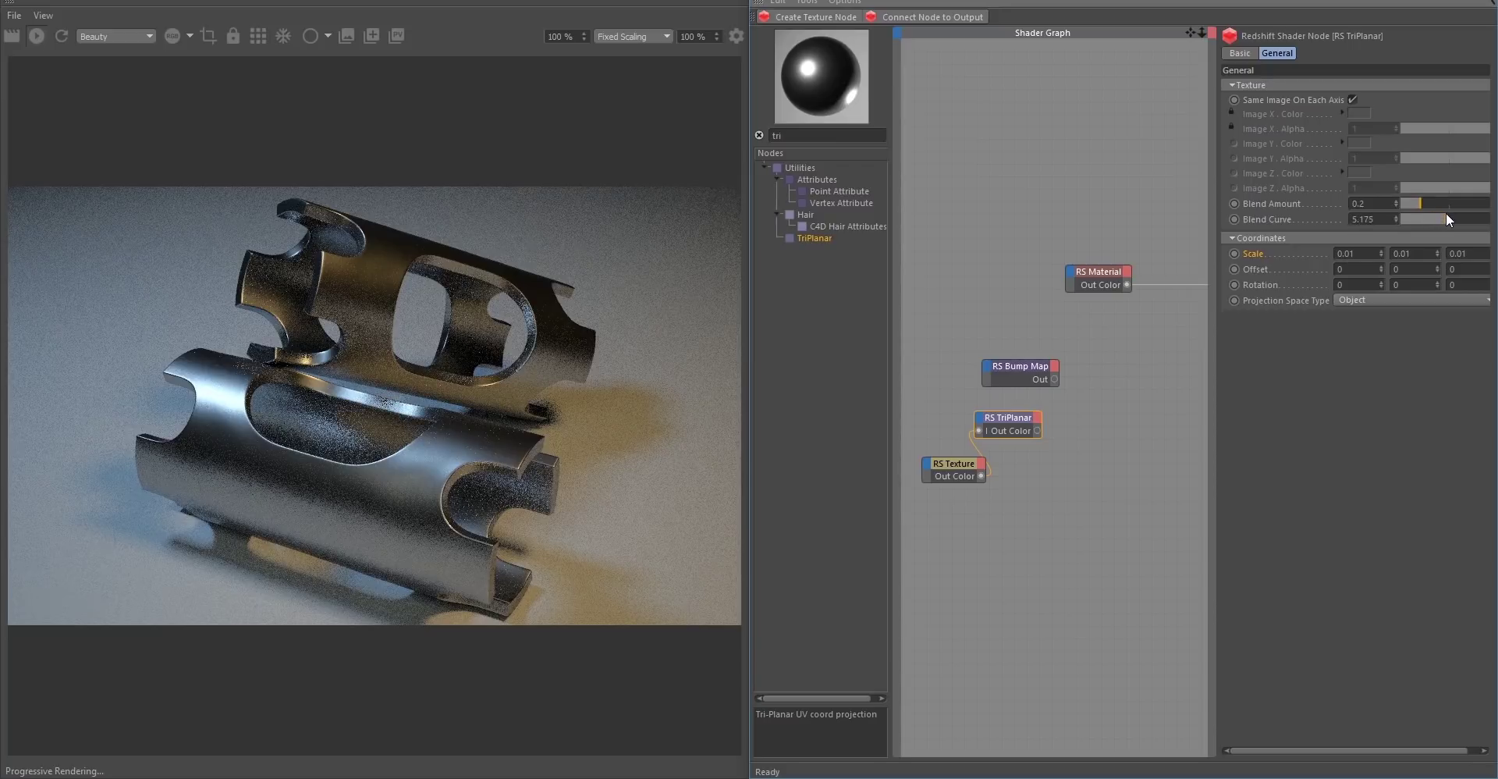
Set the TriPlanar projection scale to 0.1 on all three axes.
{"action": "left_click", "coordinate": [1365, 254]}
{"action": "type", "text": "1"}
{"action": "key", "text": "Return"}
{"action": "left_click", "coordinate": [1402, 253]}
{"action": "type", "text": ".1"}
{"action": "key", "text": "Tab"}
{"action": "key", "text": "BackSpace"}
Connect the TriPlanar color output to the texture input of the Bump Map node.
{"action": "left_click", "coordinate": [986, 364]}
{"action": "mouse_move", "coordinate": [1013, 390]}
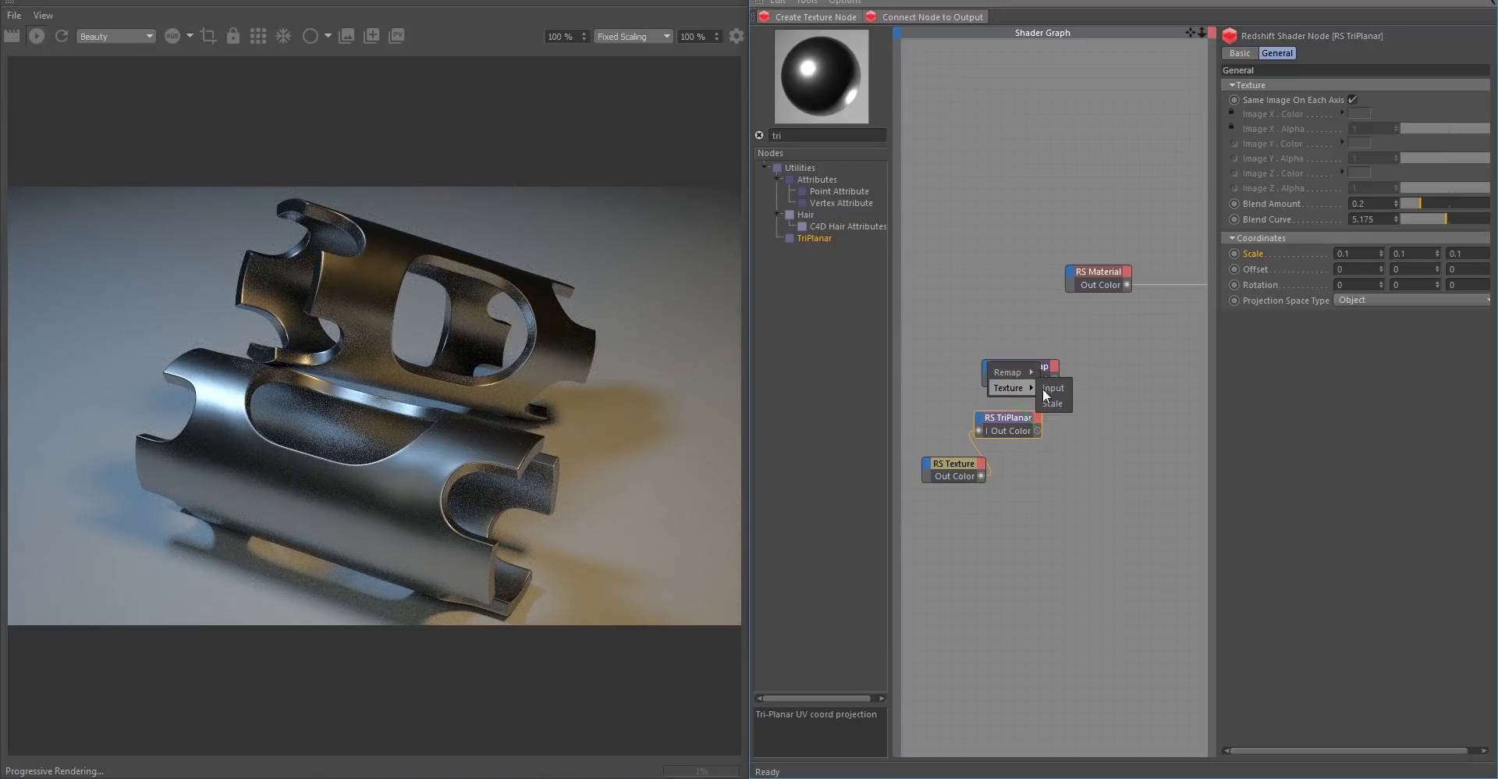
{"action": "left_click", "coordinate": [1061, 389]}
Connect the Bump Map output to the RS Material's overall bump input and refresh the render.
{"action": "left_click", "coordinate": [1028, 367]}
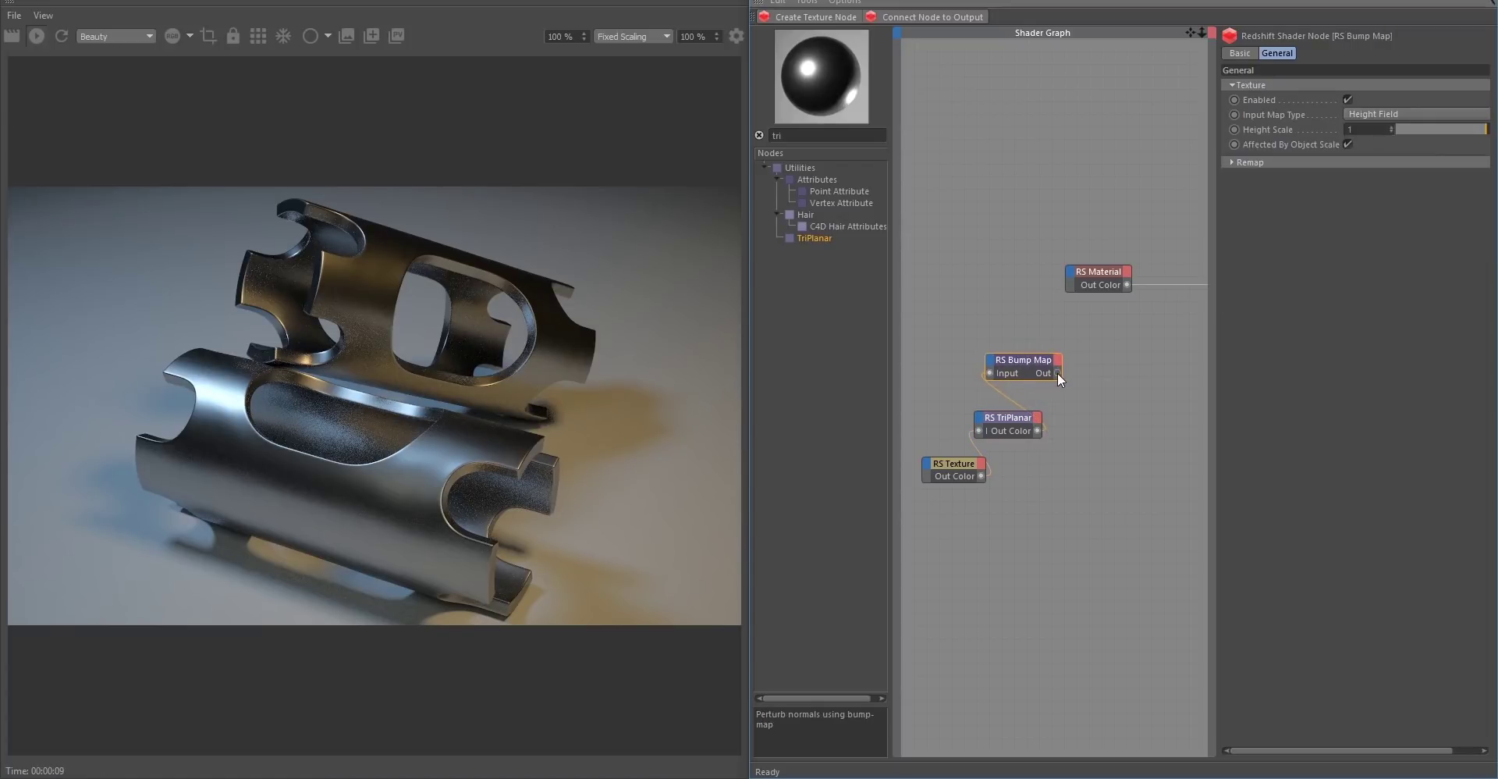
{"action": "left_click", "coordinate": [1070, 270]}
{"action": "mouse_move", "coordinate": [1110, 388]}
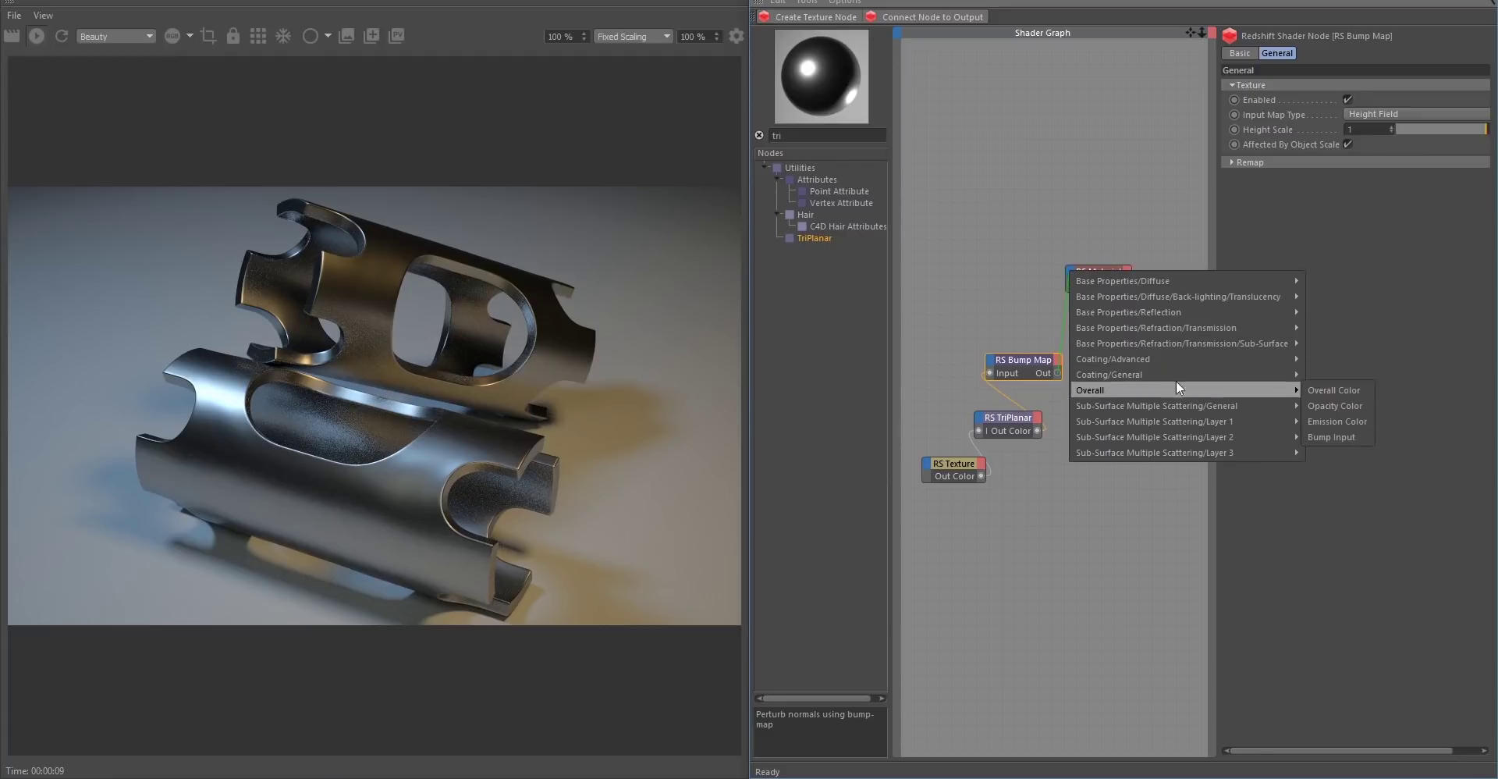
{"action": "left_click", "coordinate": [1337, 438]}
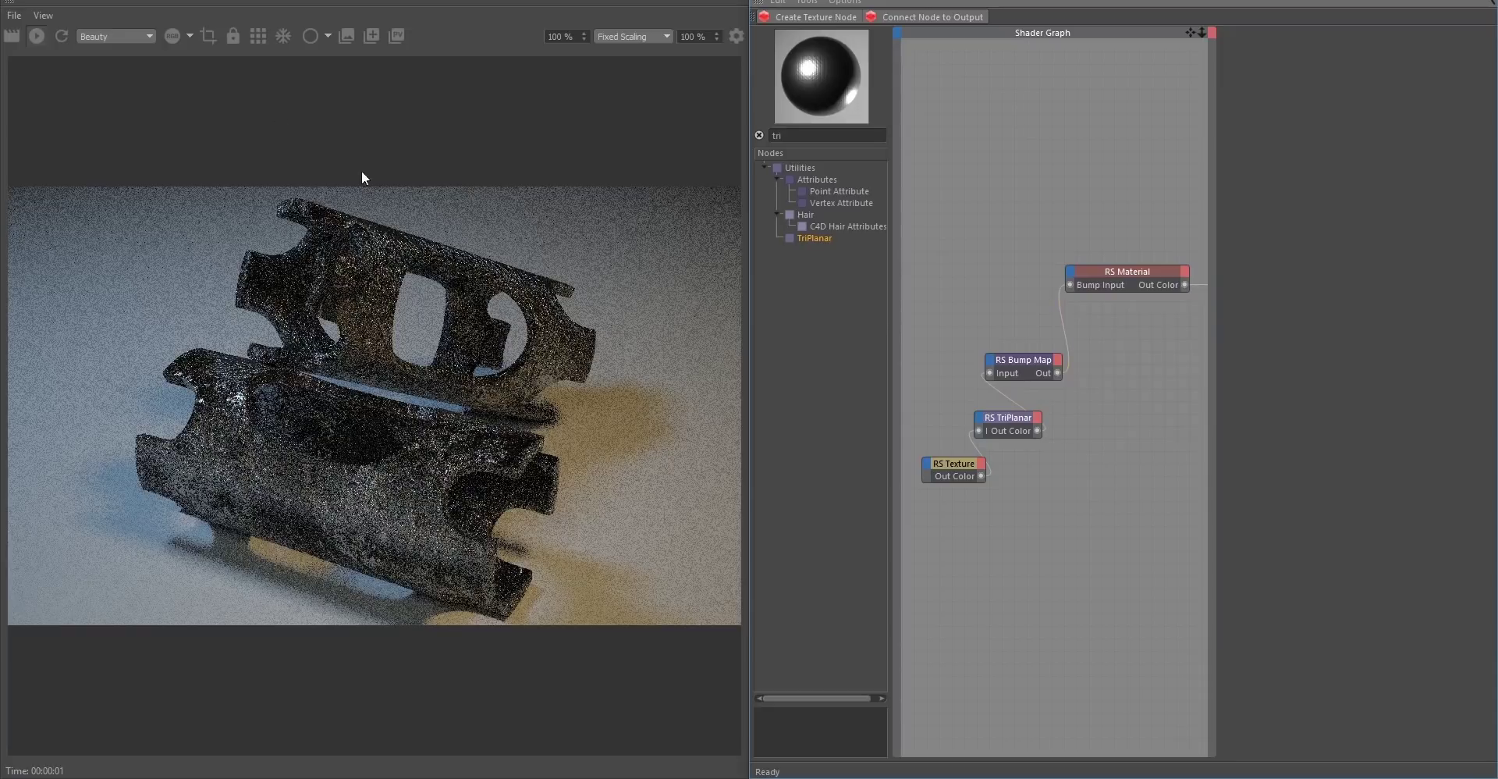
{"action": "left_click", "coordinate": [56, 35]}
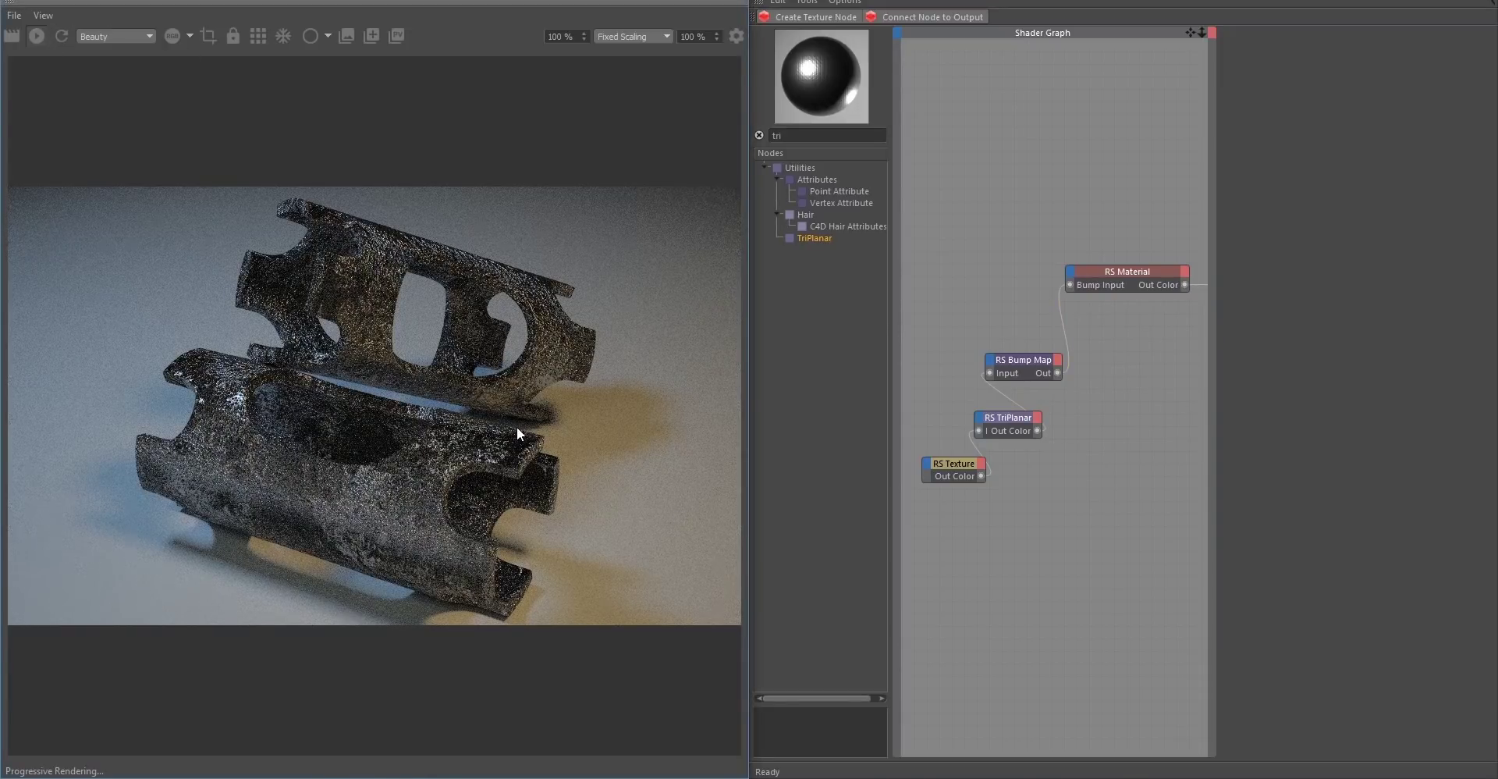
Try a height scale of 0.03 on the Bump Map node and reduce it to 0.01.
{"action": "left_click", "coordinate": [1027, 359]}
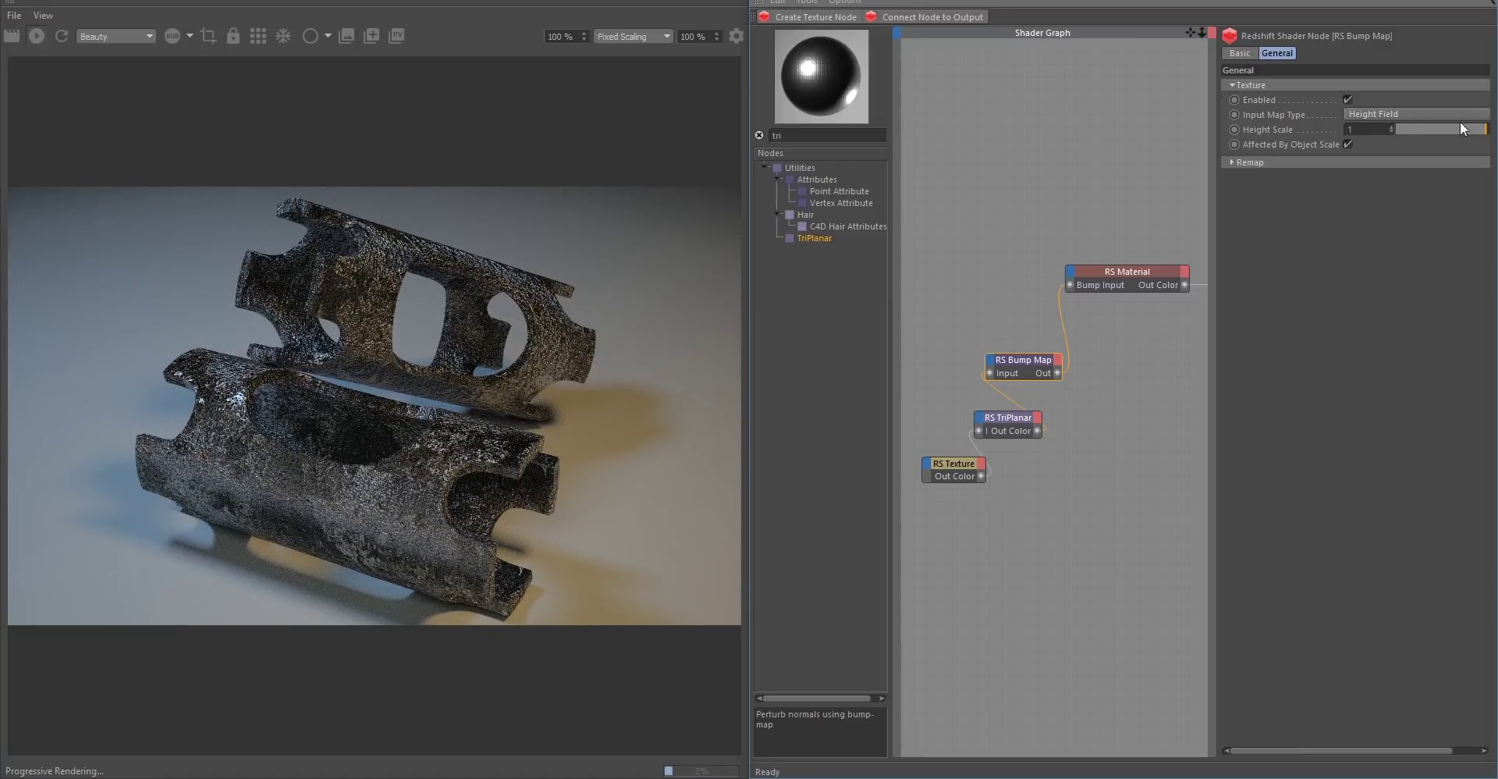
{"action": "left_click", "coordinate": [1367, 129]}
{"action": "type", "text": ".03"}
{"action": "key", "text": "Return"}
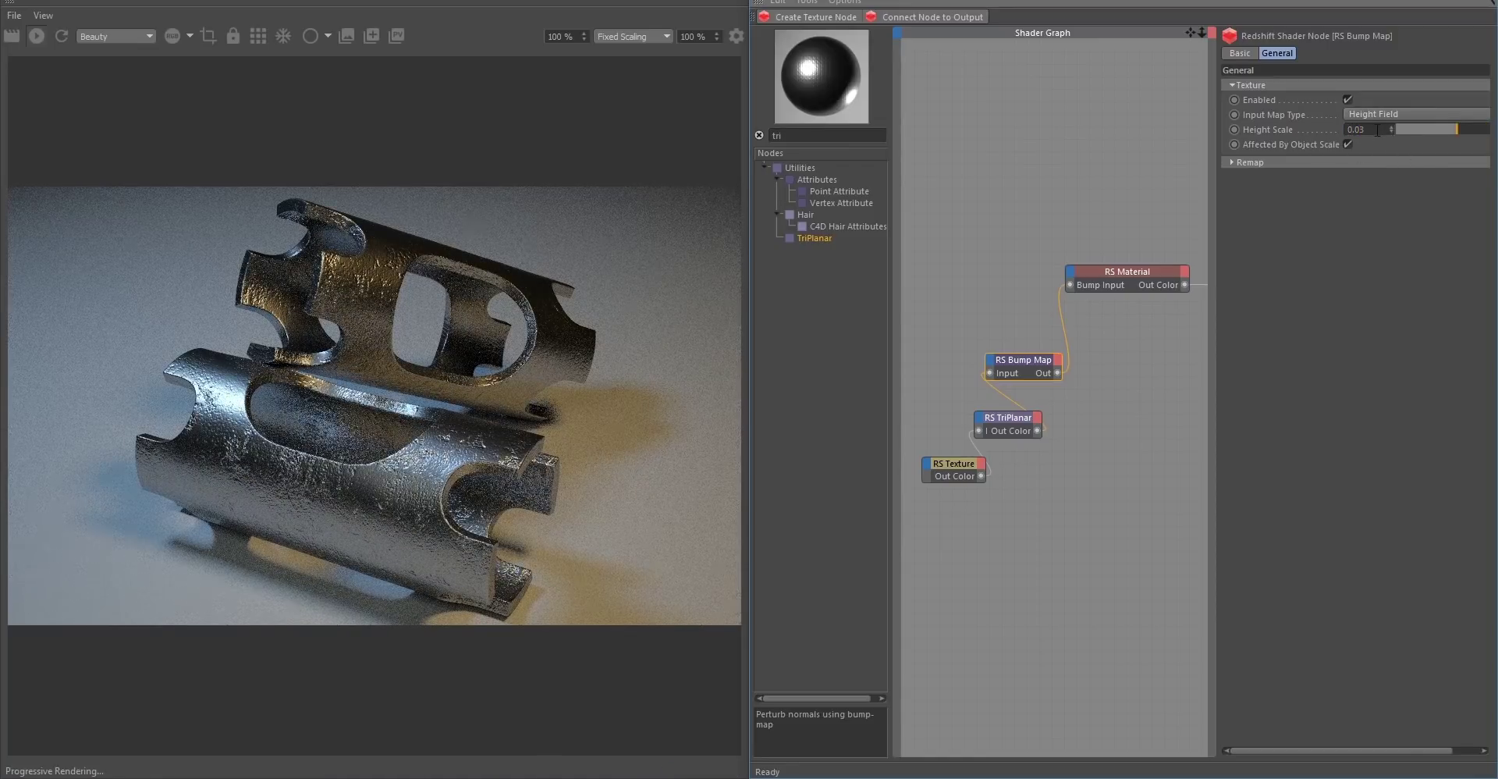
{"action": "type", "text": "1"}
{"action": "key", "text": "Return"}
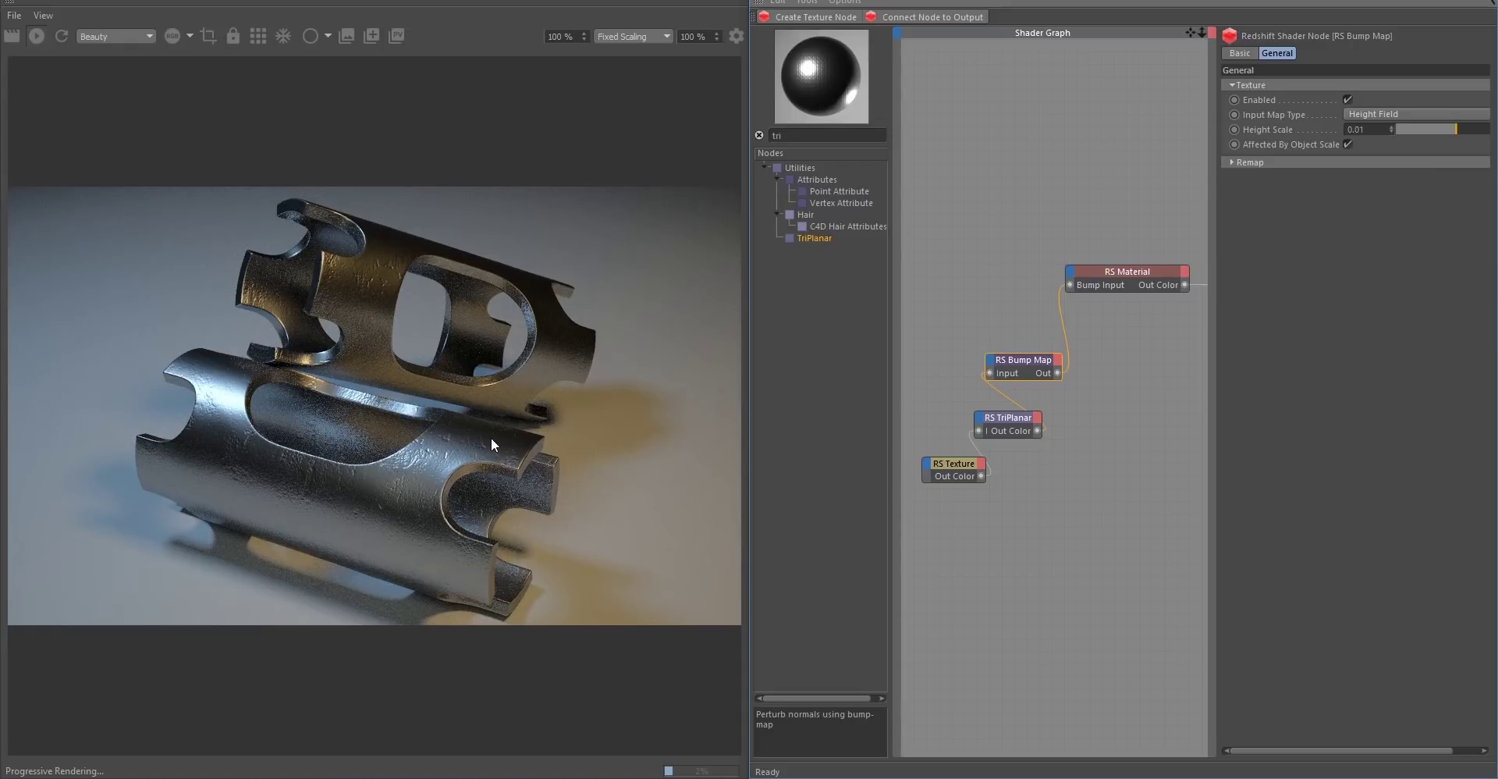
Define a render region around the front pipe's surface beside the cutouts and set the bump height scale to -0.01.
{"action": "left_click_drag", "start_coordinate": [1037, 361], "coordinate": [1051, 363]}
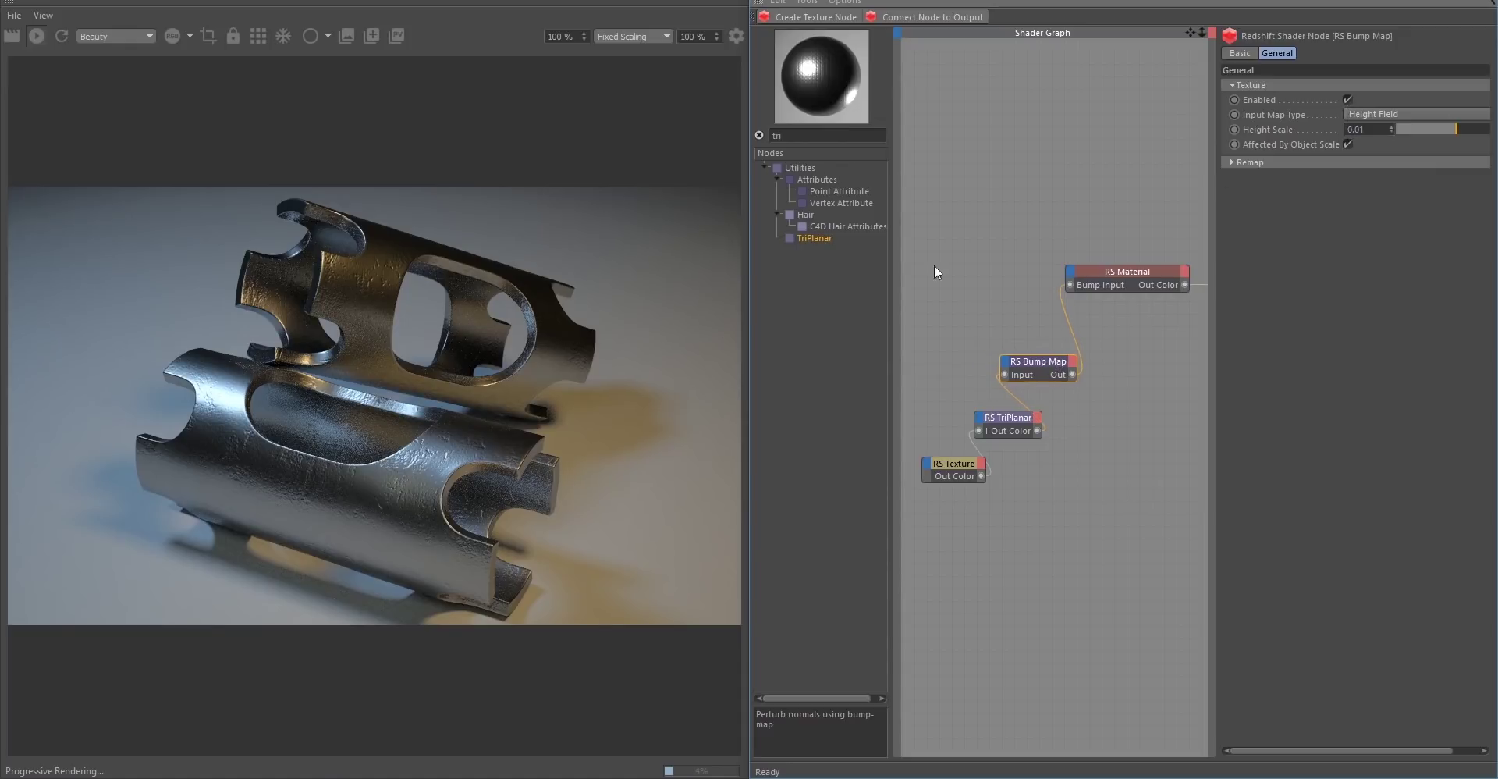
{"action": "left_click_drag", "start_coordinate": [376, 402], "coordinate": [497, 499]}
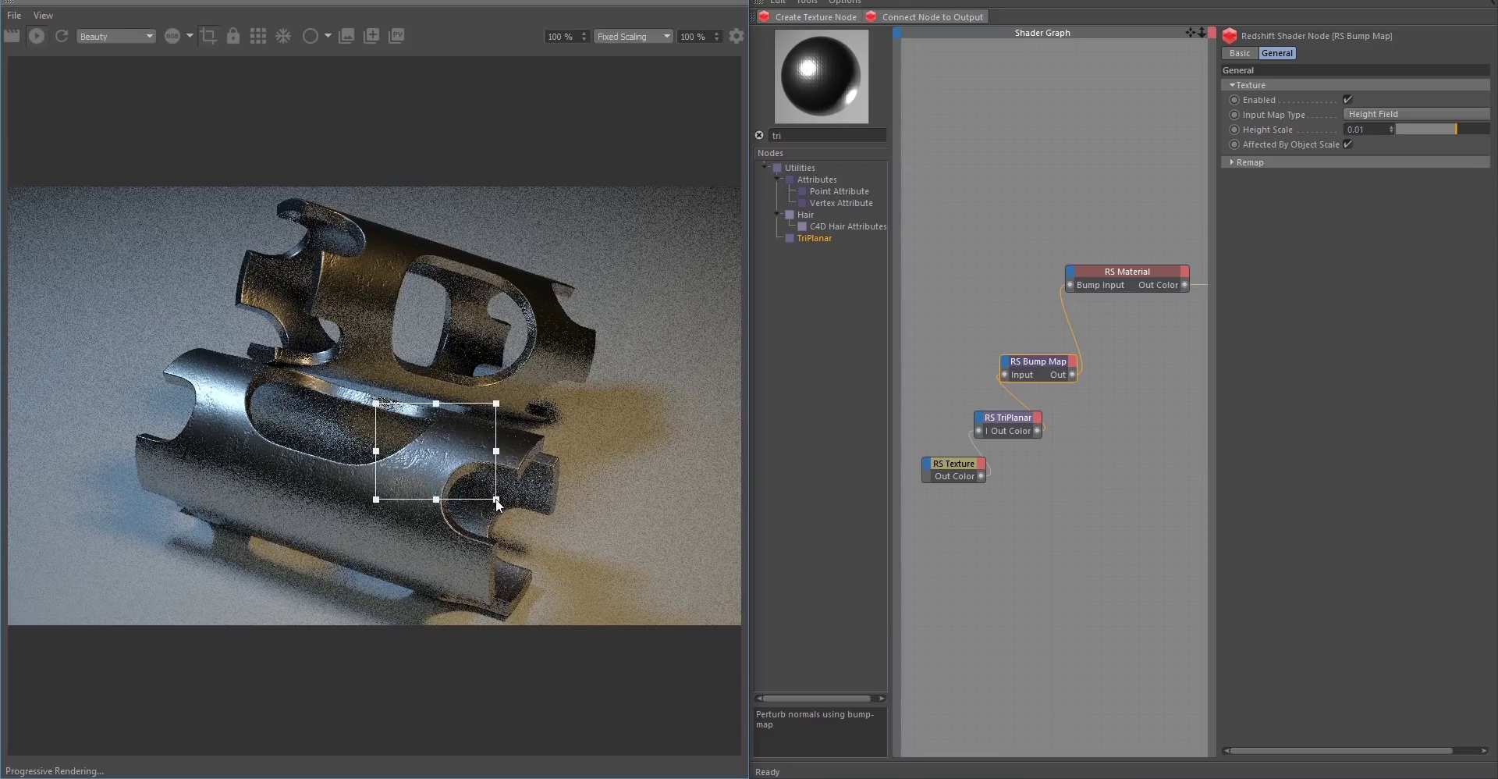
{"action": "left_click", "coordinate": [1349, 129]}
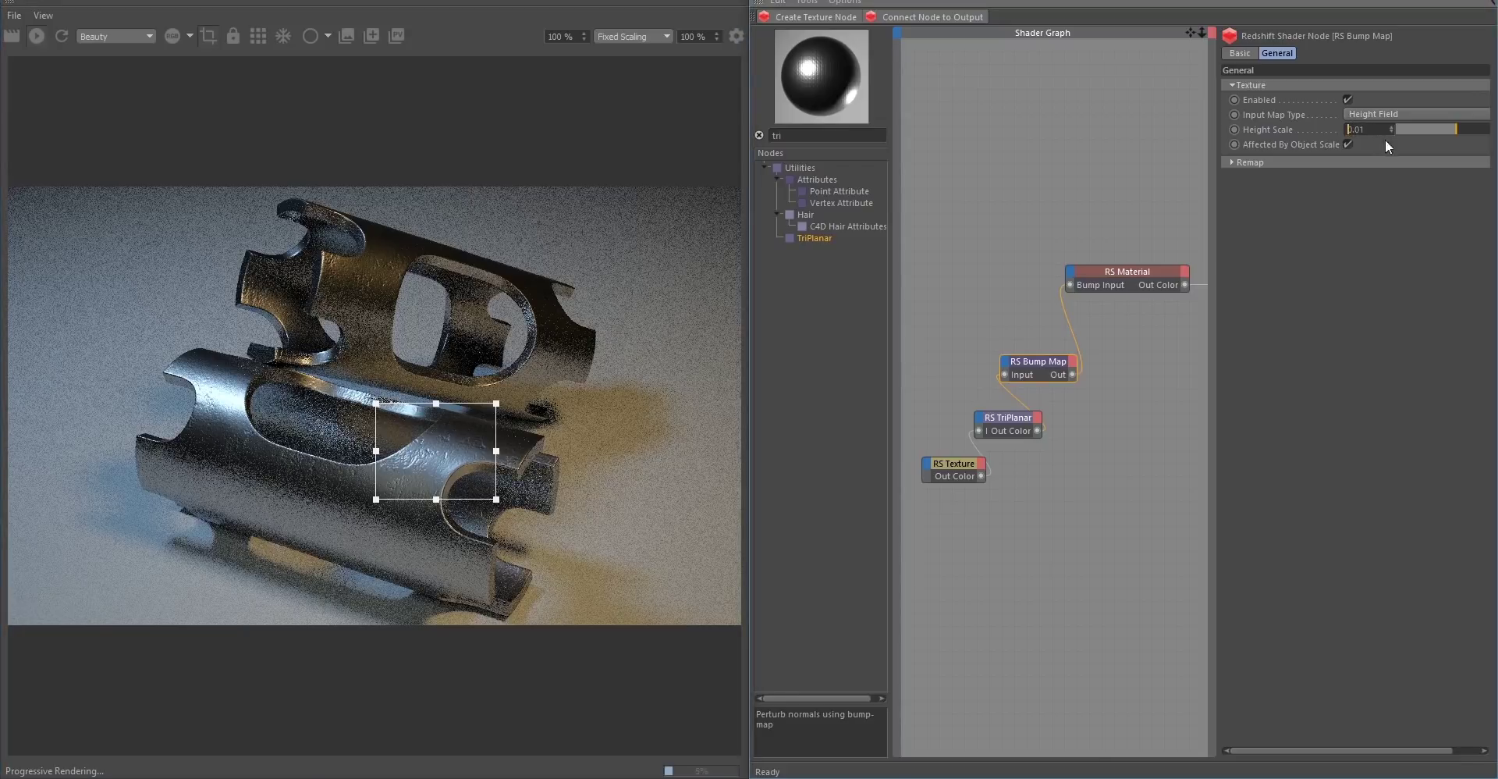
{"action": "type", "text": "-"}
{"action": "key", "text": "Return"}
Set the Mip Bias of the bump Texture node to -8 in its advanced settings.
{"action": "left_click", "coordinate": [949, 467]}
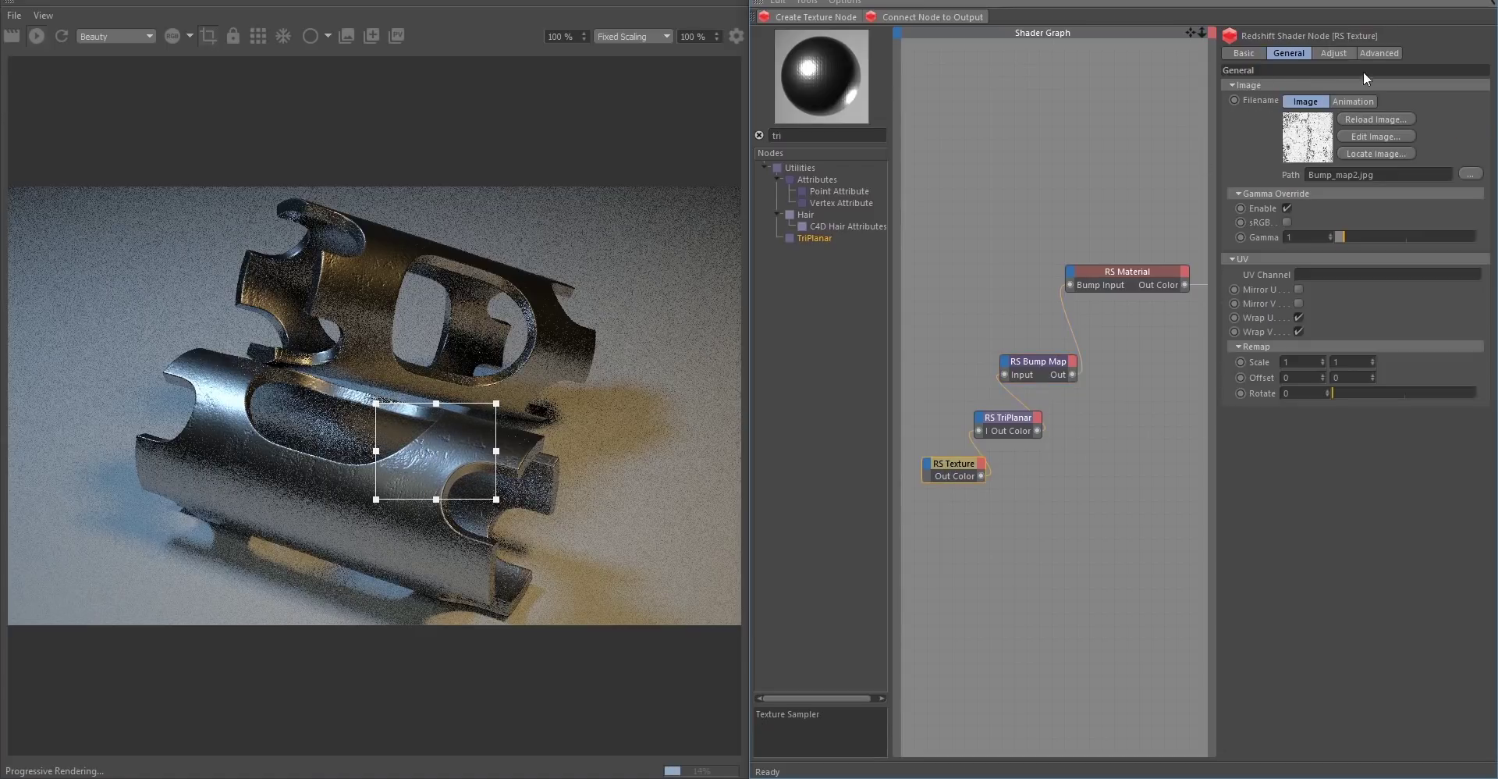
{"action": "left_click", "coordinate": [1381, 54]}
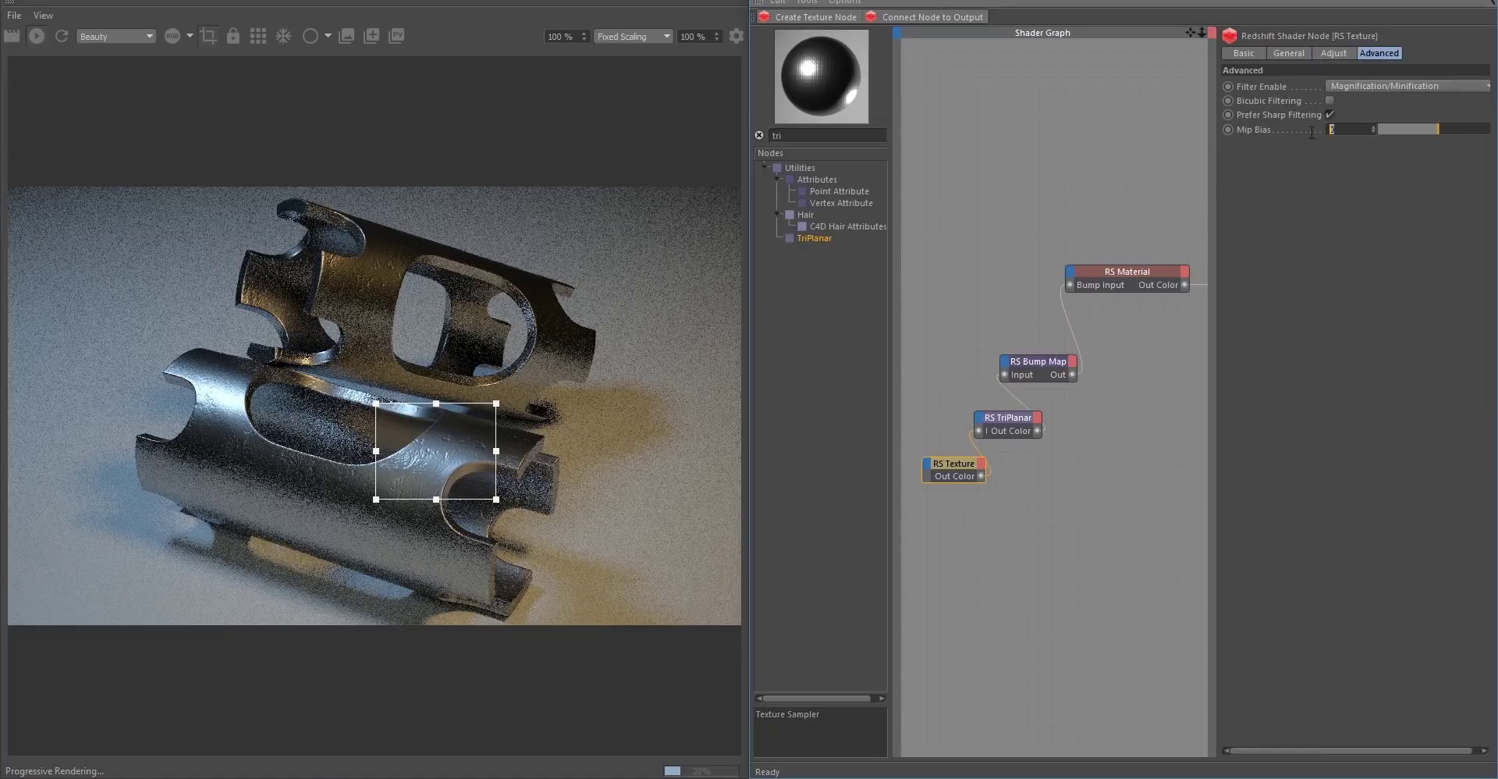
{"action": "type", "text": "-8"}
{"action": "key", "text": "Return"}
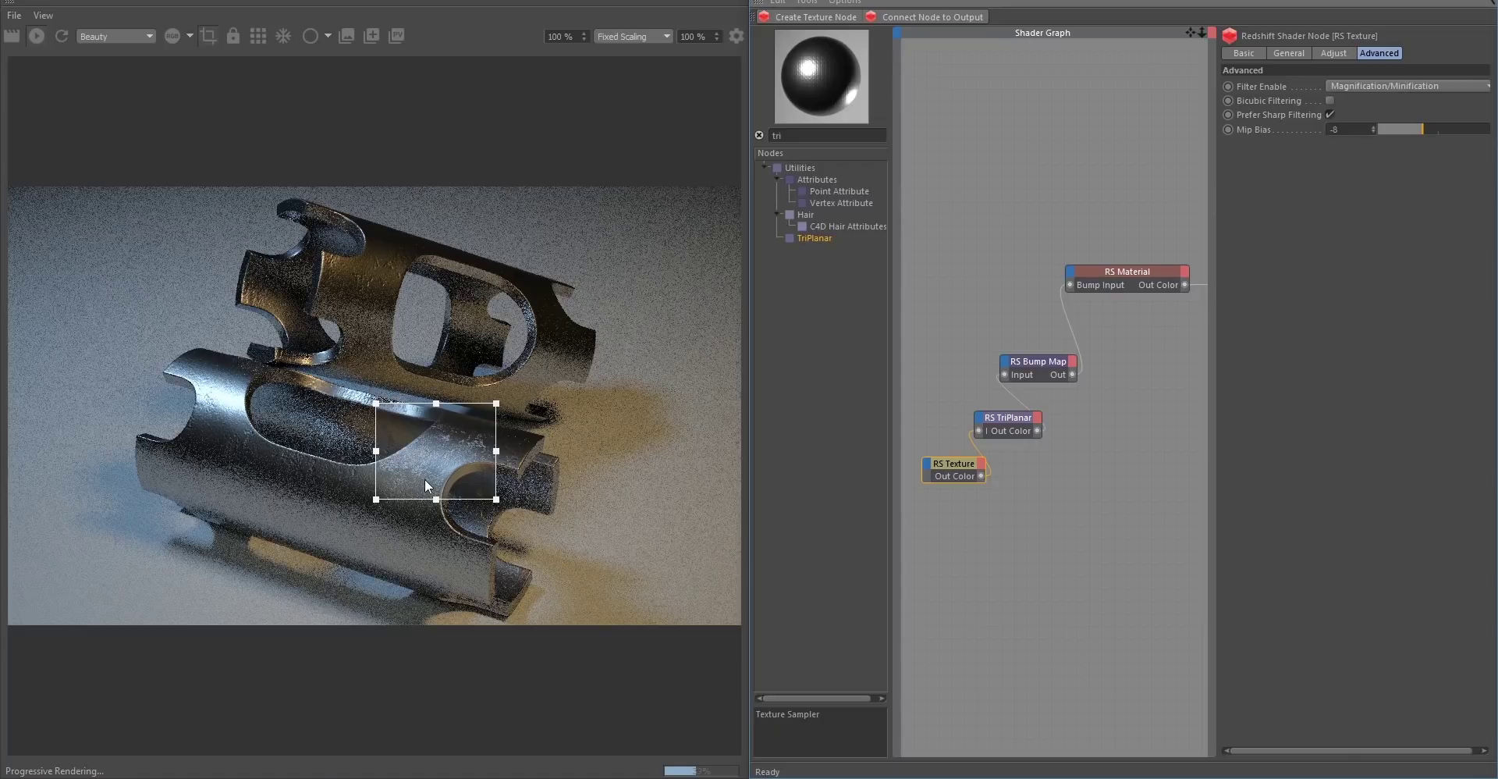
Try a Mip Bias of 0 on the bump Texture node and set it back to -8.
{"action": "left_click_drag", "start_coordinate": [1350, 130], "coordinate": [1316, 131]}
{"action": "type", "text": "0"}
{"action": "key", "text": "Return"}
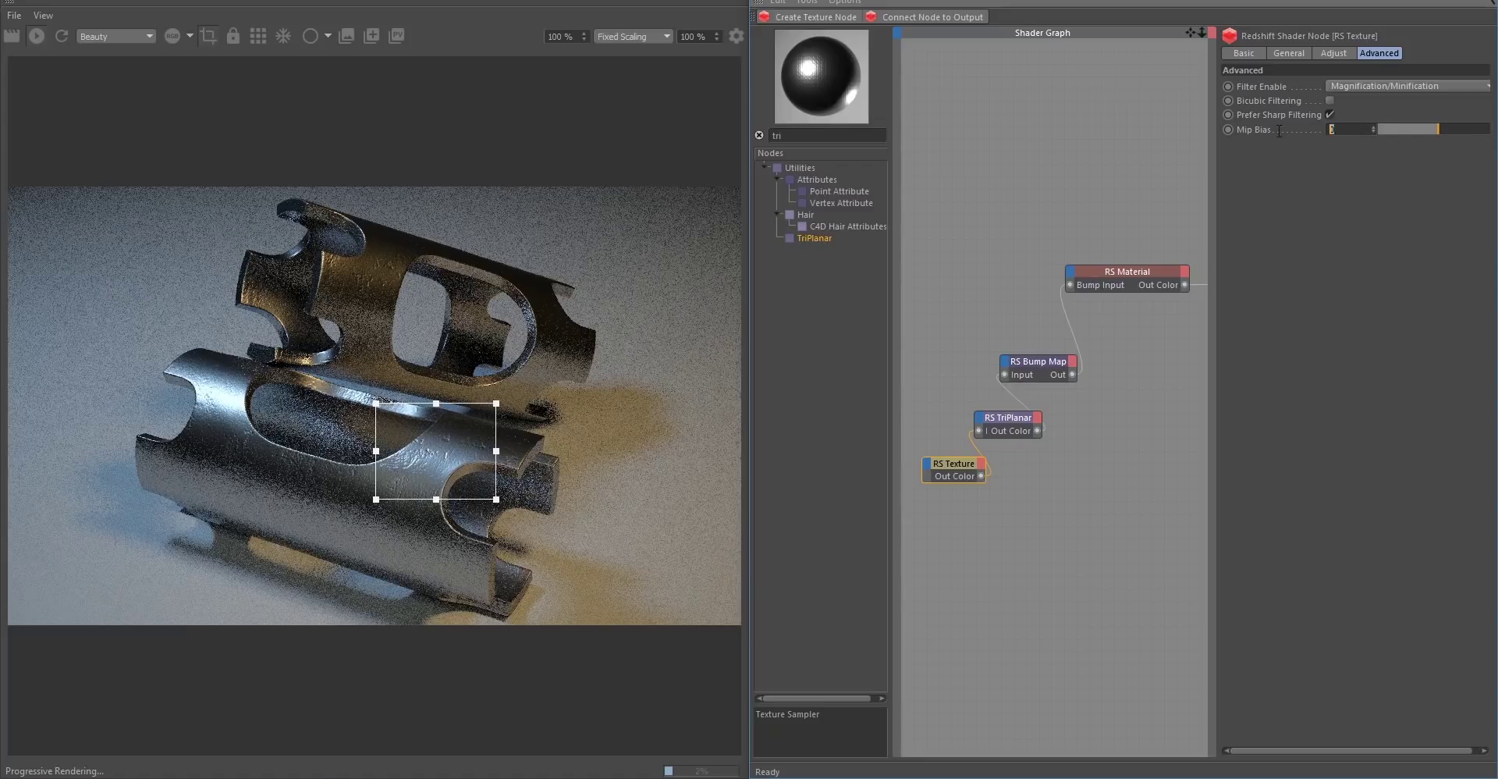
{"action": "key", "text": "Return"}
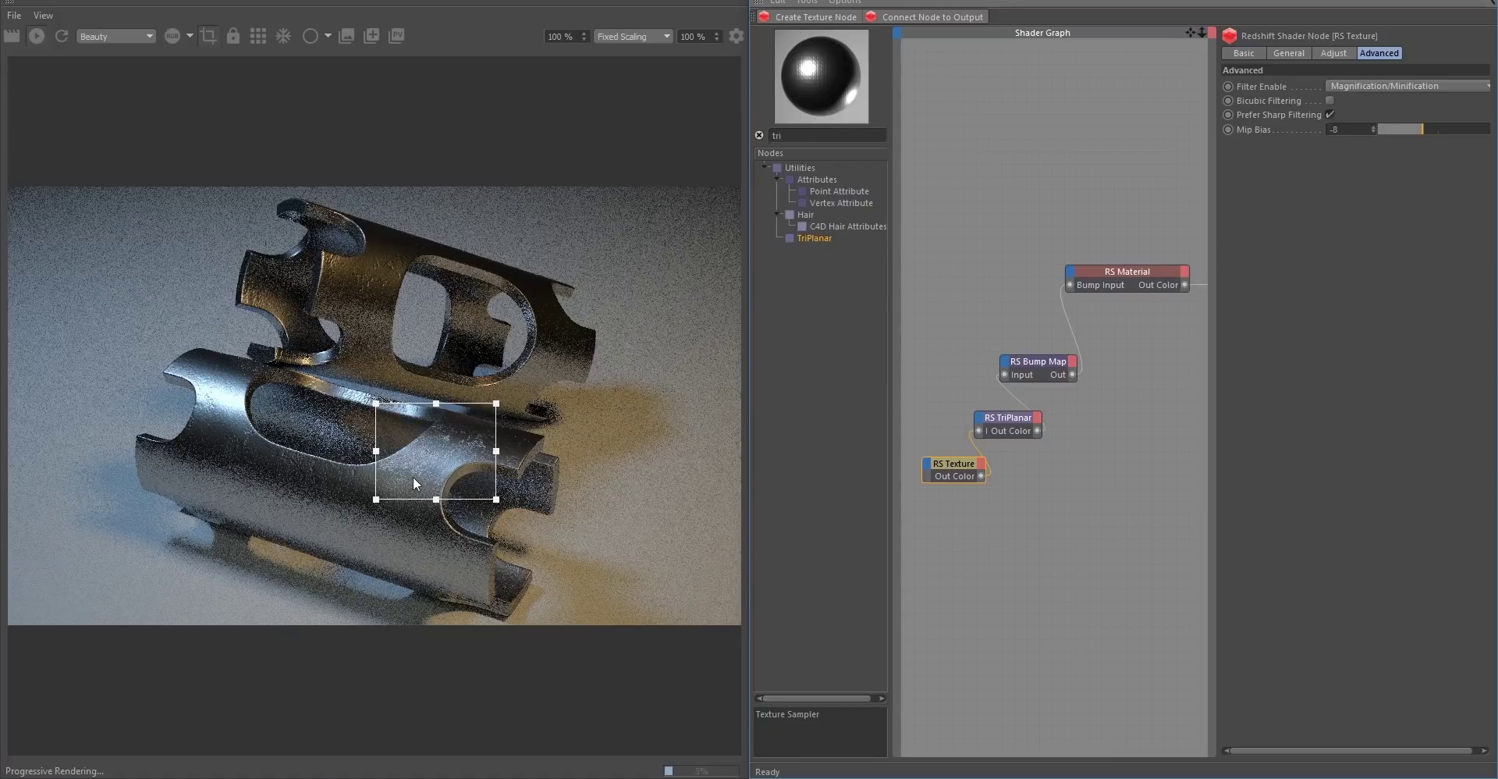
Turn off the render region, check the full frame in bucket rendering and return to progressive rendering.
{"action": "left_click", "coordinate": [209, 35]}
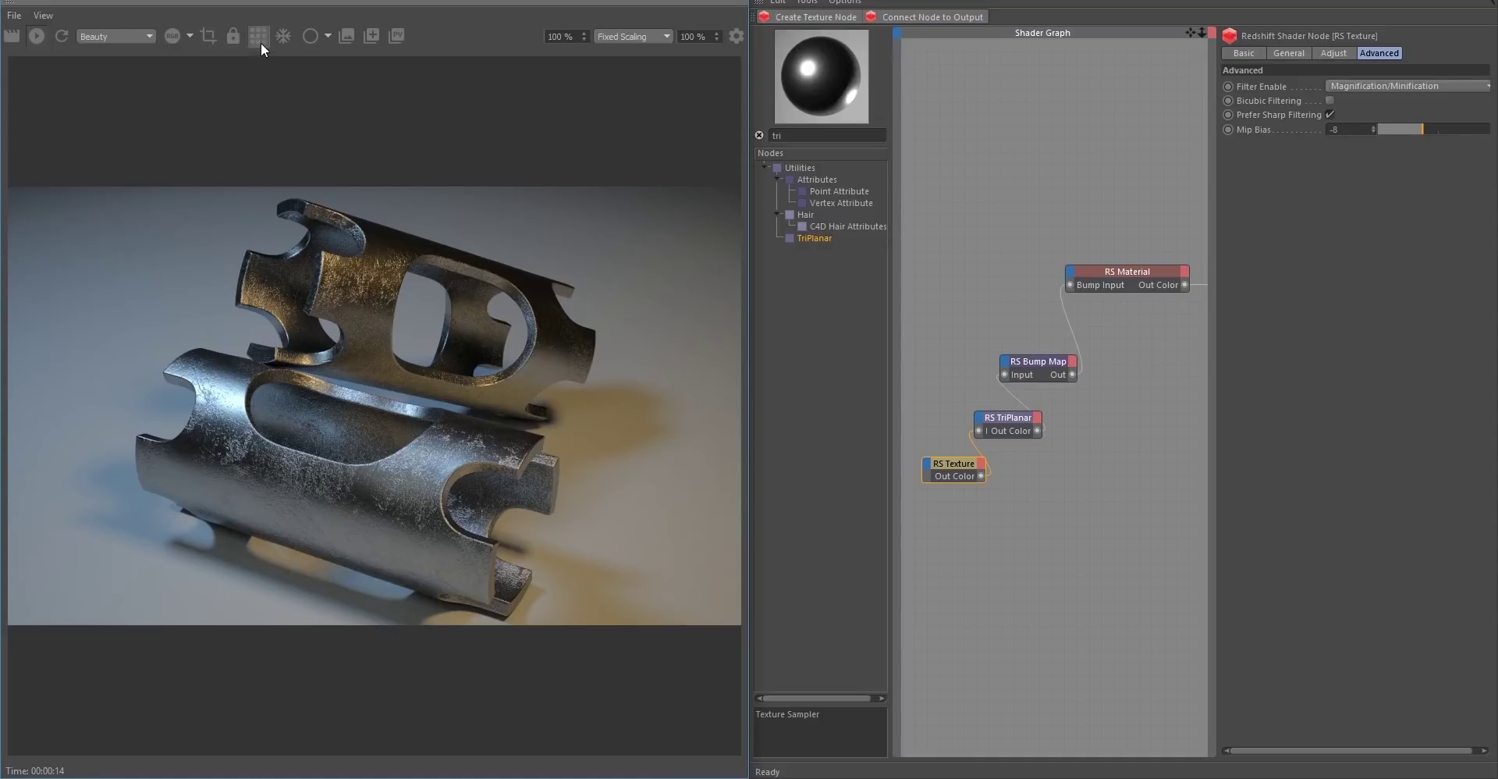
{"action": "left_click", "coordinate": [259, 36]}
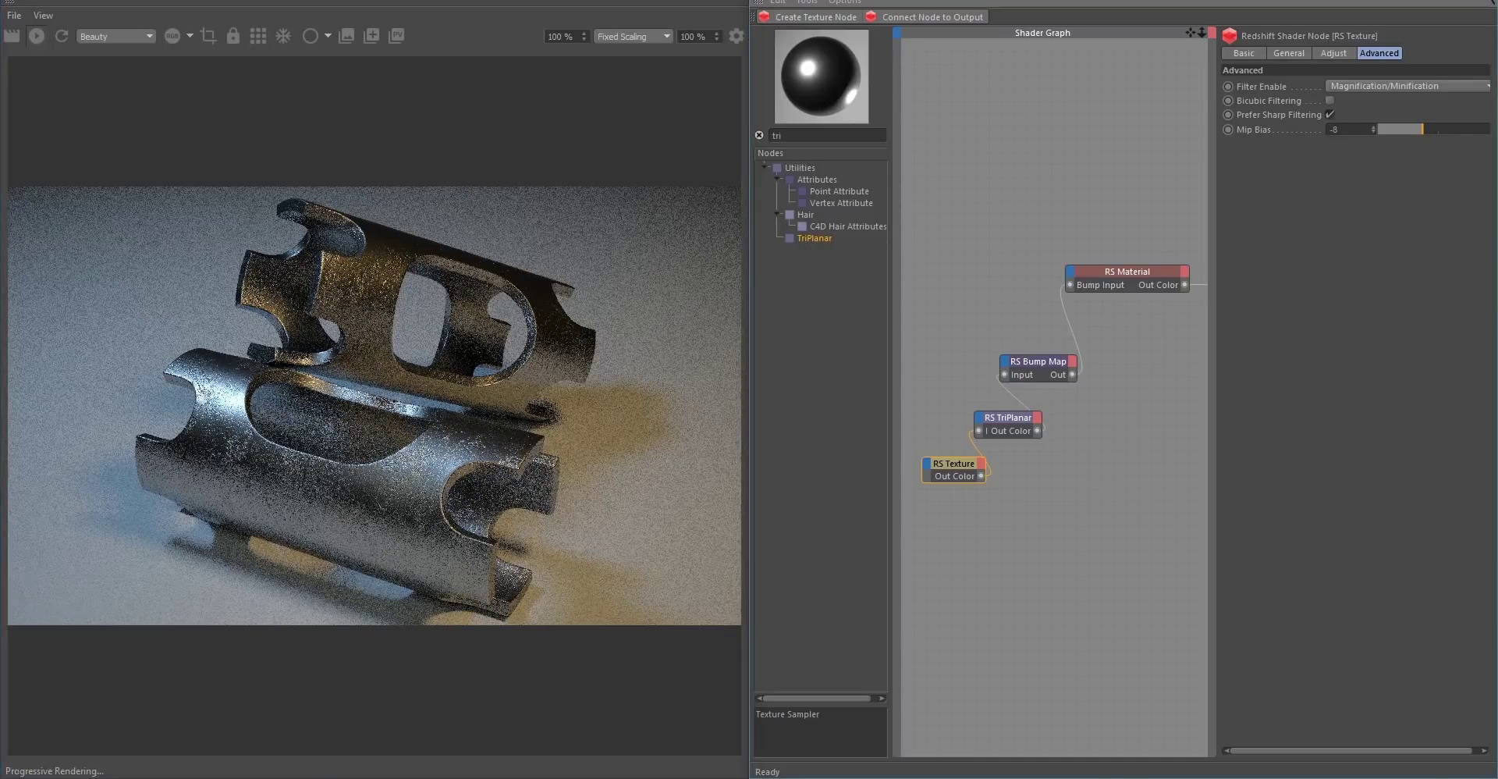
Move the bump node chain above the RS Material and disconnect its Bump Map from the material.
{"action": "left_click_drag", "start_coordinate": [936, 540], "coordinate": [1006, 143]}
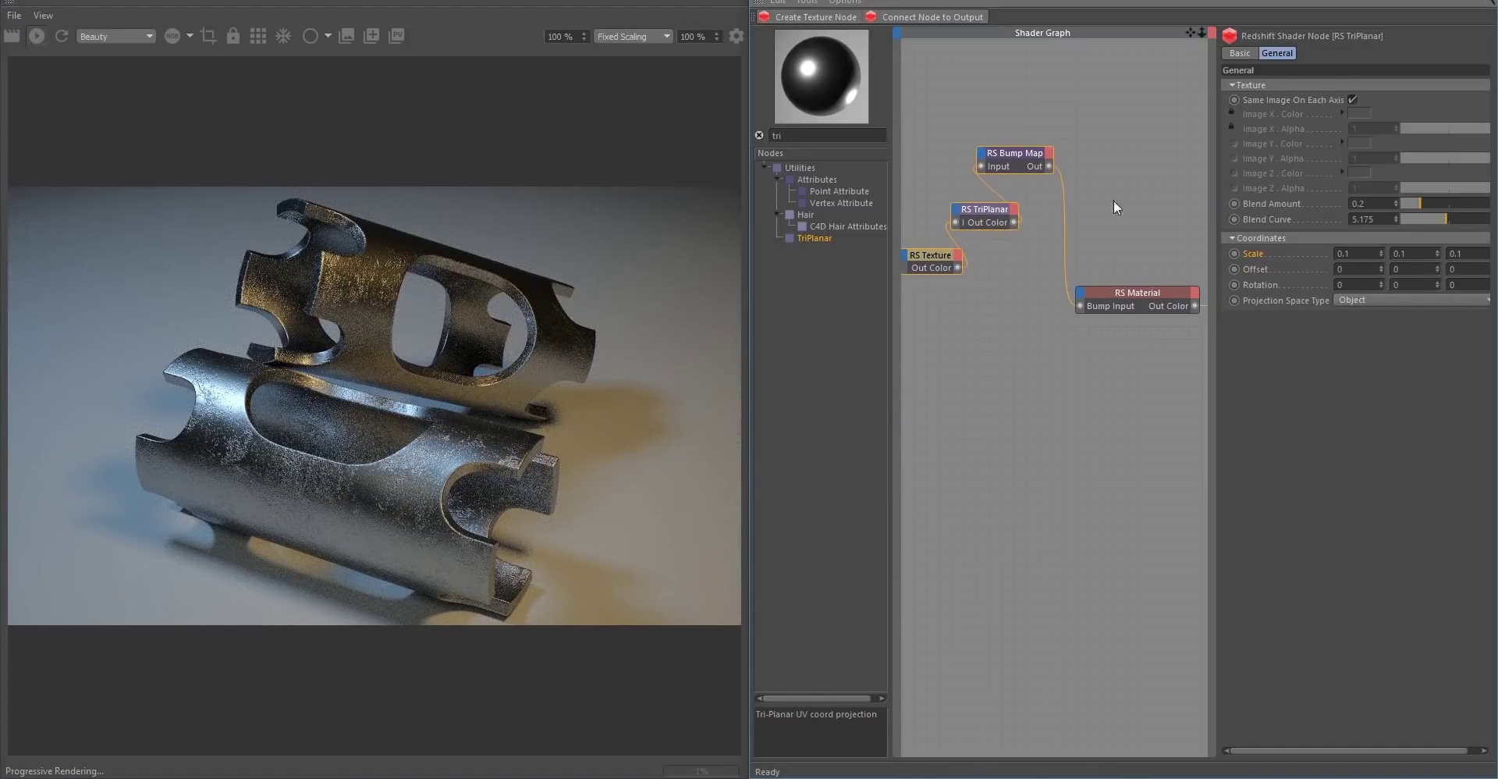
{"action": "left_click", "coordinate": [1065, 241]}
{"action": "key", "text": "Delete"}
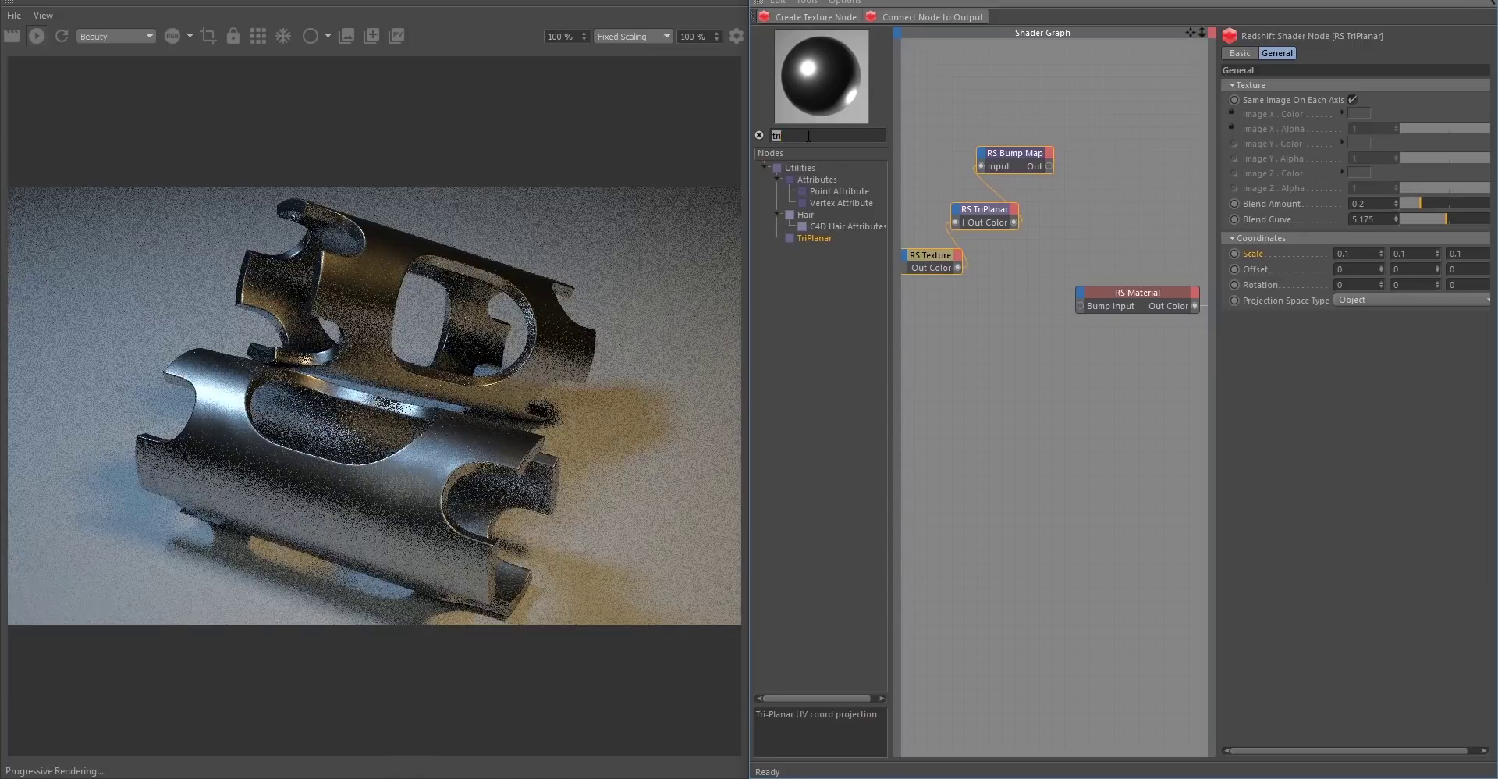
Add a second set of Texture, TriPlanar and Bump Map nodes below the existing bump chain.
{"action": "key", "text": "BackSpace"}
{"action": "key", "text": "BackSpace"}
{"action": "key", "text": "BackSpace"}
{"action": "type", "text": "tex"}
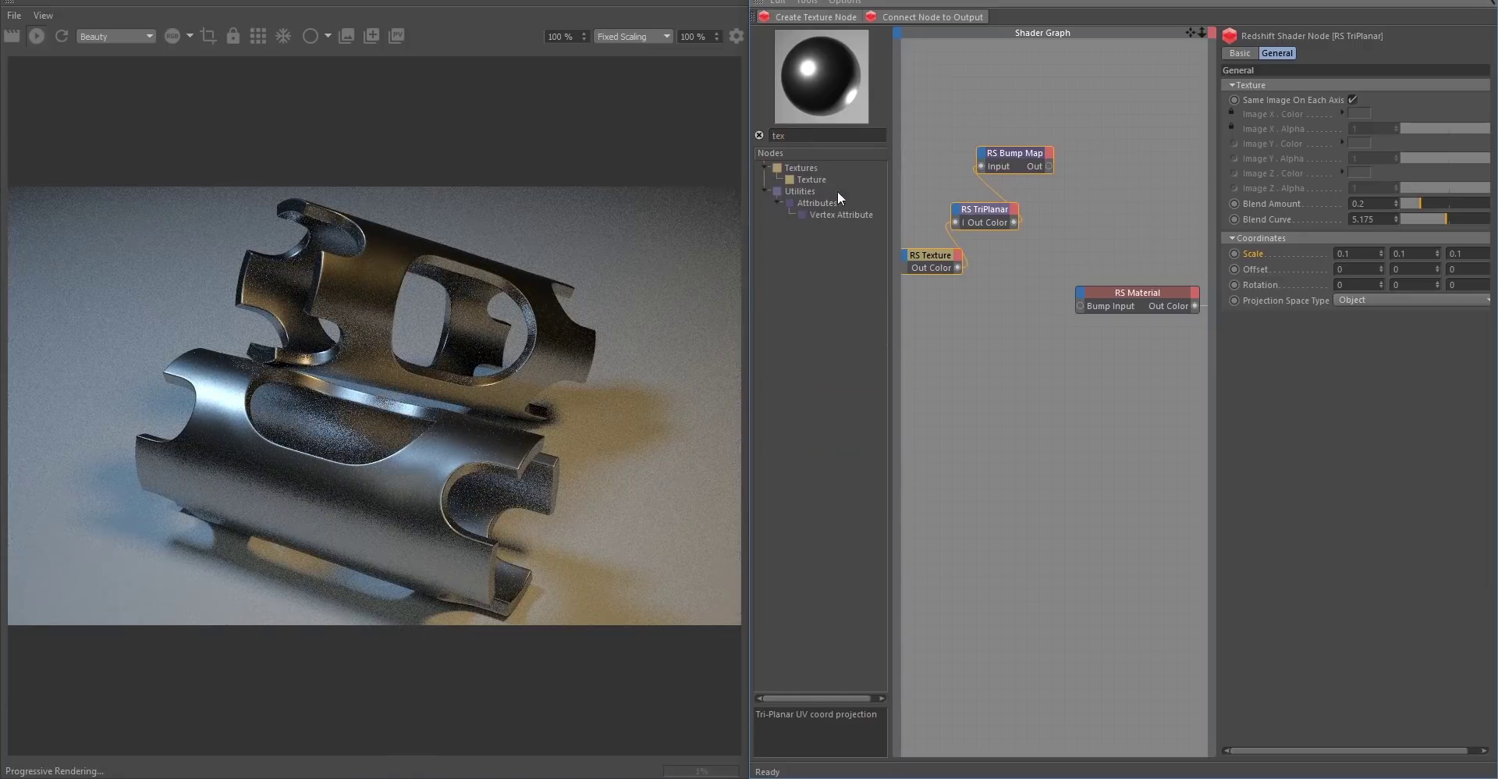
{"action": "left_click_drag", "start_coordinate": [805, 179], "coordinate": [935, 507]}
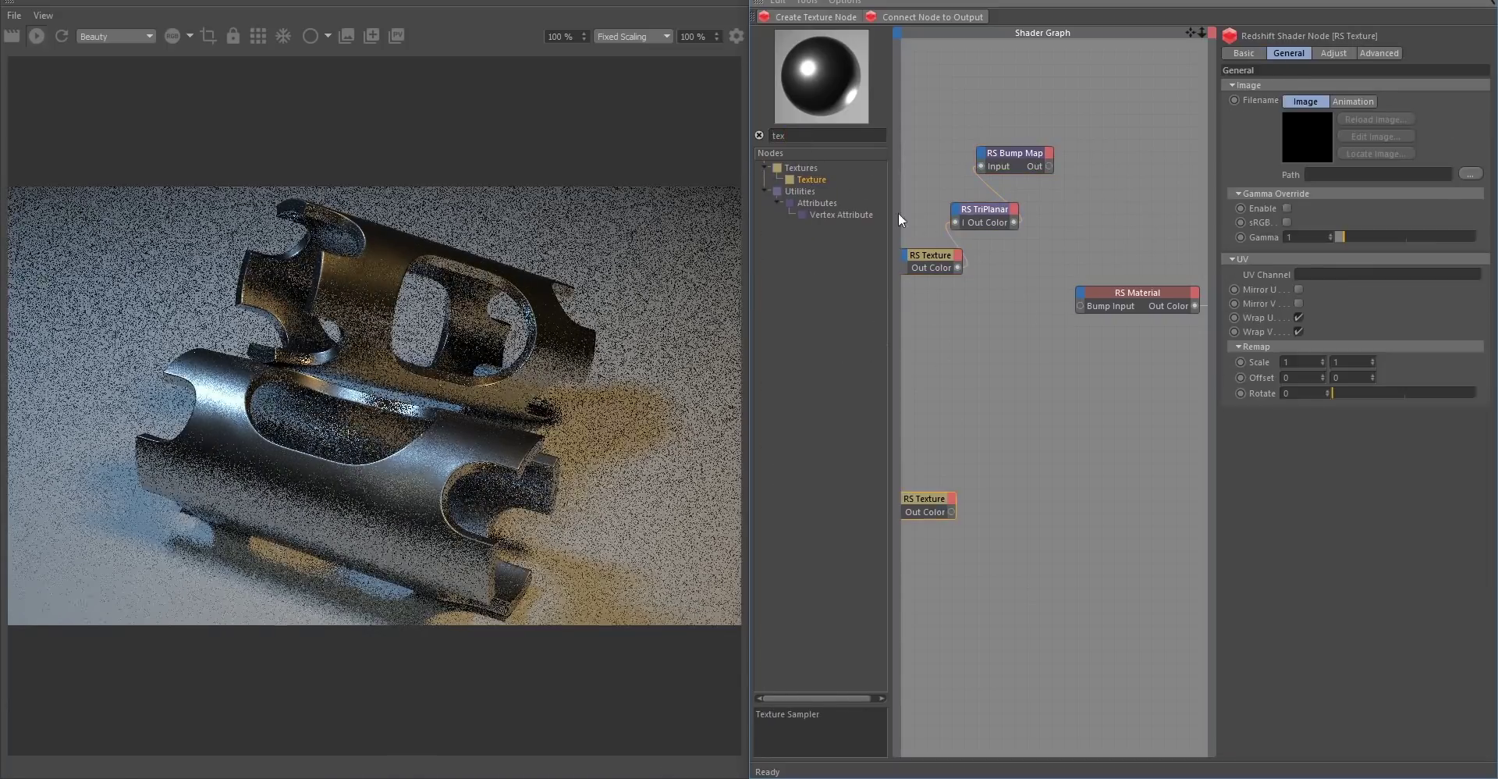
{"action": "key", "text": "BackSpace"}
{"action": "key", "text": "BackSpace"}
{"action": "type", "text": "r"}
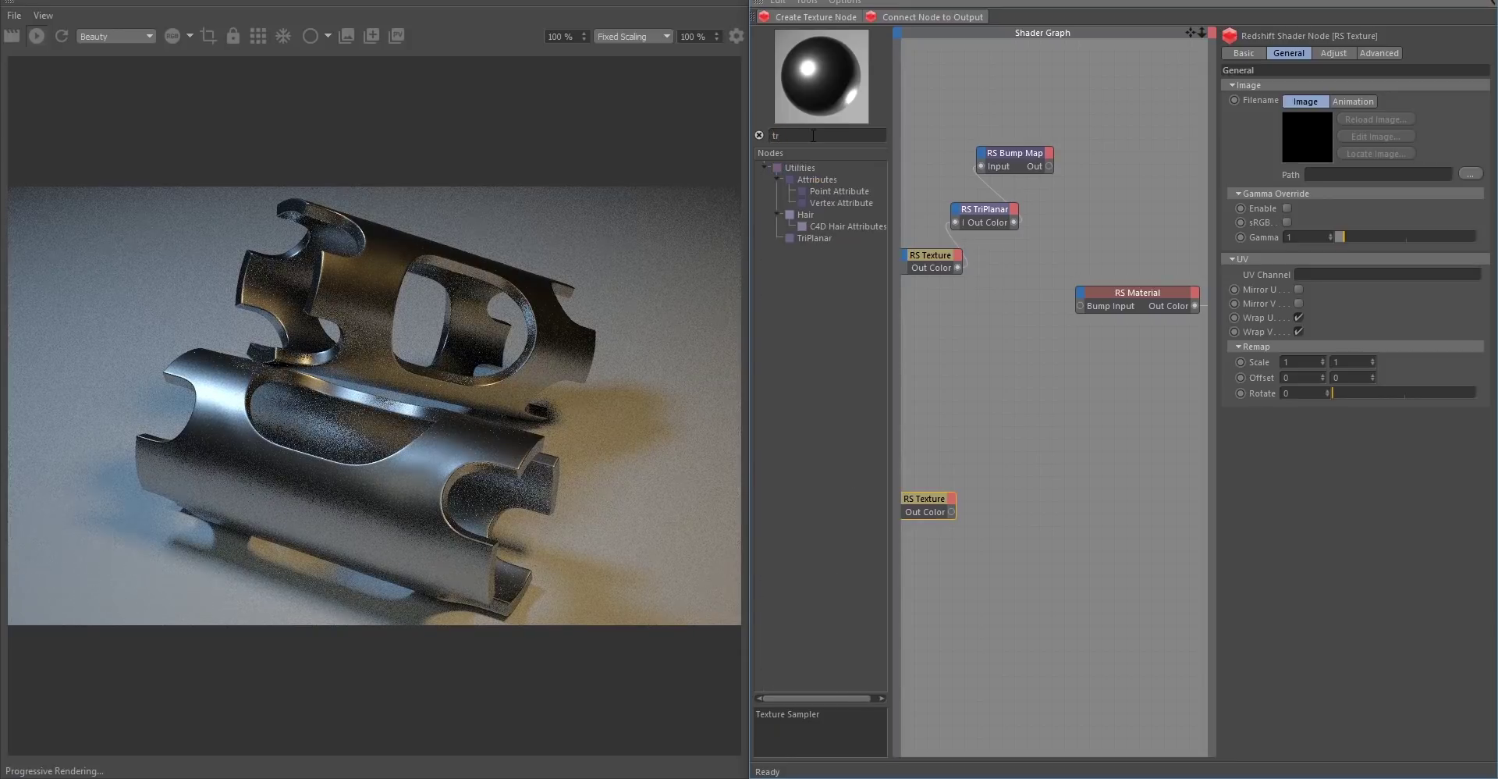
{"action": "type", "text": "i"}
{"action": "left_click_drag", "start_coordinate": [801, 237], "coordinate": [966, 462]}
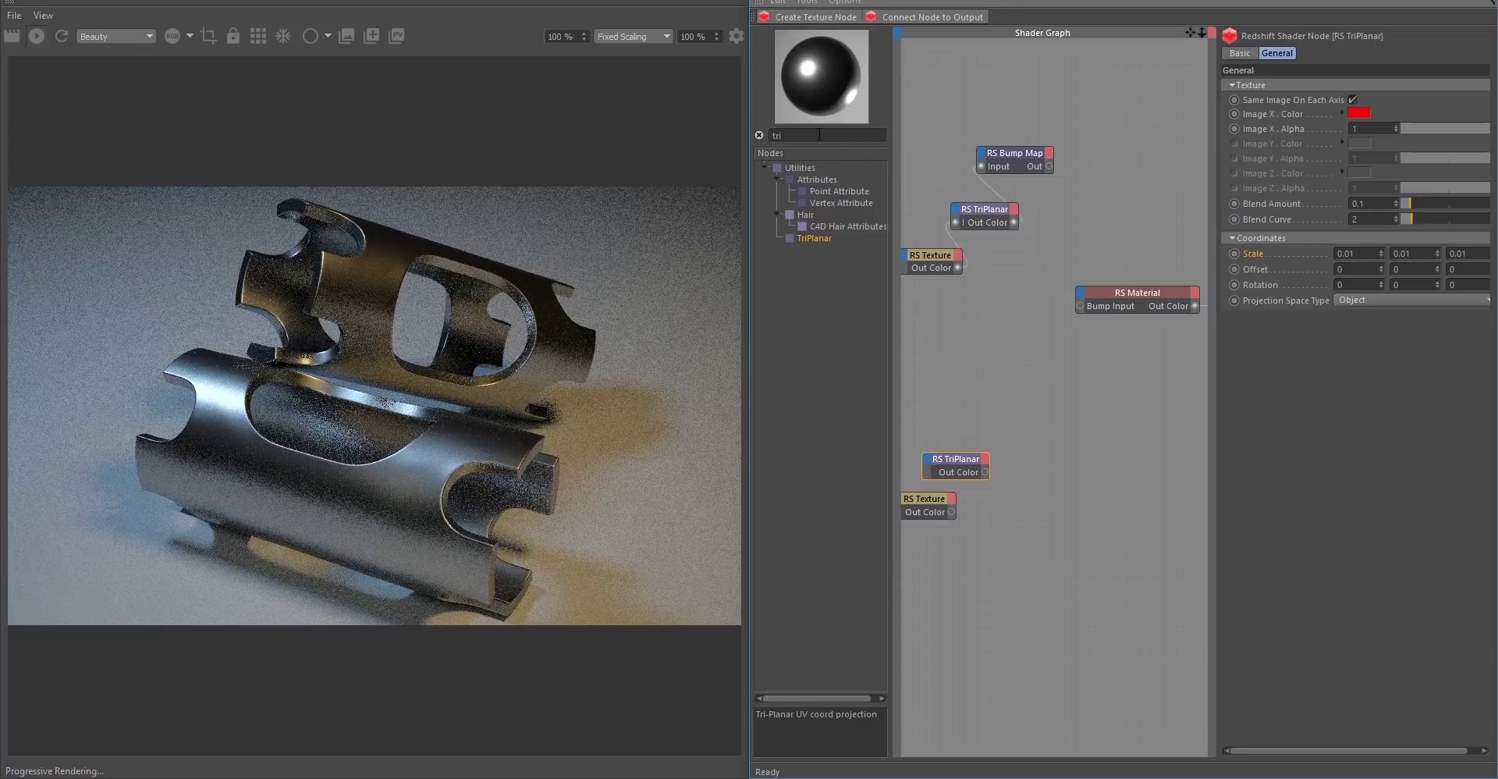
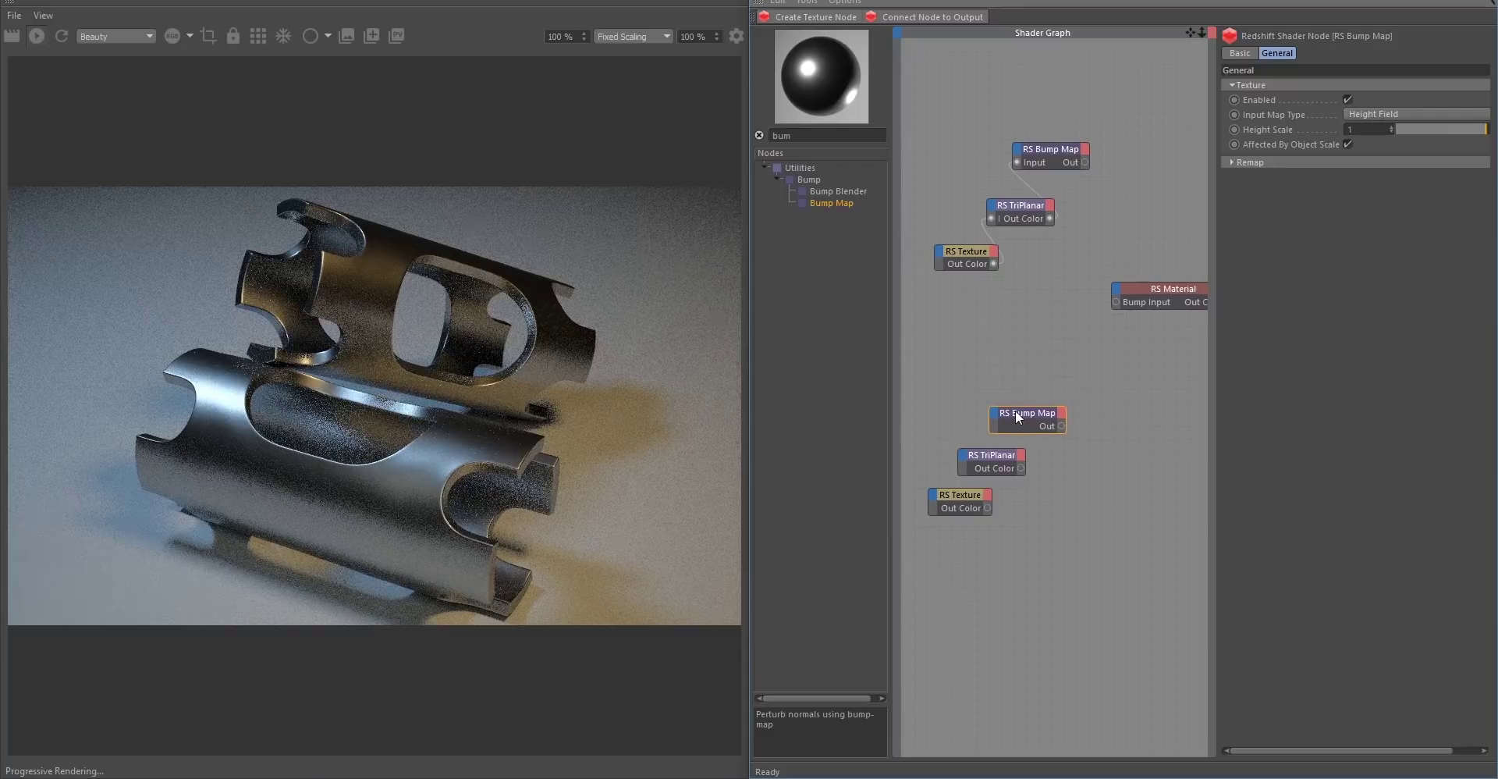
Load Normal_lightscratches.jpg into the new Texture node and enable its gamma override.
{"action": "left_click", "coordinate": [969, 498]}
{"action": "left_click", "coordinate": [1470, 173]}
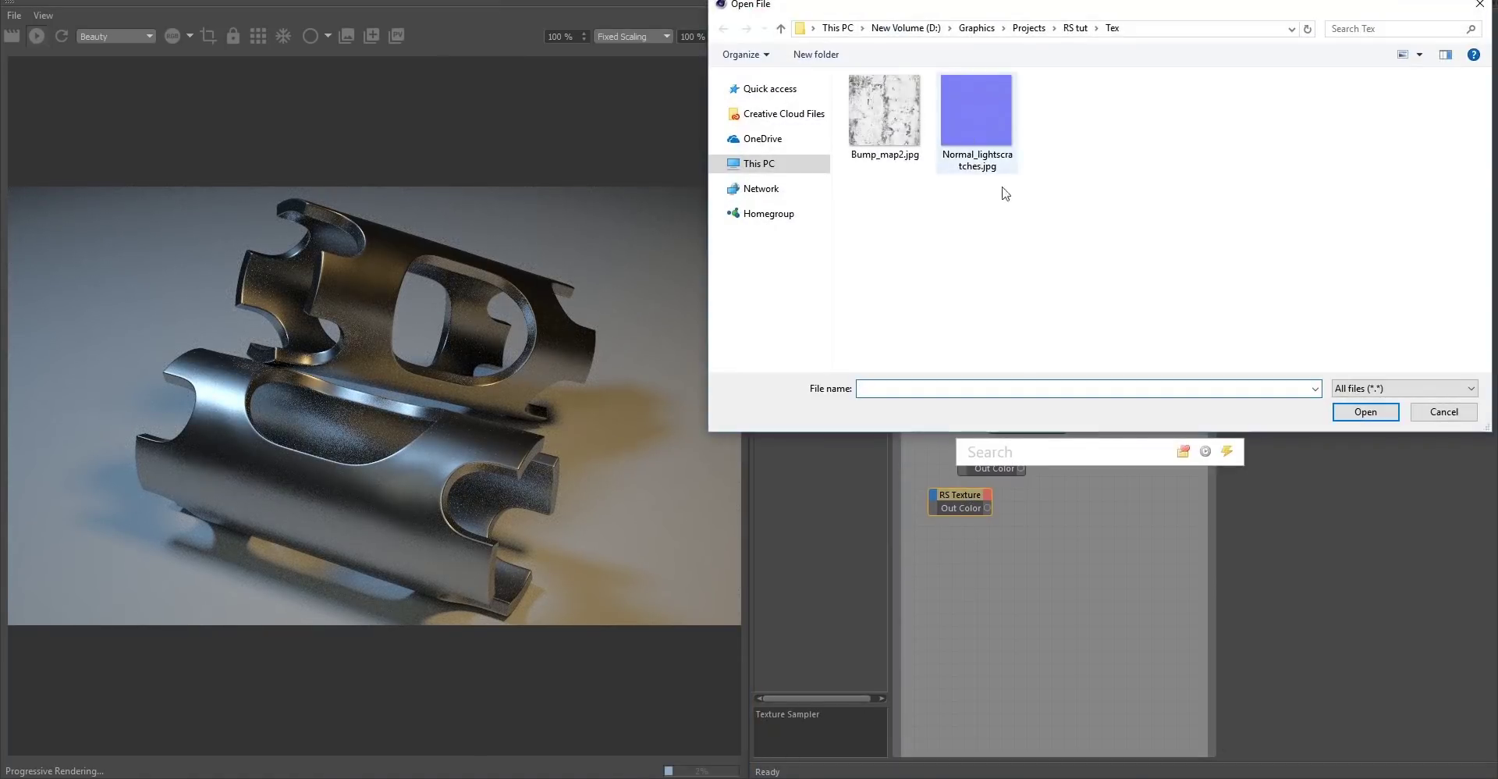
{"action": "double_click", "coordinate": [984, 128]}
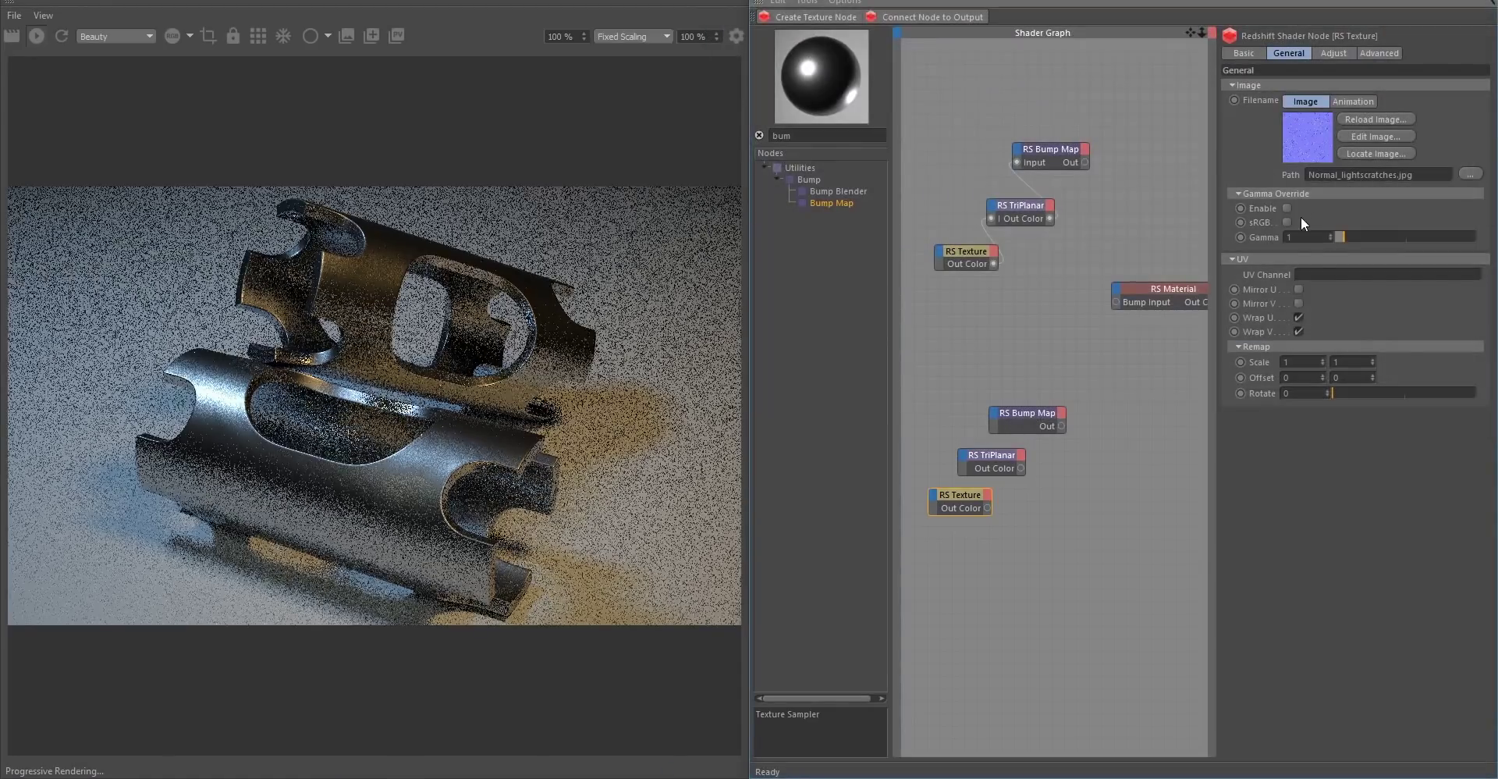
{"action": "left_click", "coordinate": [1287, 208]}
Adjust the Mip Bias of the scratches Texture node in its advanced settings.
{"action": "left_click", "coordinate": [1394, 53]}
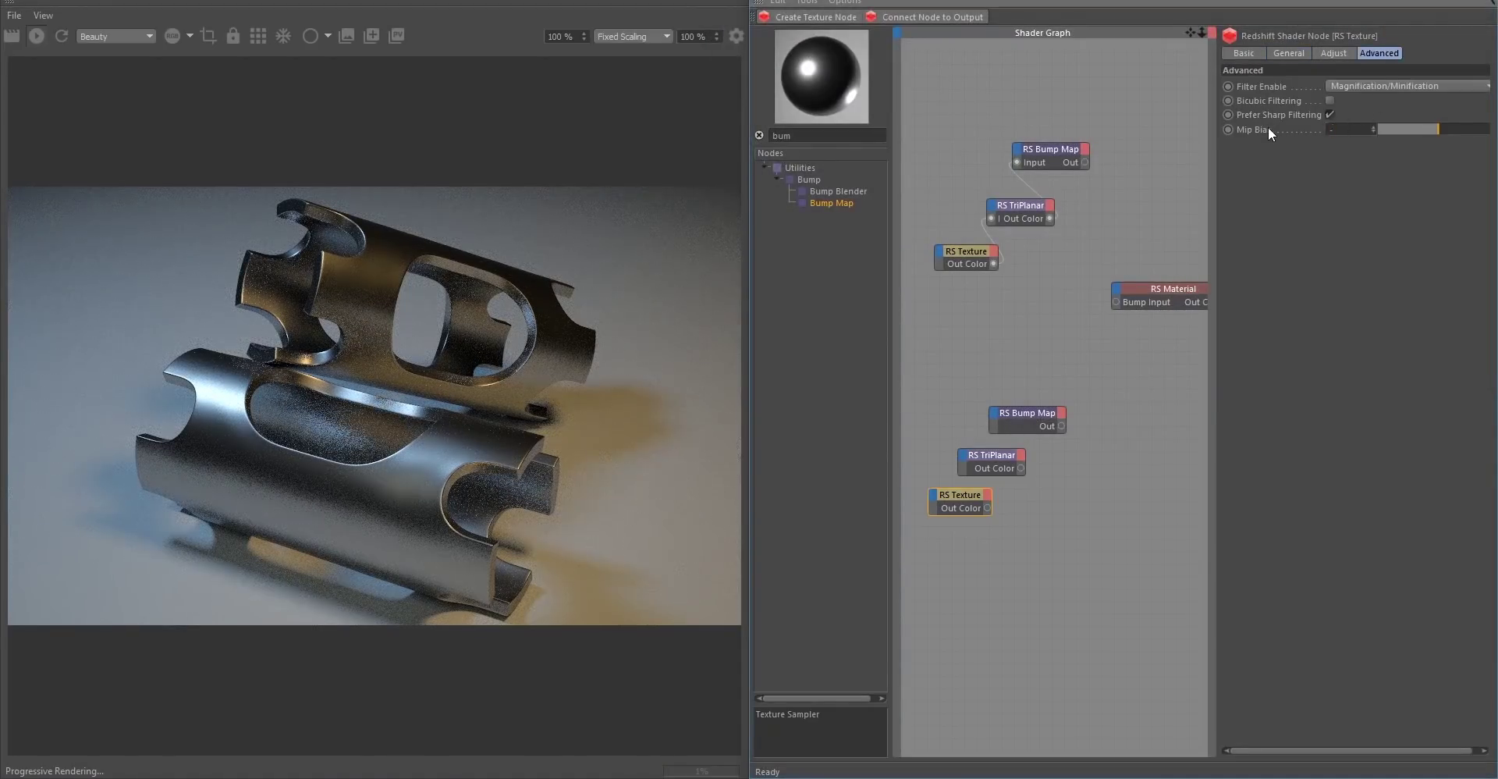
{"action": "key", "text": "Return"}
{"action": "left_click", "coordinate": [1289, 53]}
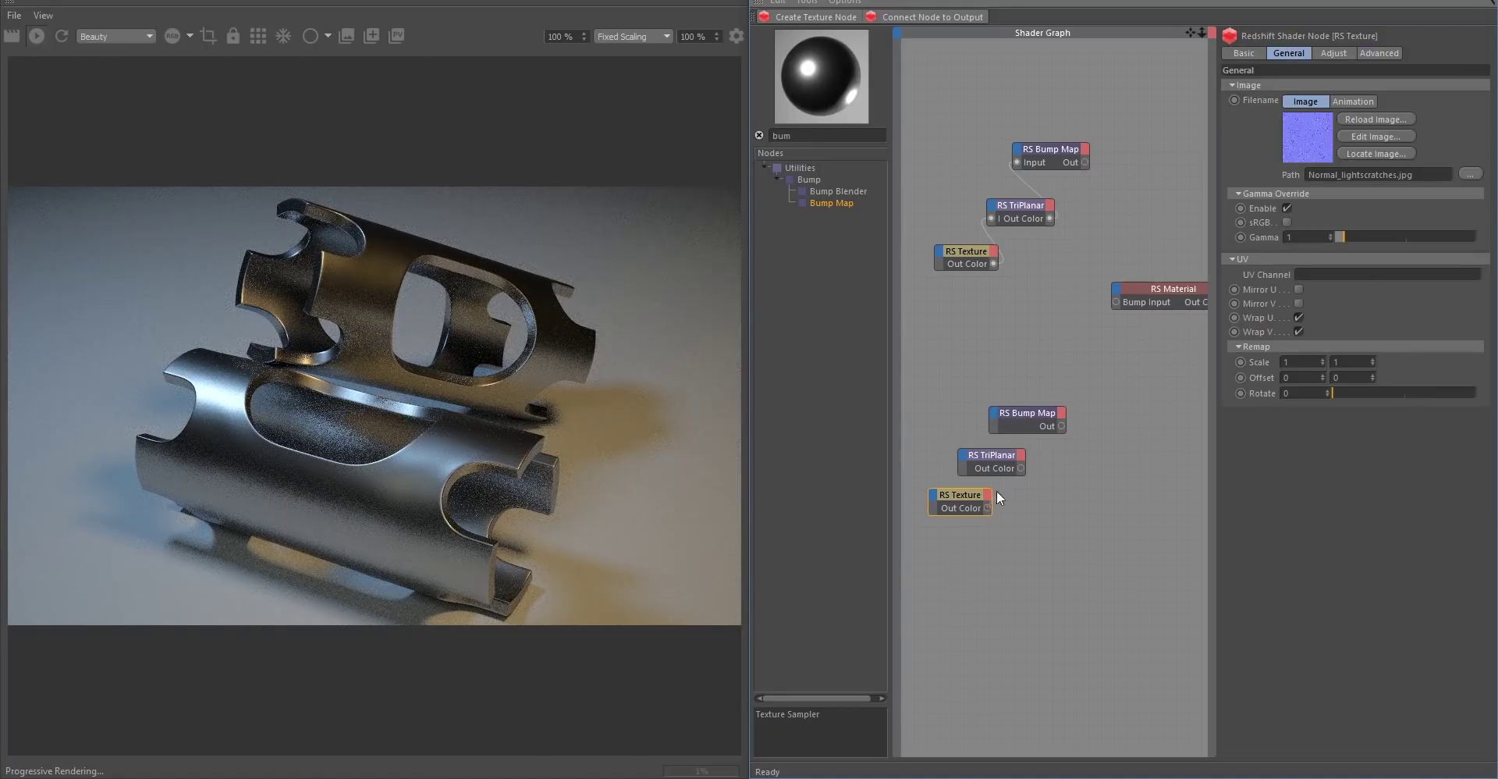
Connect the scratches Texture node's Out Color to the new TriPlanar node's Image X input.
{"action": "left_click_drag", "start_coordinate": [978, 460], "coordinate": [962, 454]}
{"action": "mouse_move", "coordinate": [990, 476]}
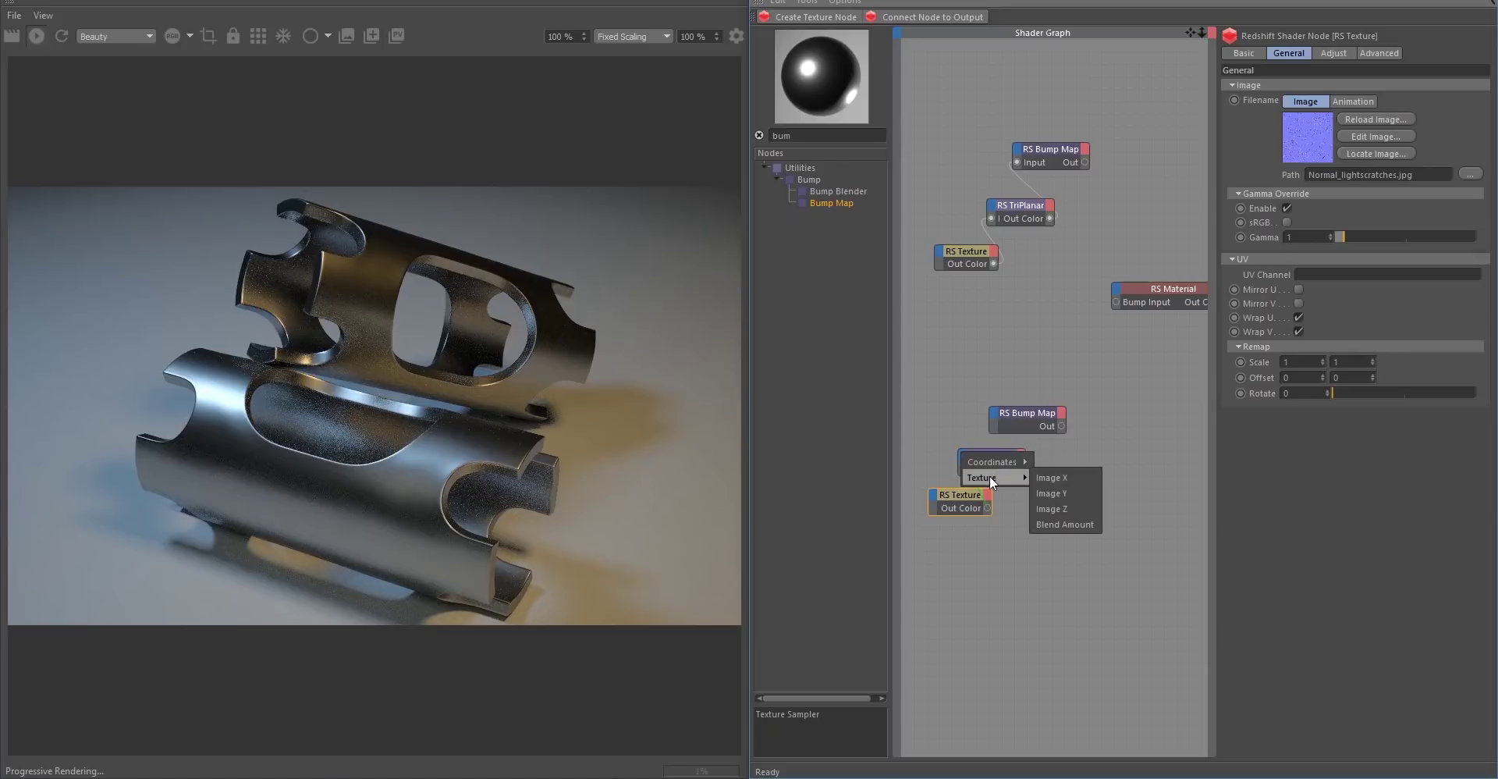
{"action": "left_click", "coordinate": [1053, 476]}
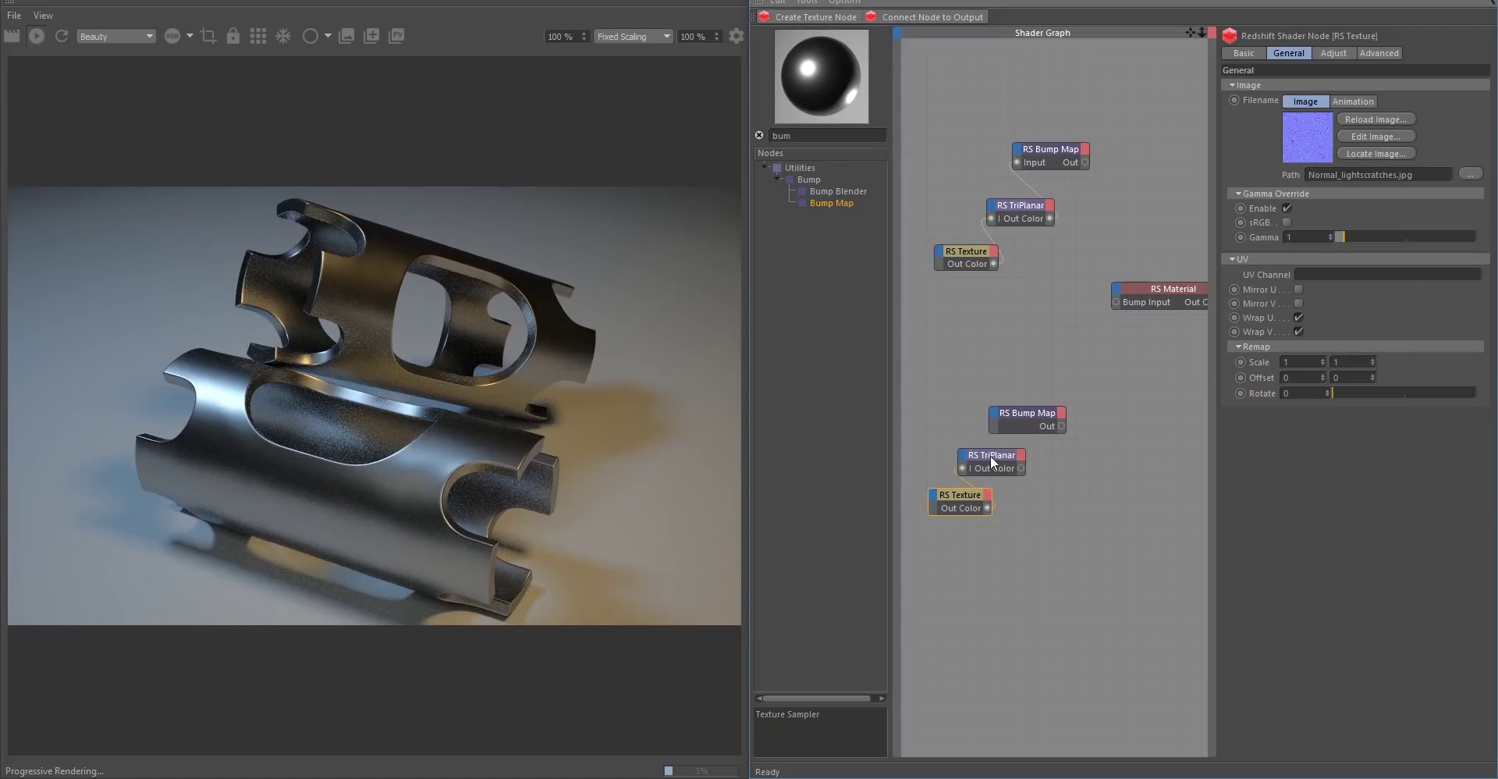
Set the new TriPlanar node's Blend Amount to 0.4.
{"action": "left_click", "coordinate": [999, 456]}
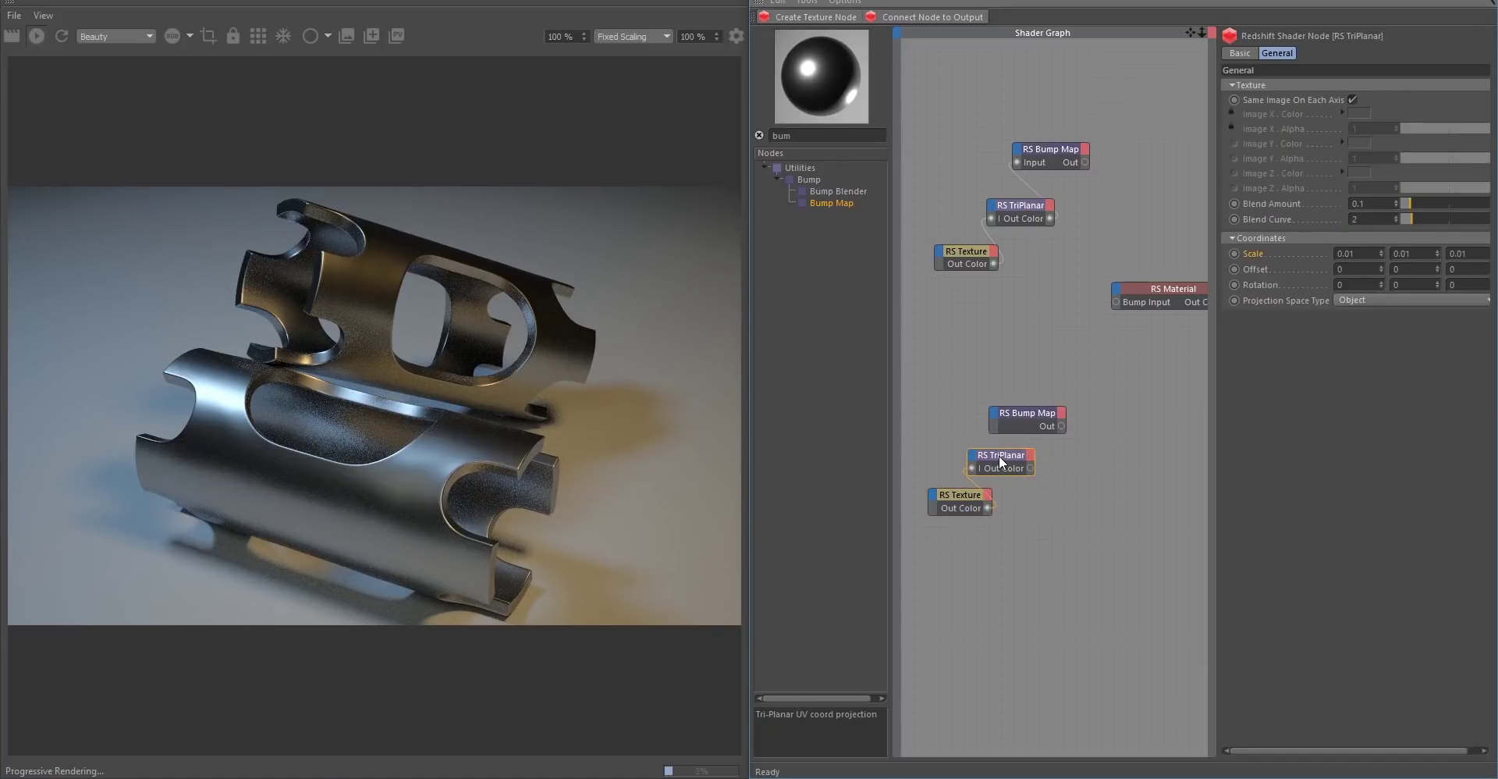
{"action": "double_click", "coordinate": [1371, 206]}
{"action": "type", "text": ".4"}
{"action": "key", "text": "Return"}
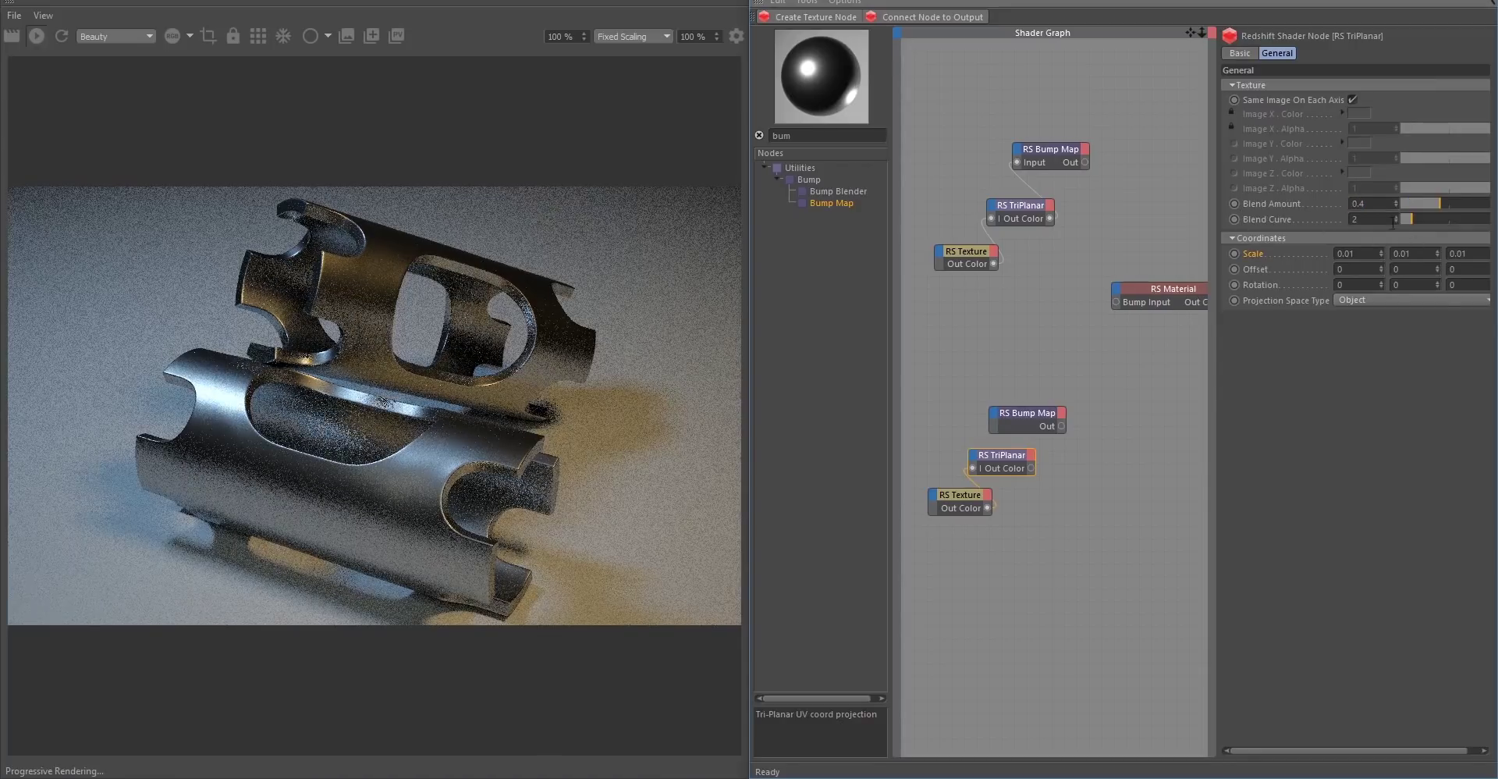
Set the new TriPlanar node's coordinate scale to 0.1 on all three axes.
{"action": "double_click", "coordinate": [1371, 254]}
{"action": "type", "text": ".1"}
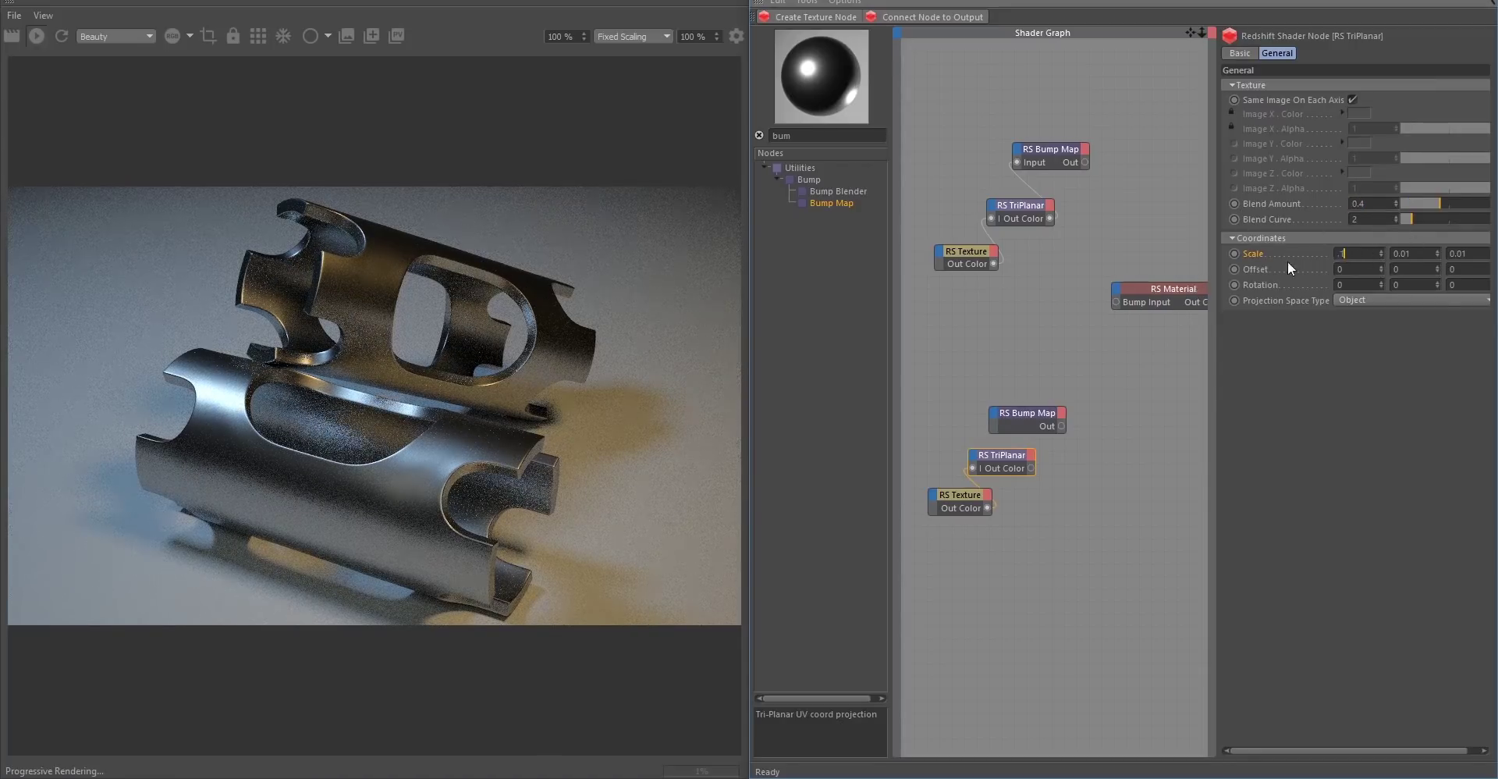
{"action": "key", "text": "Return"}
{"action": "double_click", "coordinate": [1412, 253]}
{"action": "type", "text": ".1"}
{"action": "key", "text": "Tab"}
{"action": "type", "text": ".1"}
{"action": "key", "text": "Return"}
Connect the new TriPlanar node's Out Color to the second Bump Map's texture input and reposition that Bump Map.
{"action": "left_click_drag", "start_coordinate": [1032, 469], "coordinate": [1007, 417]}
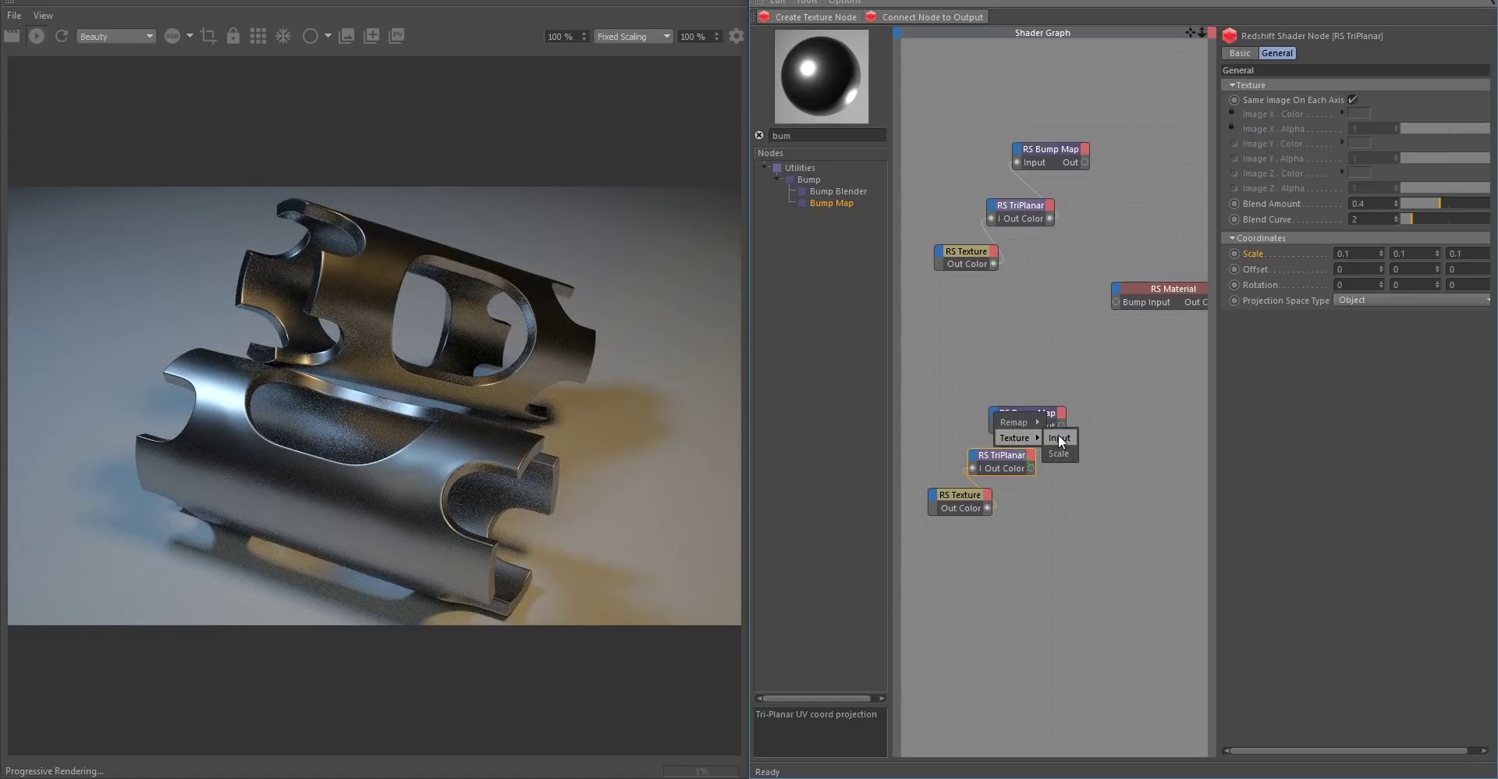
{"action": "left_click", "coordinate": [1059, 434]}
{"action": "left_click", "coordinate": [1046, 413]}
{"action": "left_click_drag", "start_coordinate": [1048, 412], "coordinate": [1069, 409]}
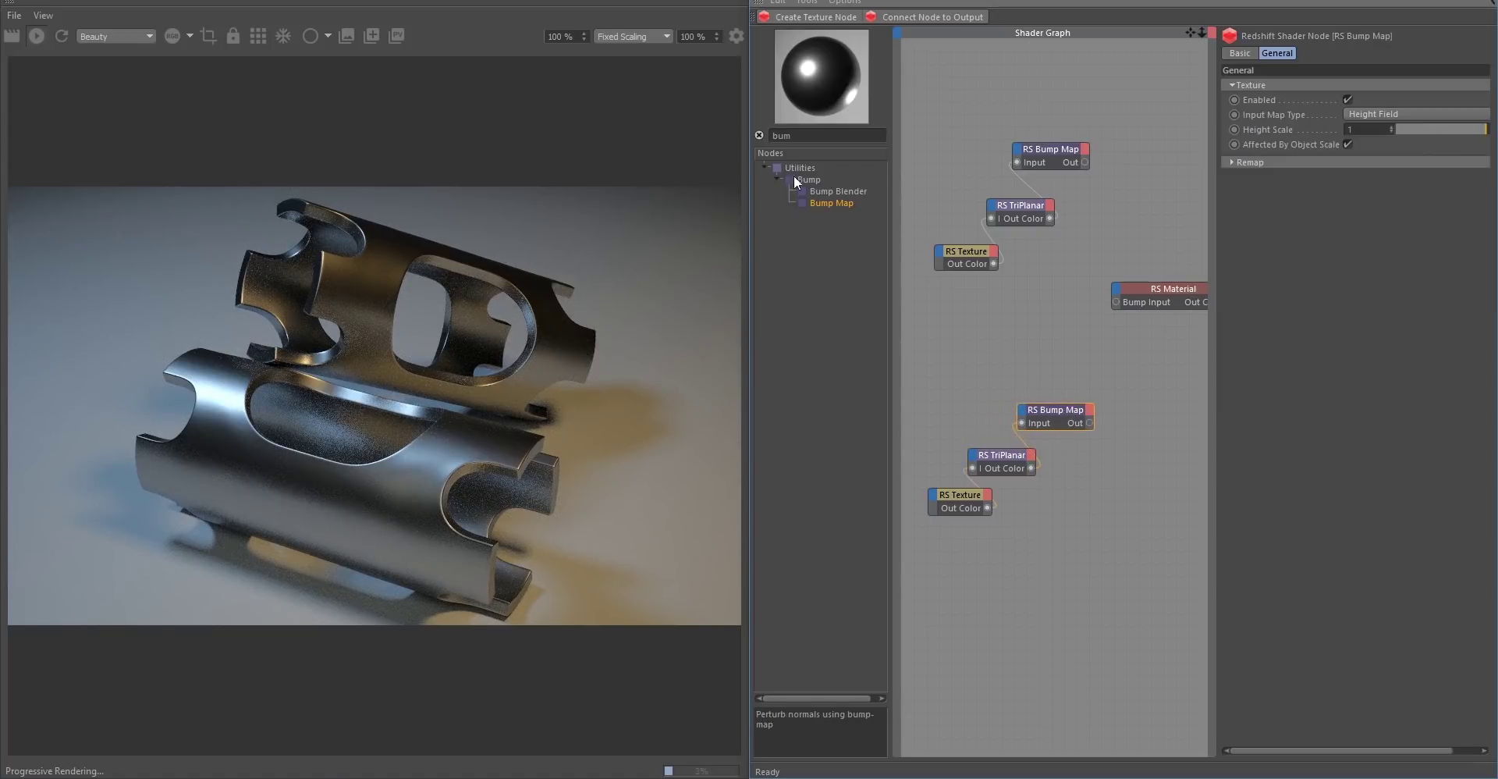
Try adding a Normal Map node below the second chain, delete it again and clear the node search.
{"action": "double_click", "coordinate": [801, 136]}
{"action": "key", "text": "BackSpace"}
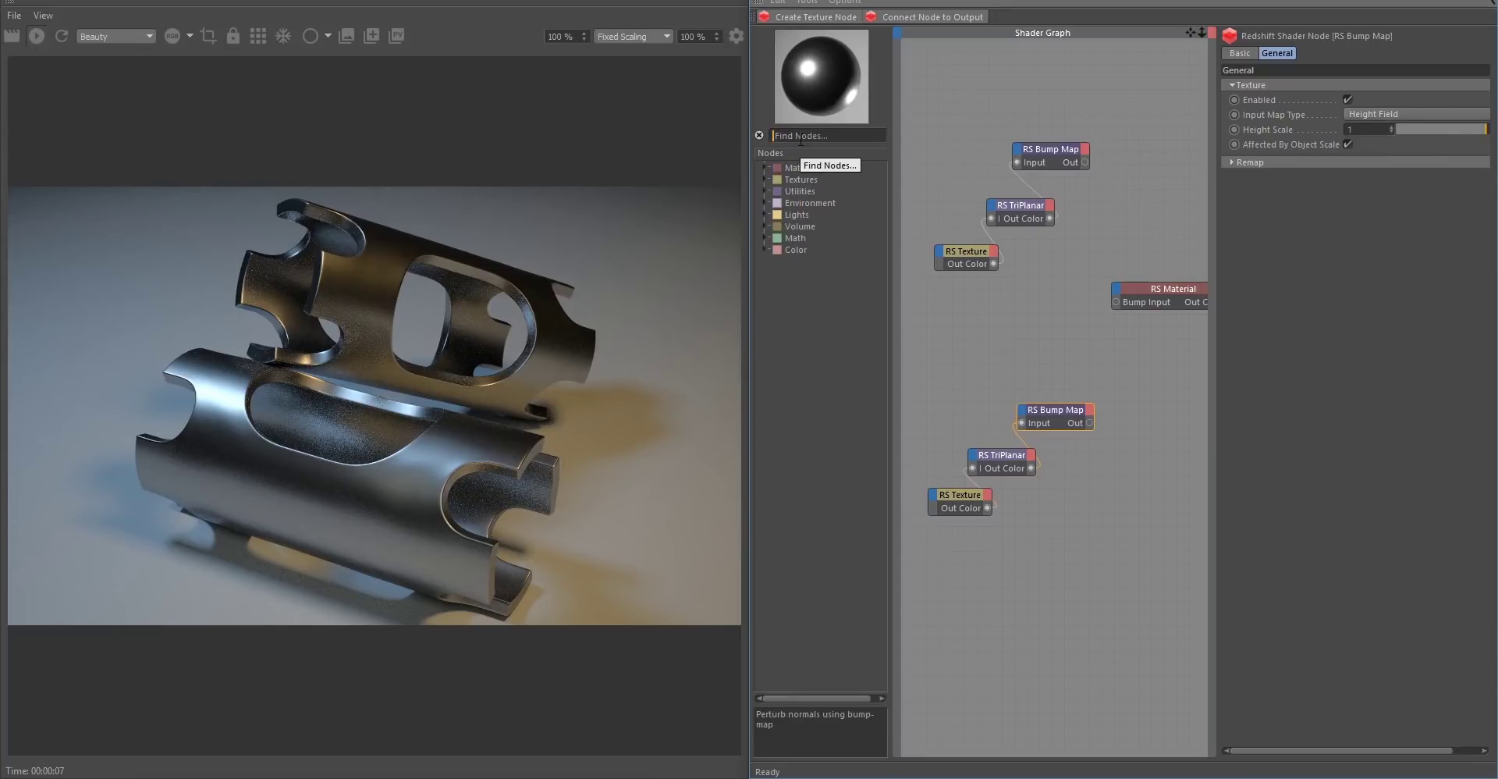
{"action": "type", "text": "no"}
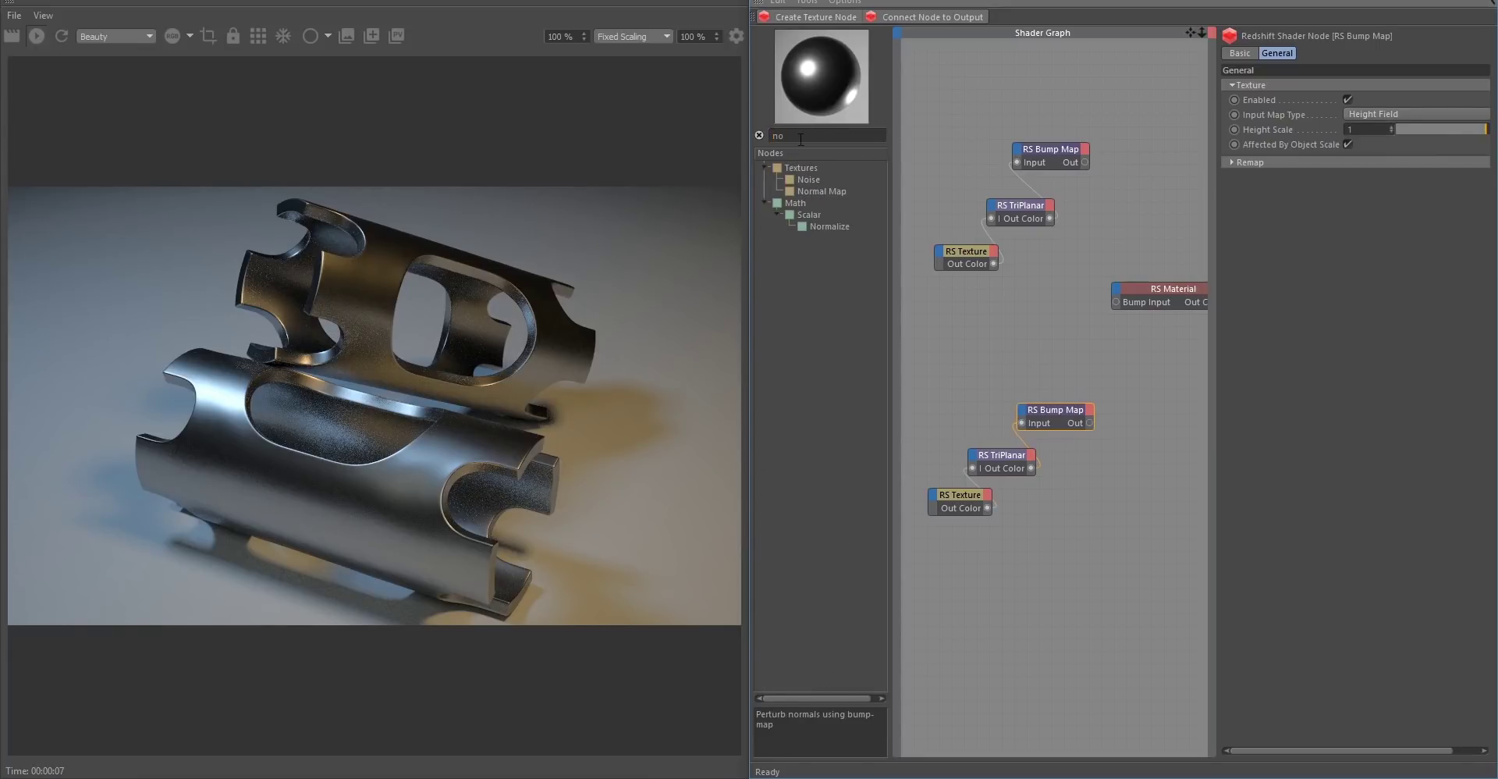
{"action": "left_click", "coordinate": [815, 192]}
{"action": "left_click_drag", "start_coordinate": [1059, 395], "coordinate": [1047, 591]}
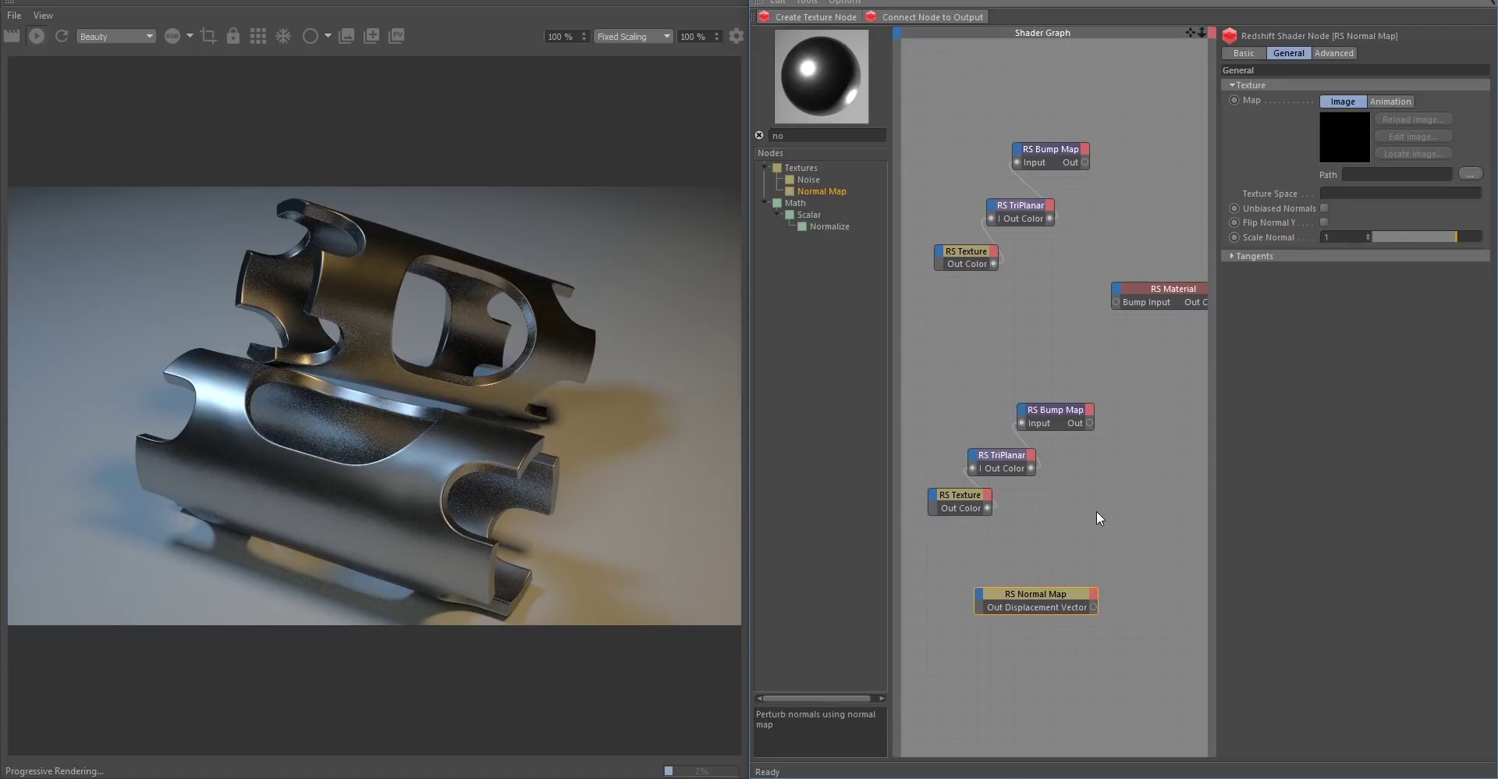
{"action": "left_click_drag", "start_coordinate": [1050, 592], "coordinate": [1048, 603]}
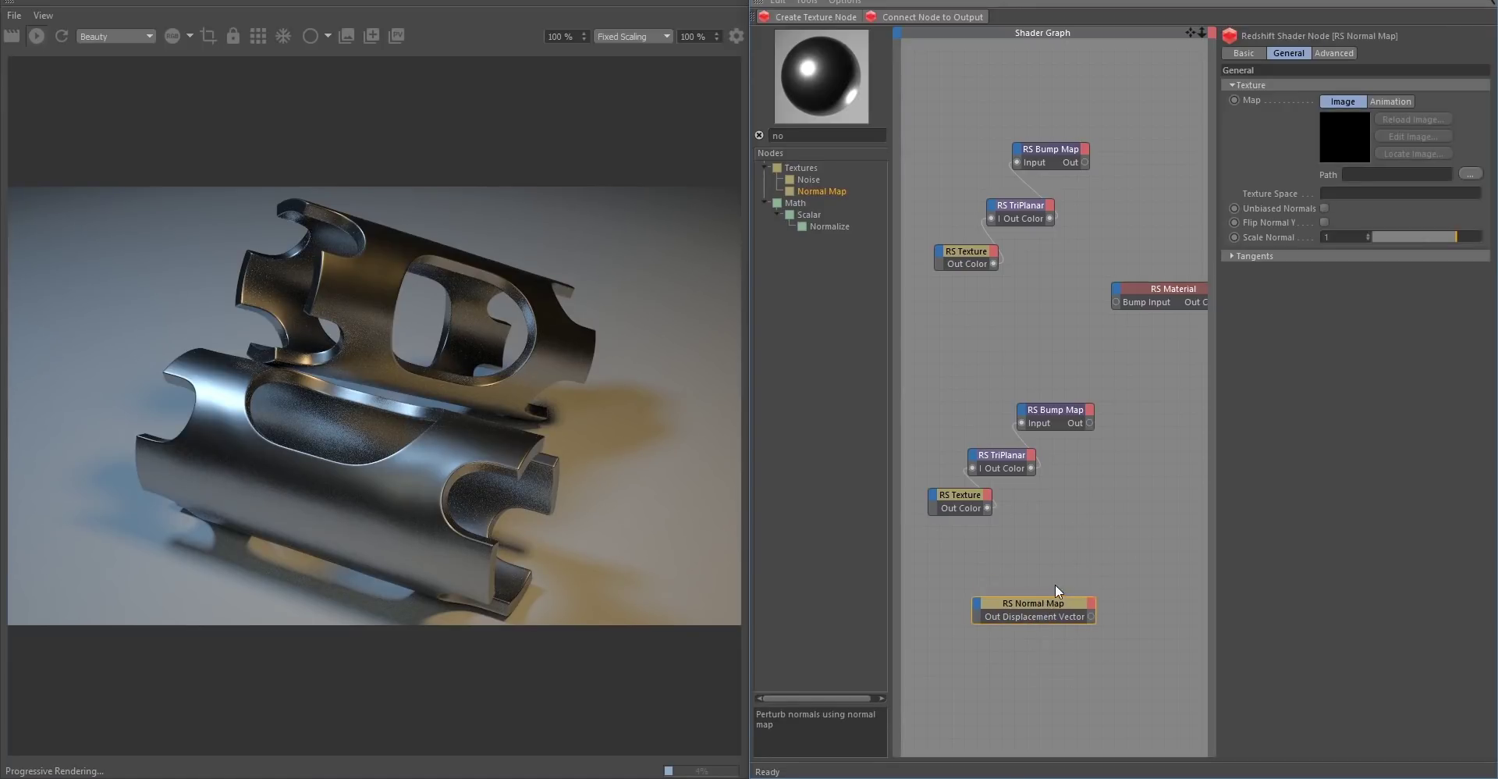
{"action": "key", "text": "Delete"}
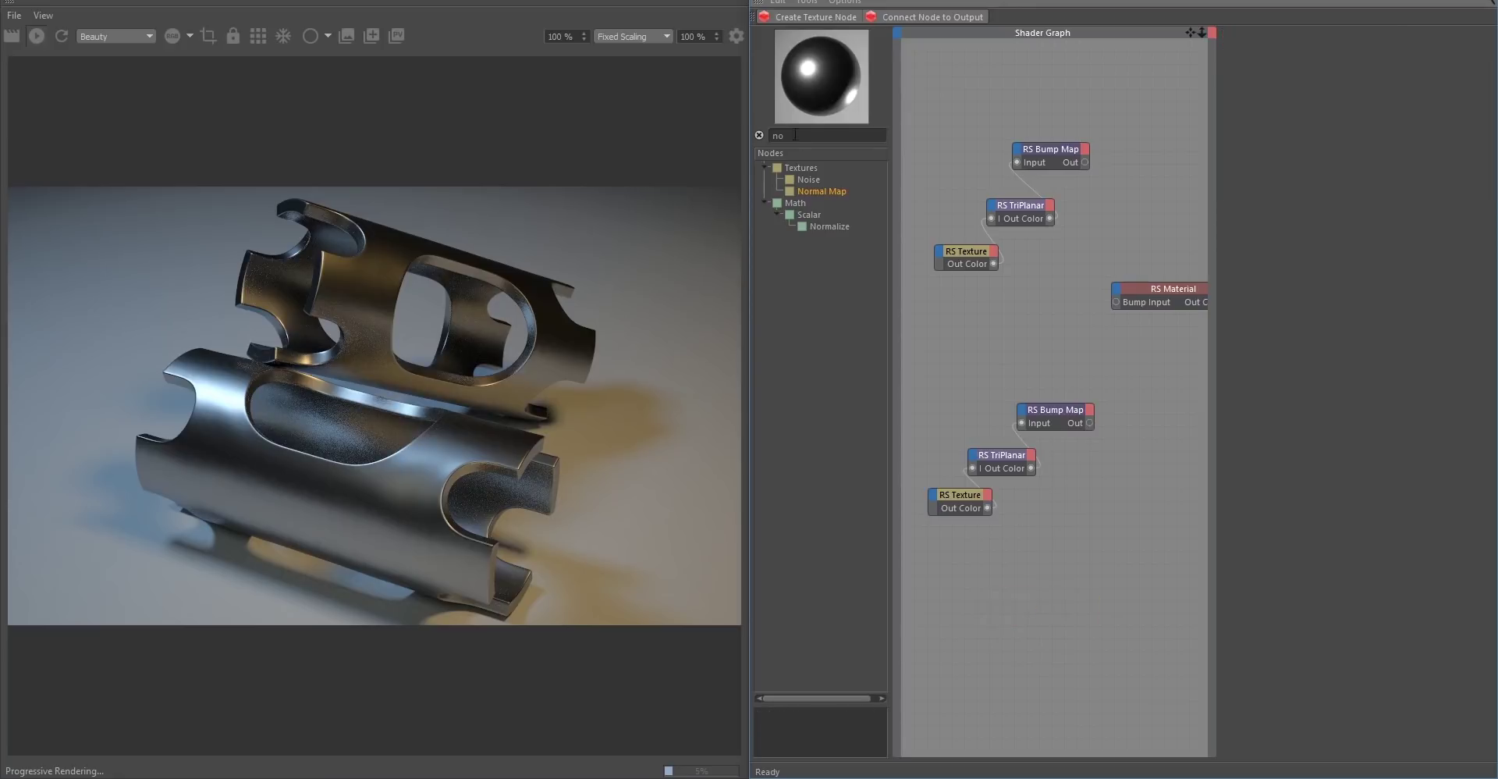
{"action": "key", "text": "BackSpace"}
{"action": "key", "text": "BackSpace"}
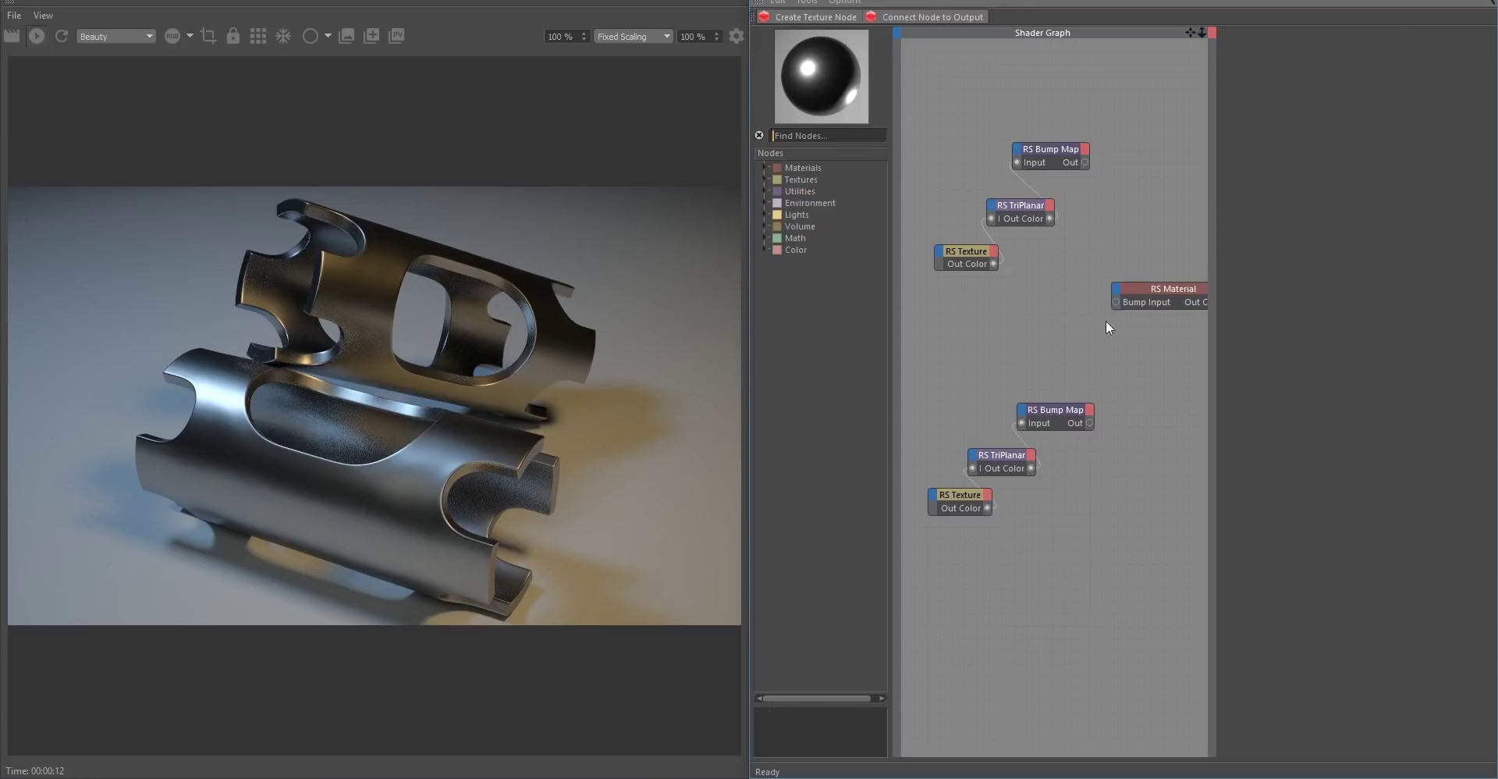
Set the second Bump Map's input map type to Tangent-Space Normal and connect its output to the RS Material's bump input.
{"action": "left_click", "coordinate": [1054, 409]}
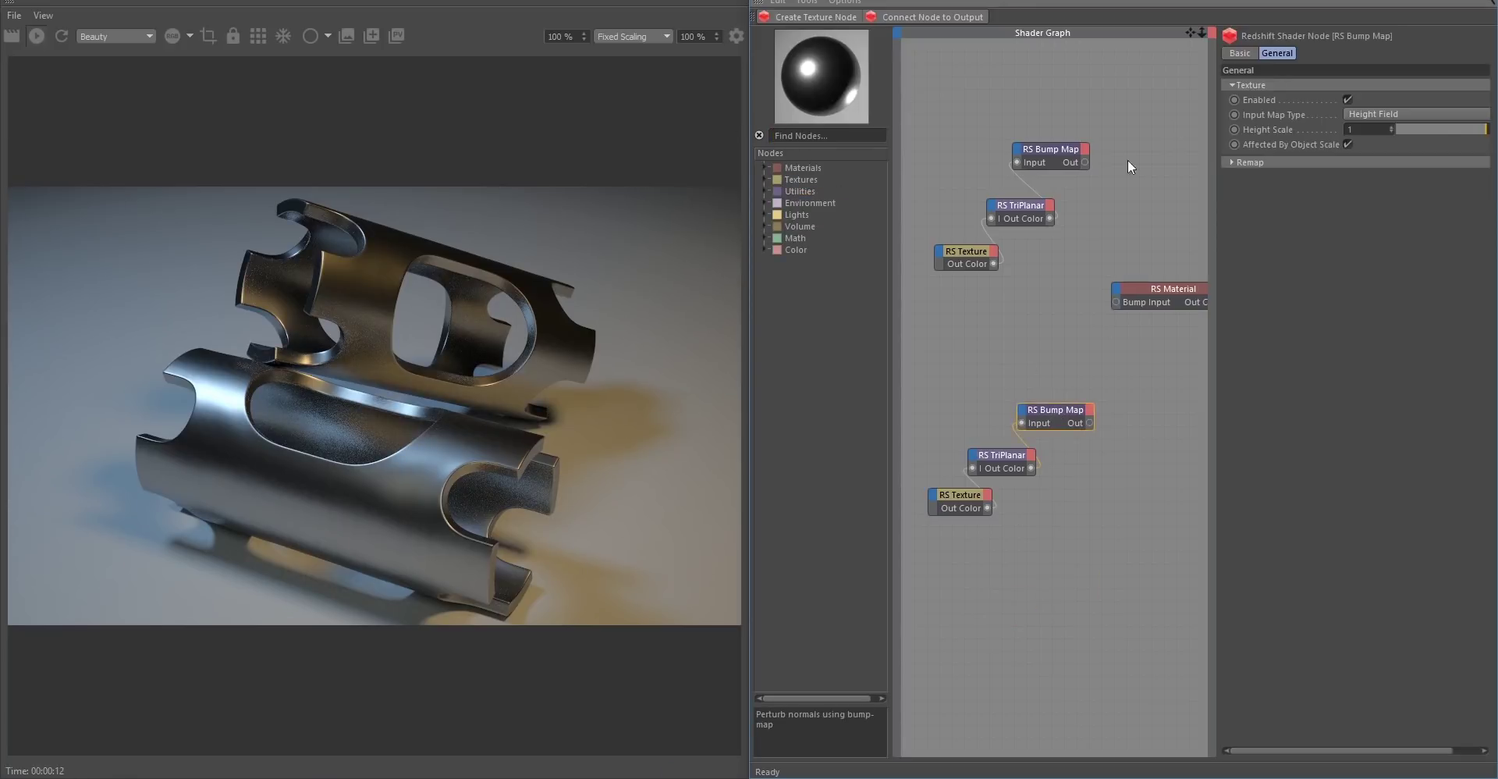
{"action": "left_click", "coordinate": [1369, 114]}
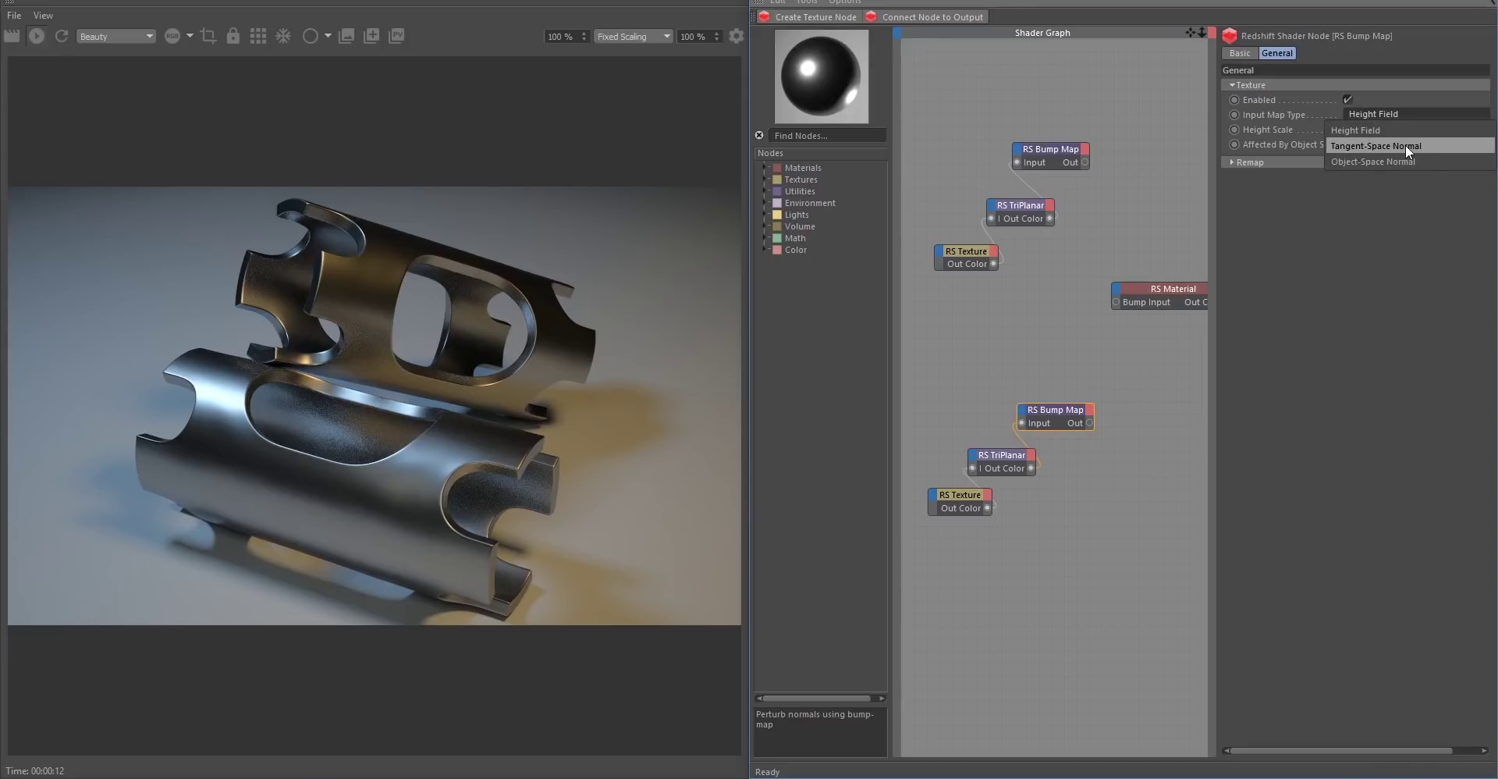
{"action": "left_click", "coordinate": [1406, 144]}
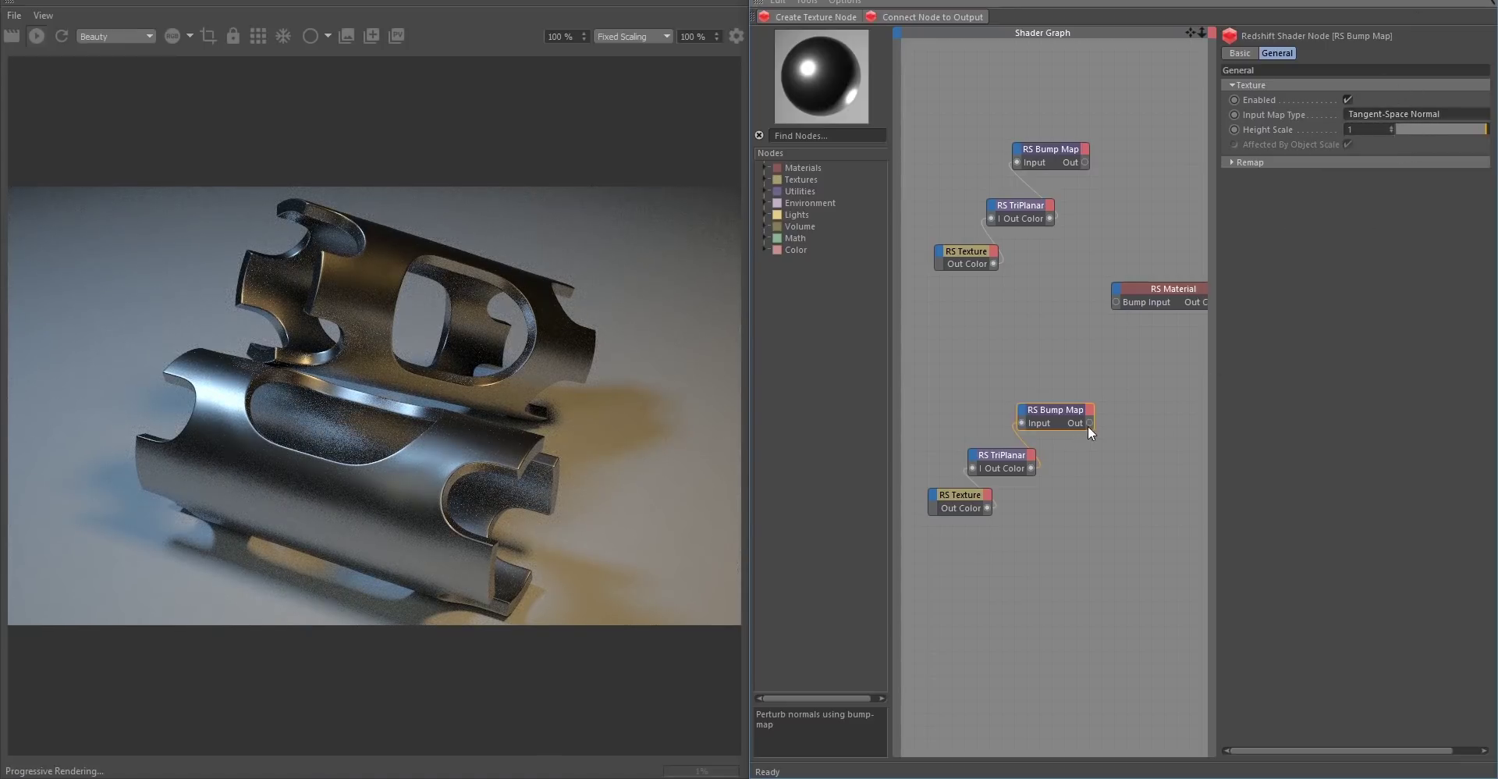
{"action": "left_click_drag", "start_coordinate": [1089, 423], "coordinate": [1109, 388]}
{"action": "left_click_drag", "start_coordinate": [1110, 302], "coordinate": [1116, 299]}
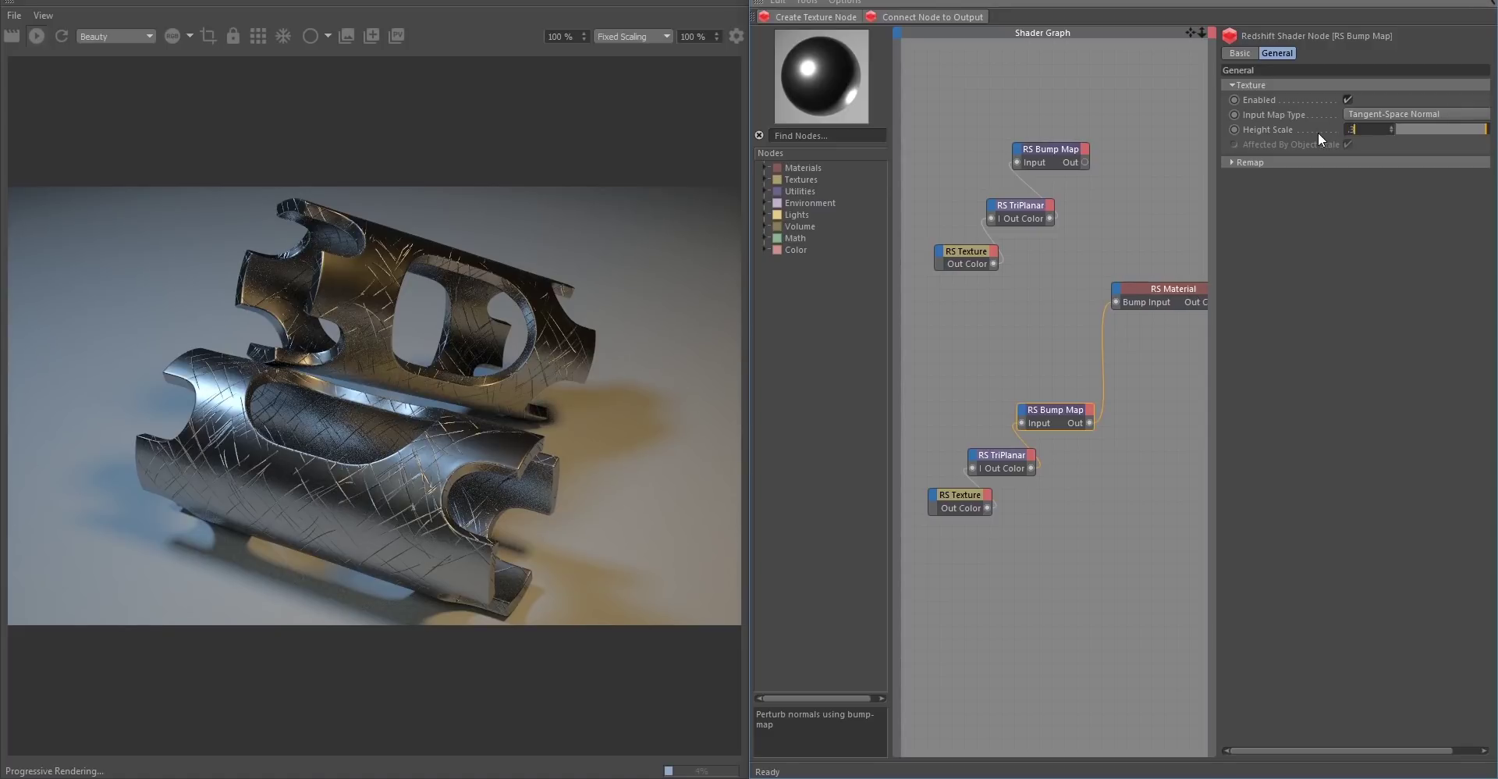
Set the second Bump Map's height scale to 0.3, check it in bucket rendering and return to progressive rendering.
{"action": "key", "text": "Return"}
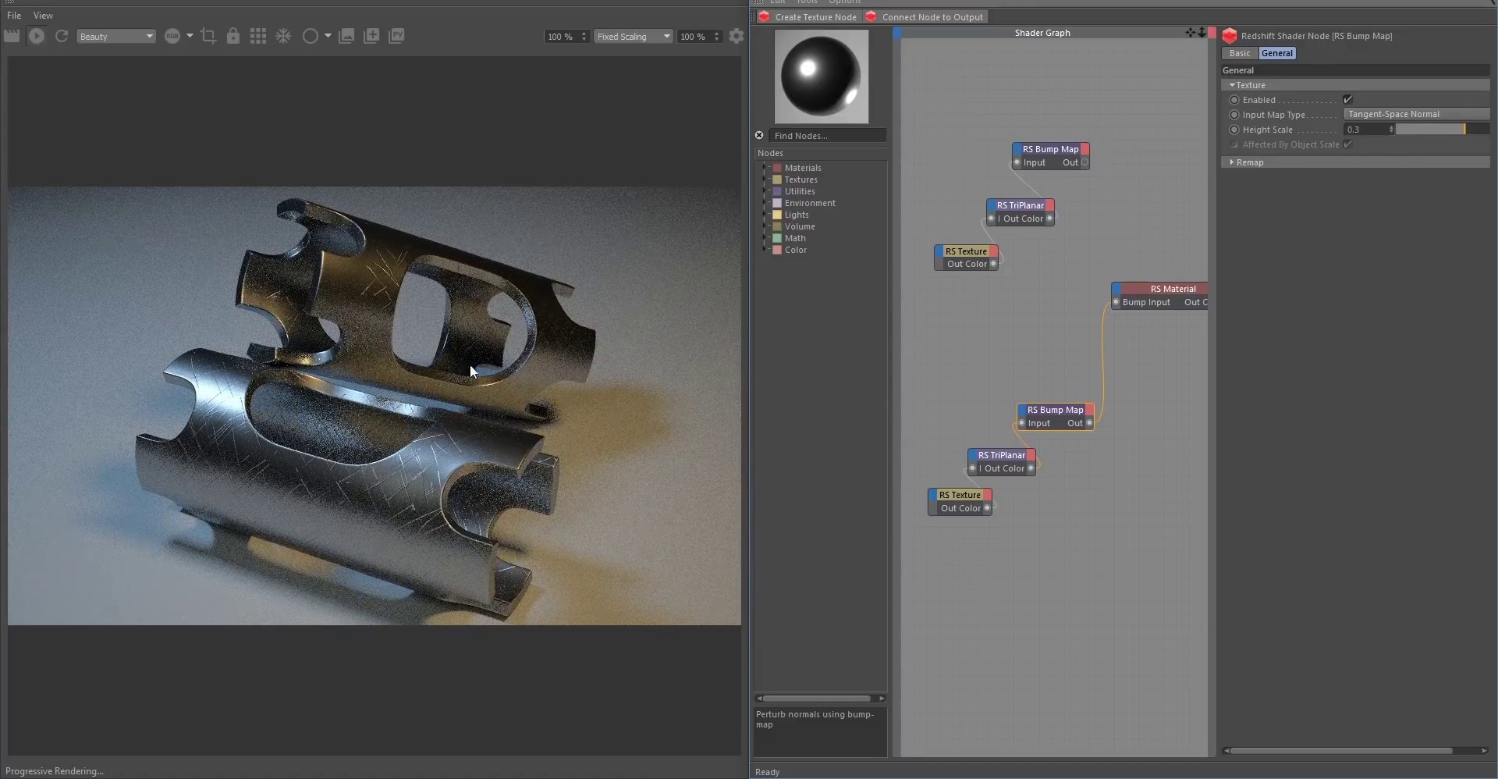
{"action": "left_click", "coordinate": [258, 36]}
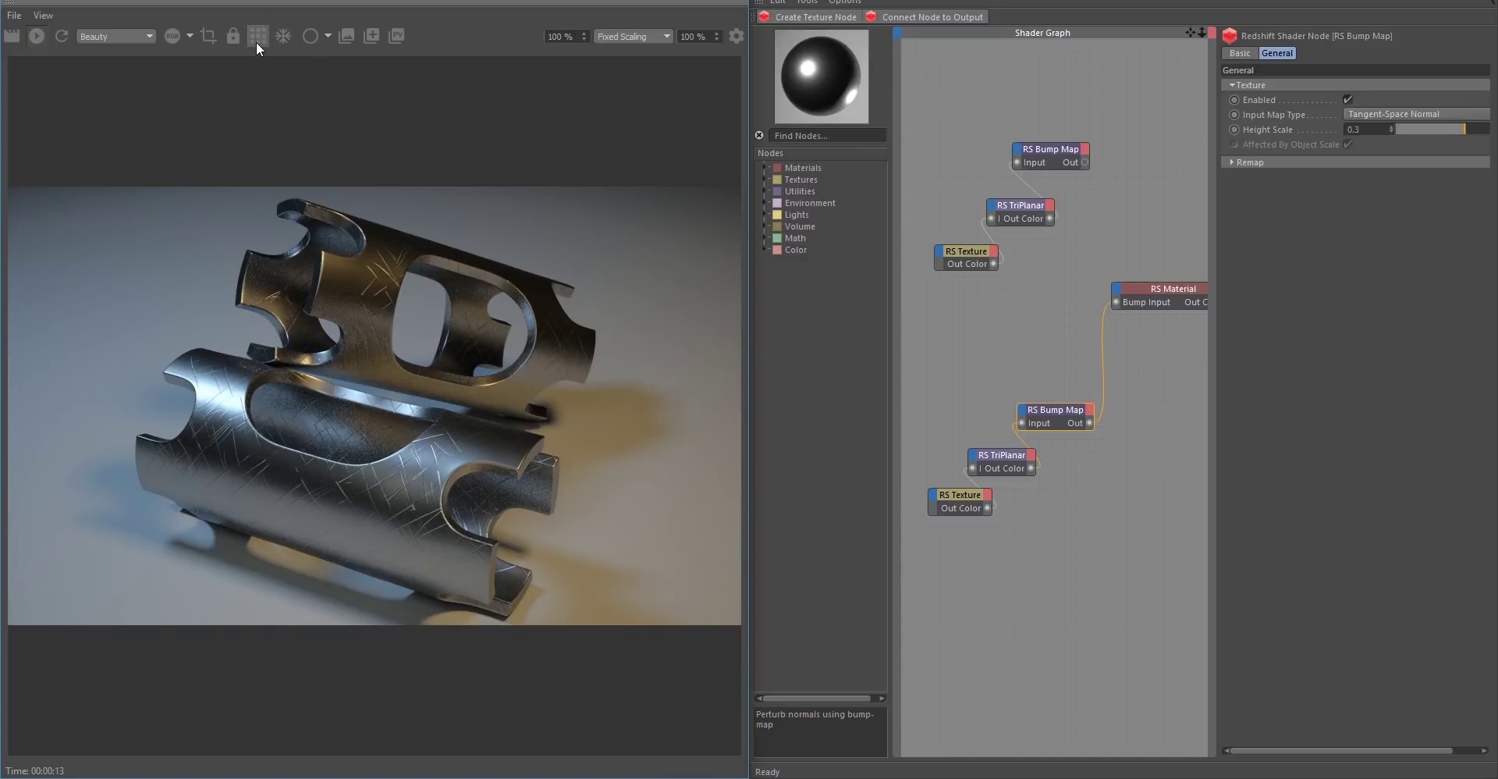
{"action": "left_click", "coordinate": [257, 39]}
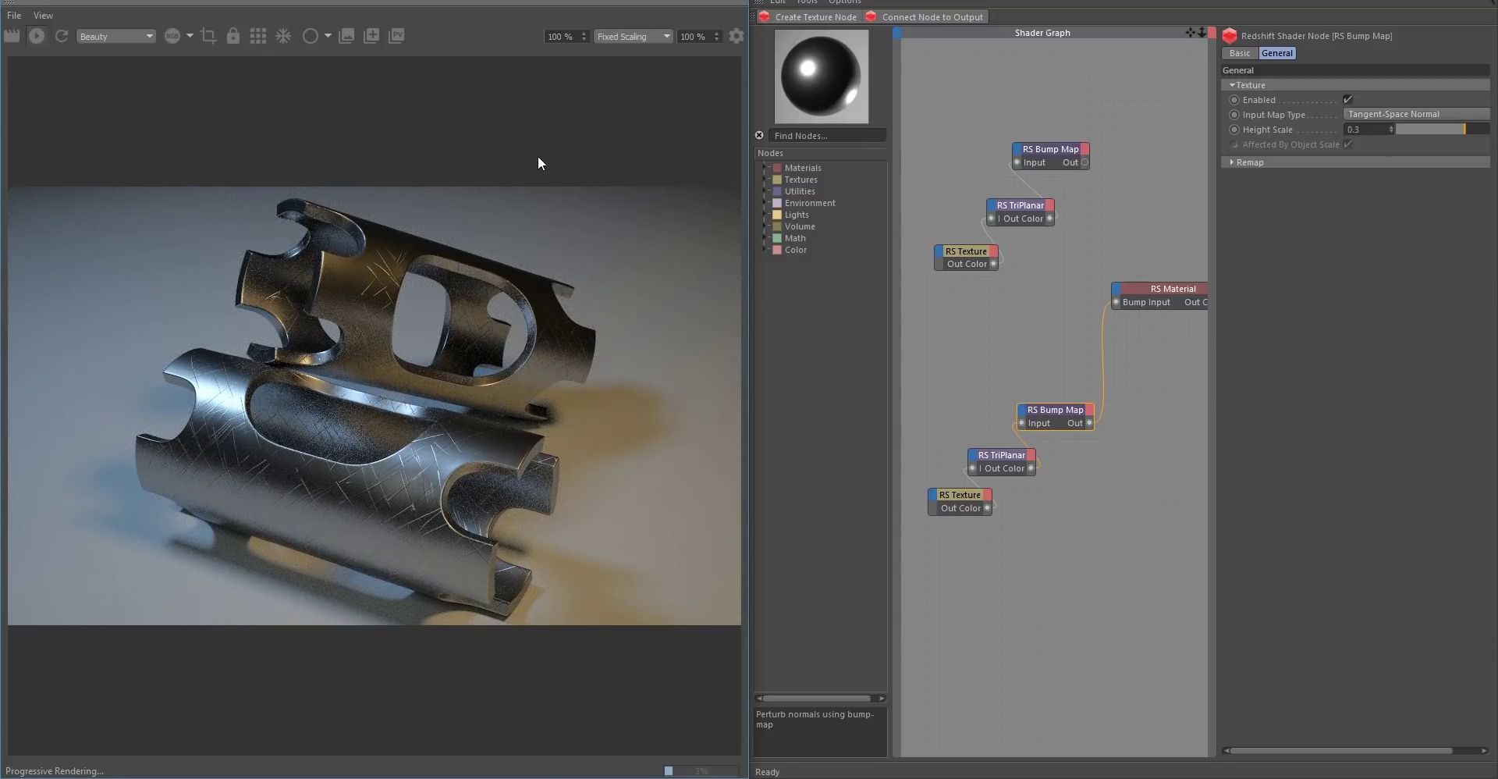
Disconnect the second Bump Map from the RS Material and move its texture chain lower in the graph.
{"action": "mouse_move", "coordinate": [1004, 374]}
{"action": "middle_mouse_down"}
{"action": "mouse_move", "coordinate": [1039, 370]}
{"action": "mouse_move", "coordinate": [1014, 375]}
{"action": "middle_mouse_up"}
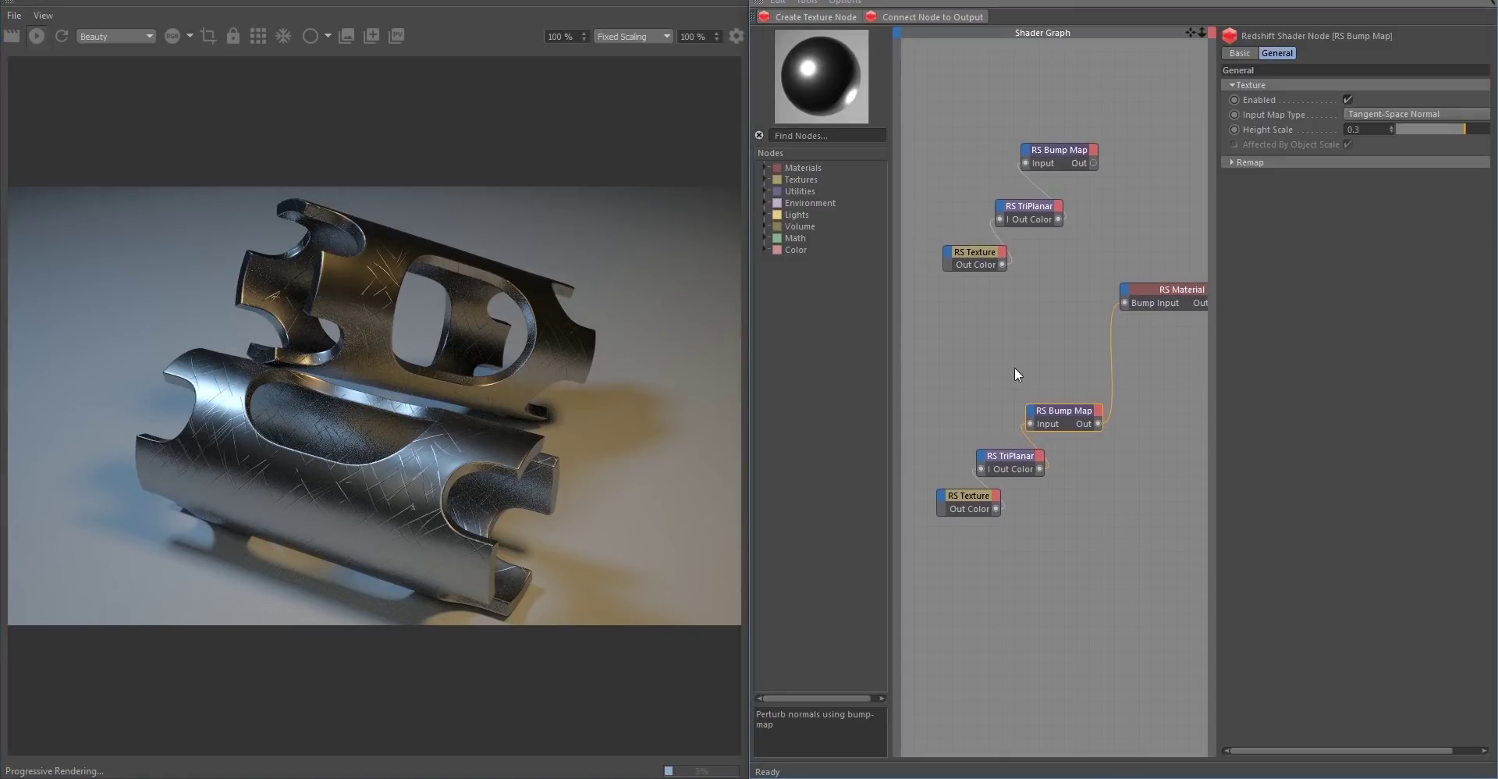
{"action": "left_click", "coordinate": [1113, 360]}
{"action": "key", "text": "Delete"}
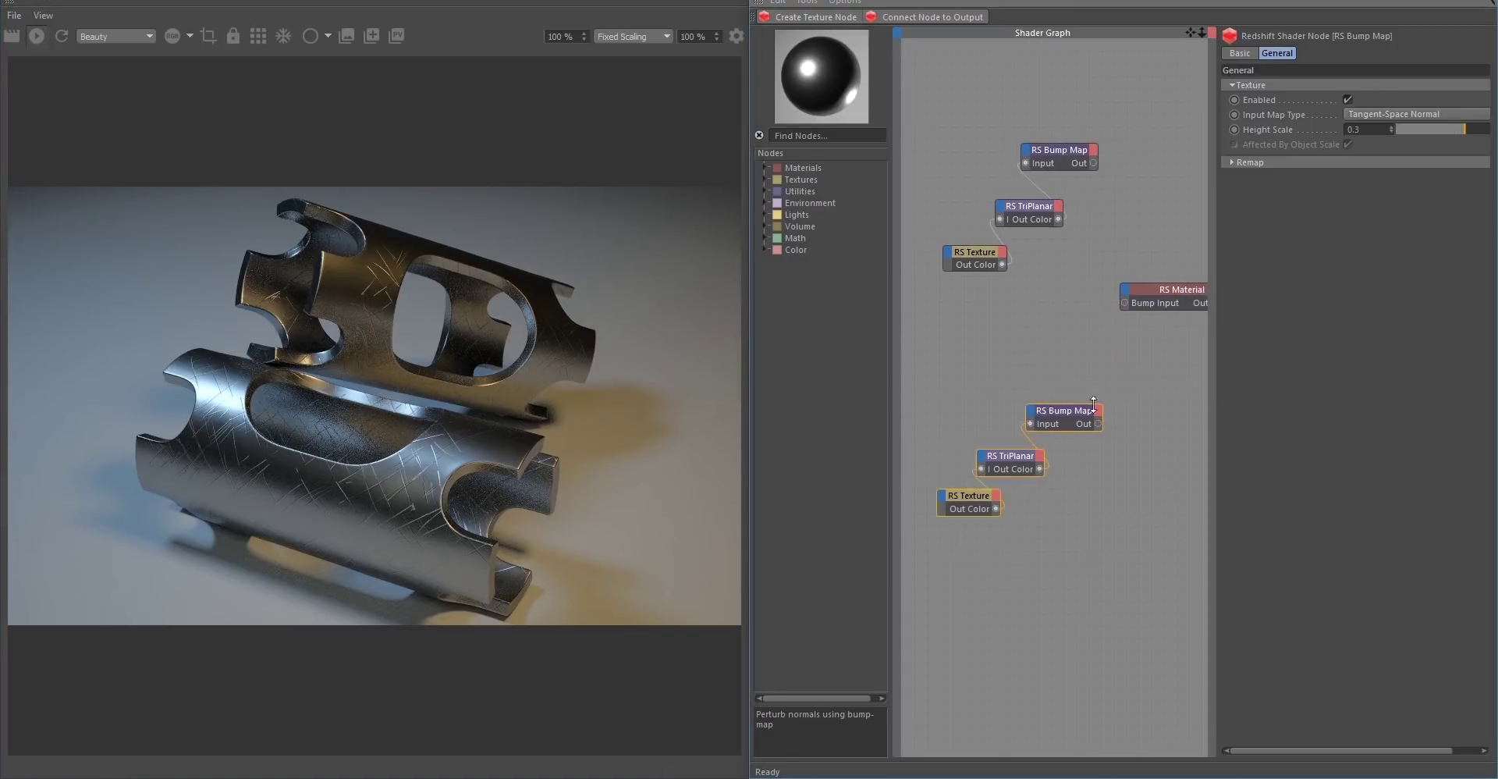
{"action": "left_click_drag", "start_coordinate": [1077, 411], "coordinate": [1053, 448]}
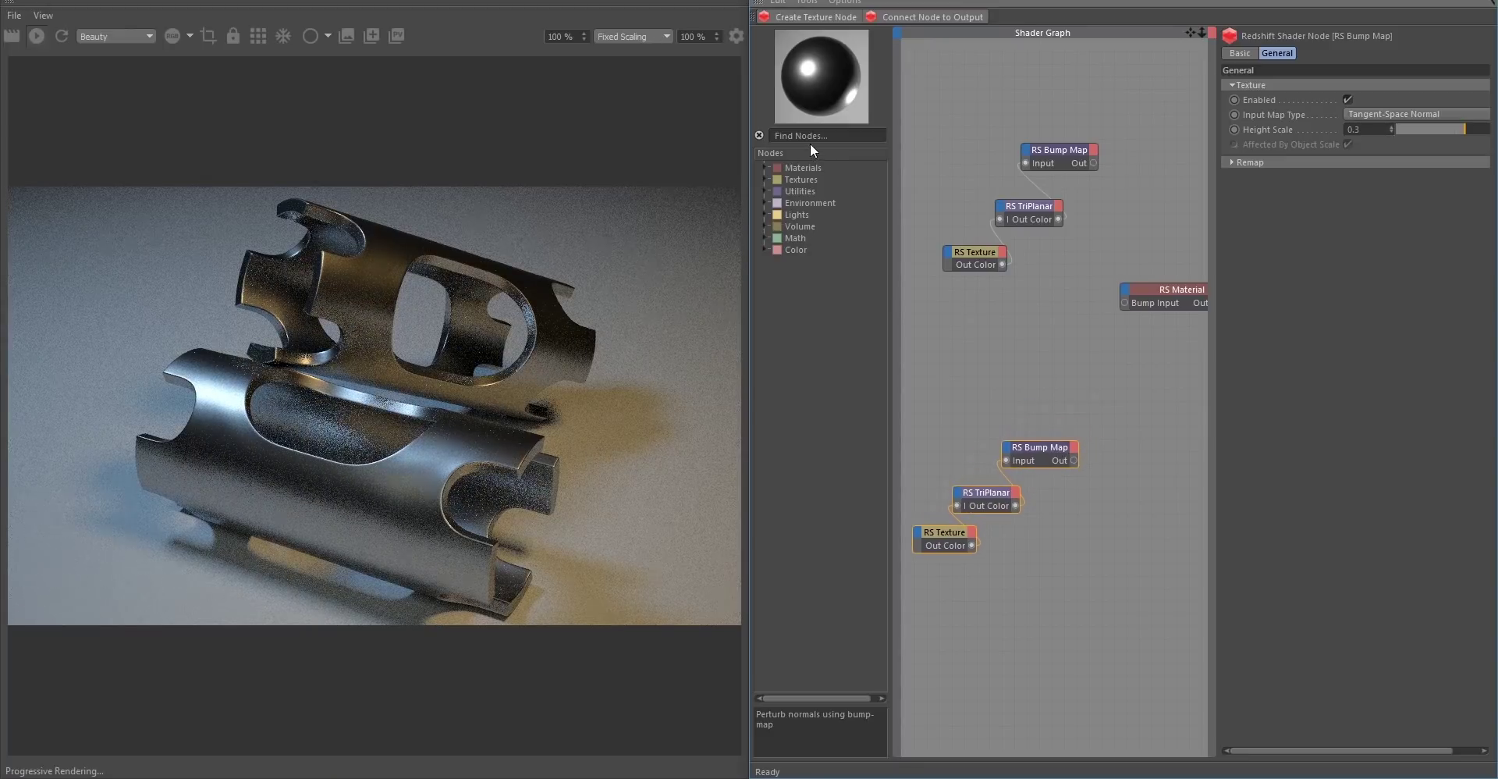
Add a Bump Blender node between the two chains and connect its Out Displacement Vector to the RS Material's Bump Input.
{"action": "type", "text": "bum"}
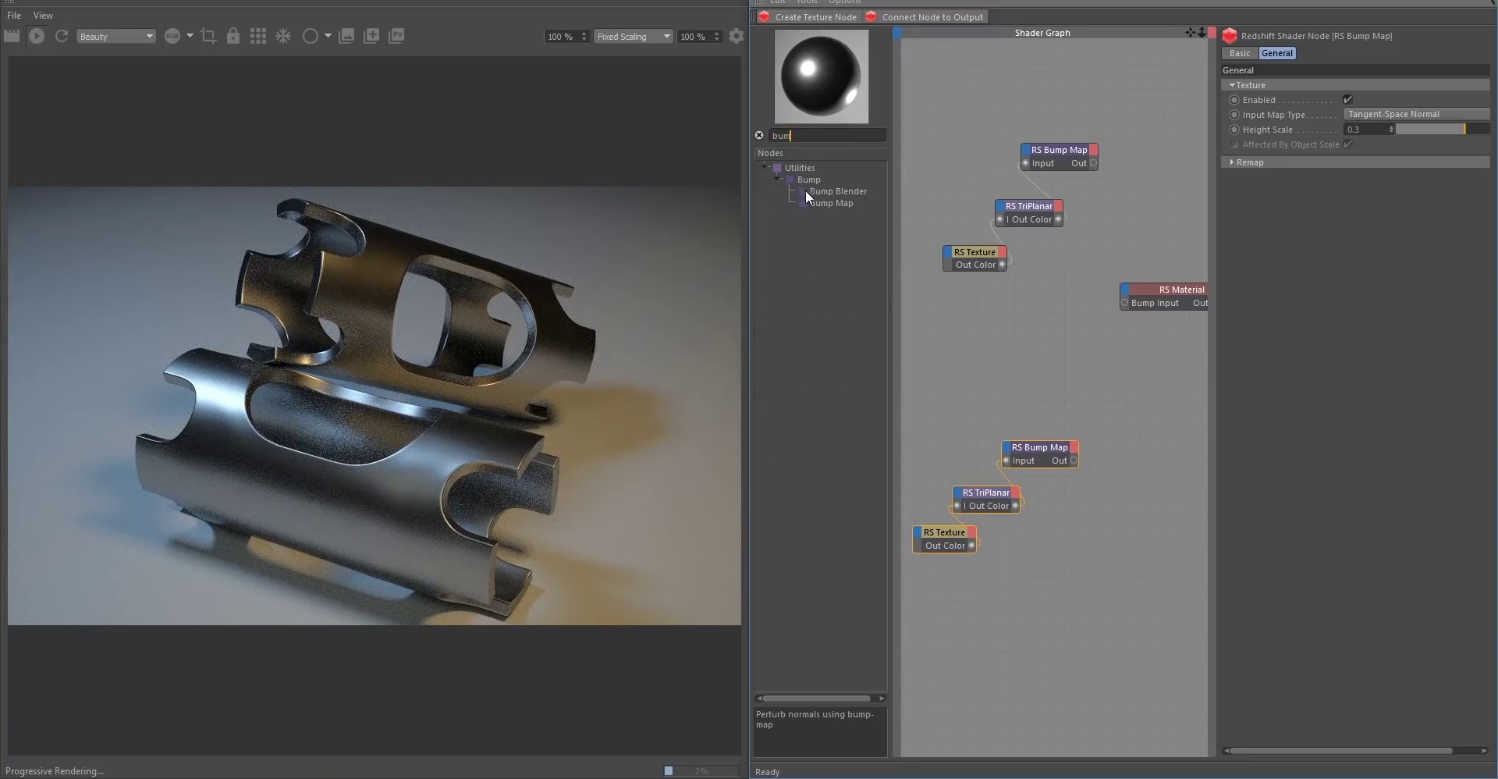
{"action": "left_click_drag", "start_coordinate": [827, 191], "coordinate": [1035, 336]}
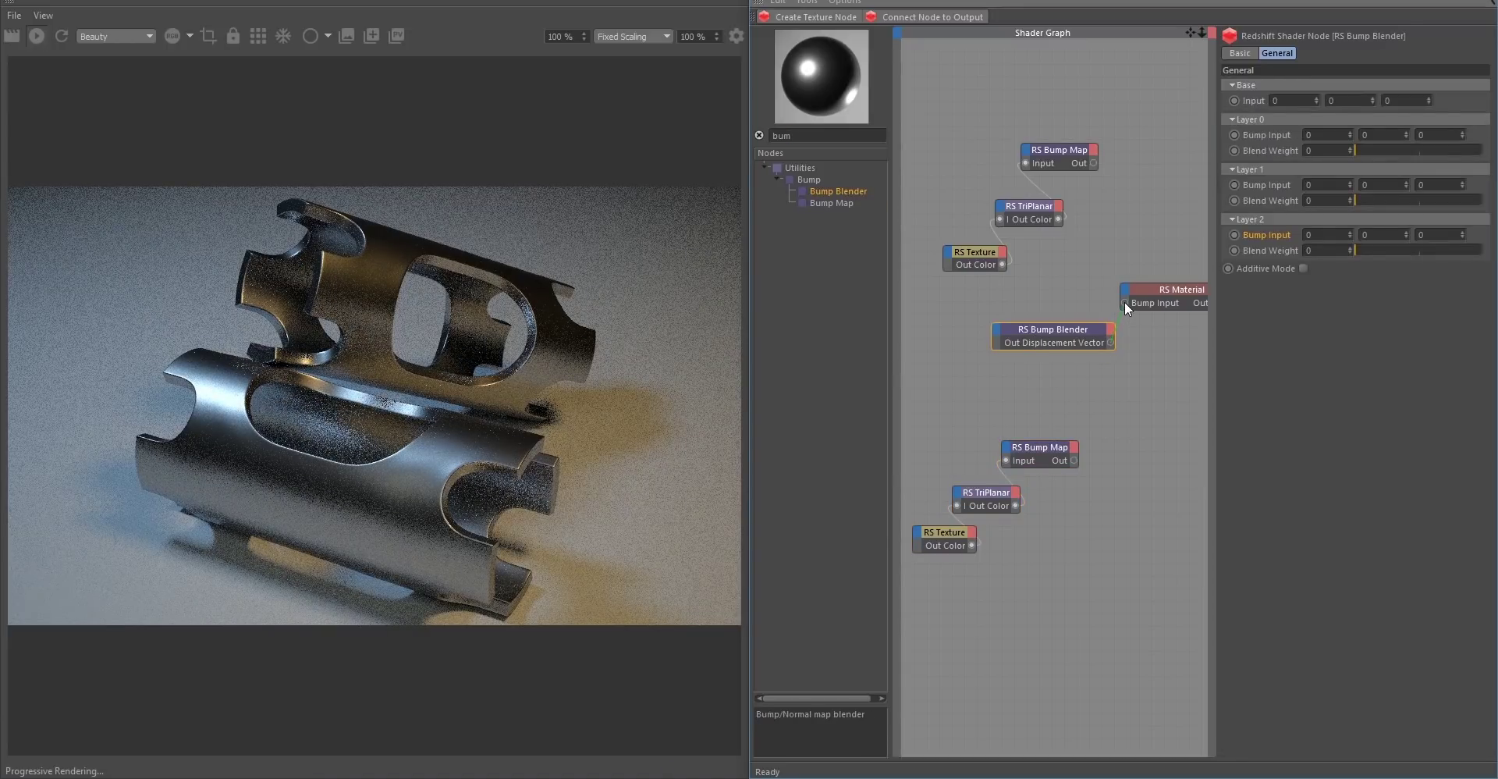
{"action": "left_click_drag", "start_coordinate": [1125, 303], "coordinate": [1110, 343]}
Connect the first Bump Map's output to the Bump Blender's Base Input.
{"action": "left_click_drag", "start_coordinate": [955, 299], "coordinate": [1011, 170]}
{"action": "mouse_move", "coordinate": [1011, 170]}
{"action": "middle_mouse_down"}
{"action": "mouse_move", "coordinate": [1072, 180]}
{"action": "mouse_move", "coordinate": [1034, 187]}
{"action": "middle_mouse_up"}
{"action": "left_click_drag", "start_coordinate": [1078, 203], "coordinate": [1065, 358]}
{"action": "mouse_move", "coordinate": [1066, 361]}
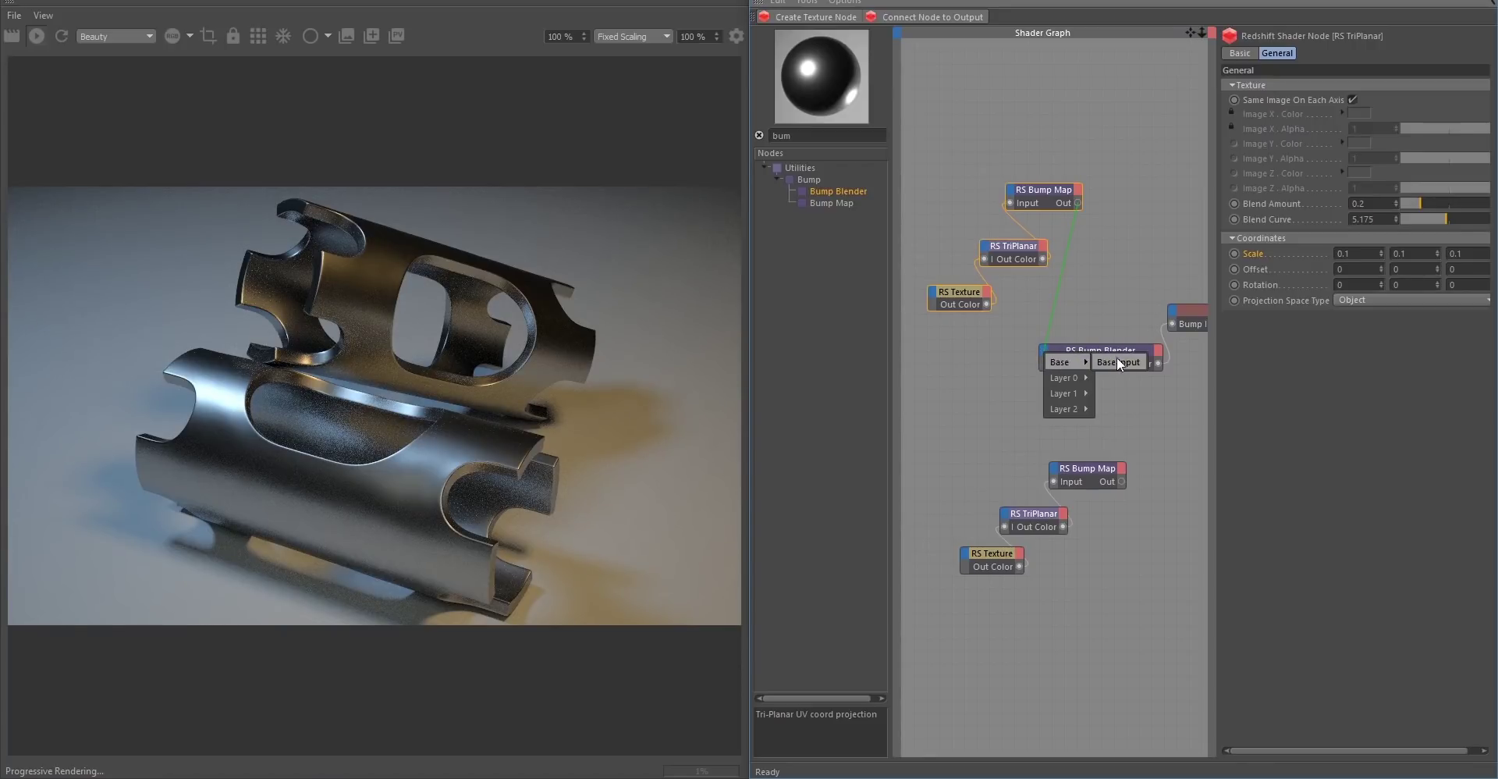
{"action": "left_click", "coordinate": [1130, 360]}
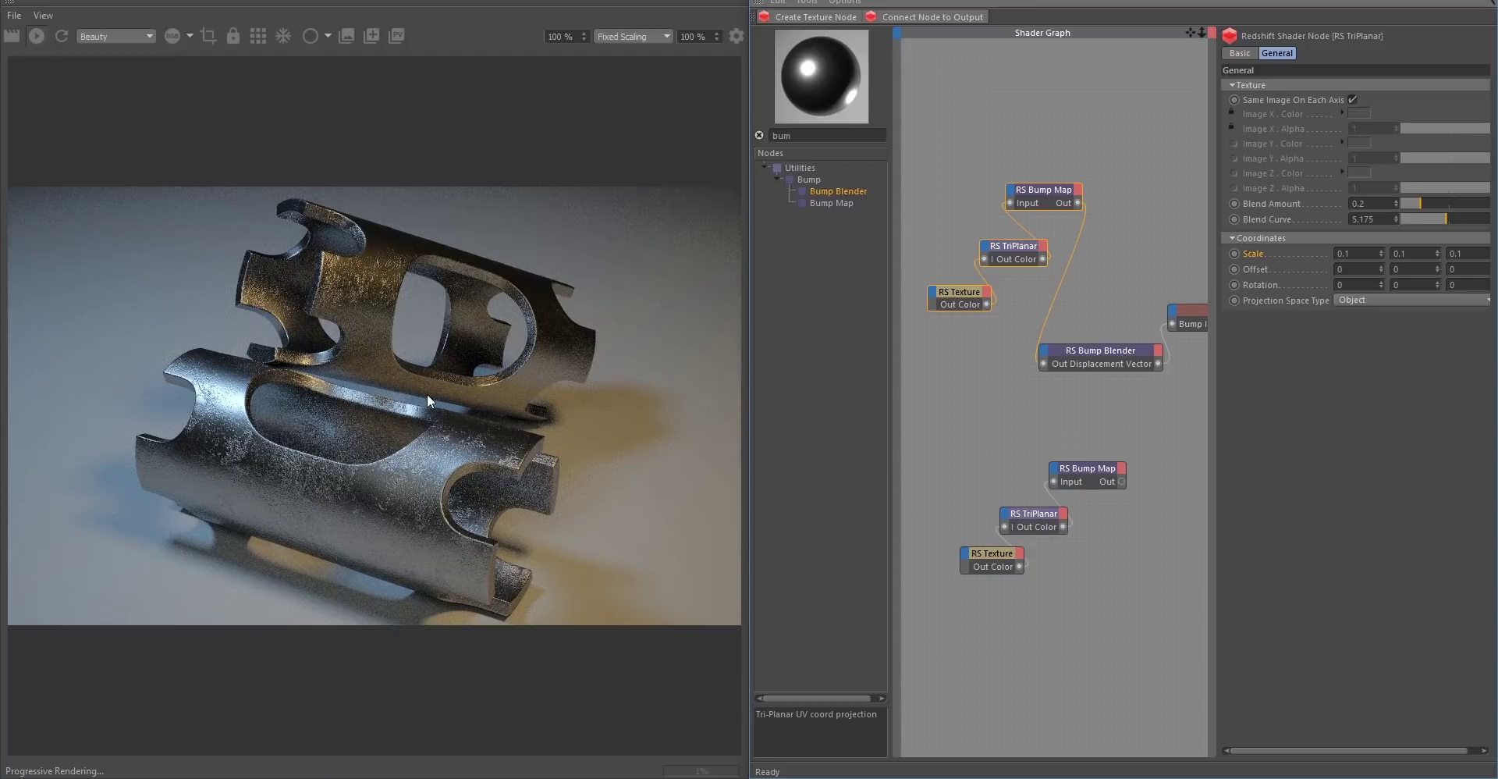
Reposition the second bump chain and connect its Bump Map output to the Bump Blender's Layer 0 Bump Input.
{"action": "left_click_drag", "start_coordinate": [941, 625], "coordinate": [1089, 458]}
{"action": "left_click_drag", "start_coordinate": [1087, 469], "coordinate": [1008, 468]}
{"action": "middle_click_drag", "start_coordinate": [977, 406], "coordinate": [1029, 410]}
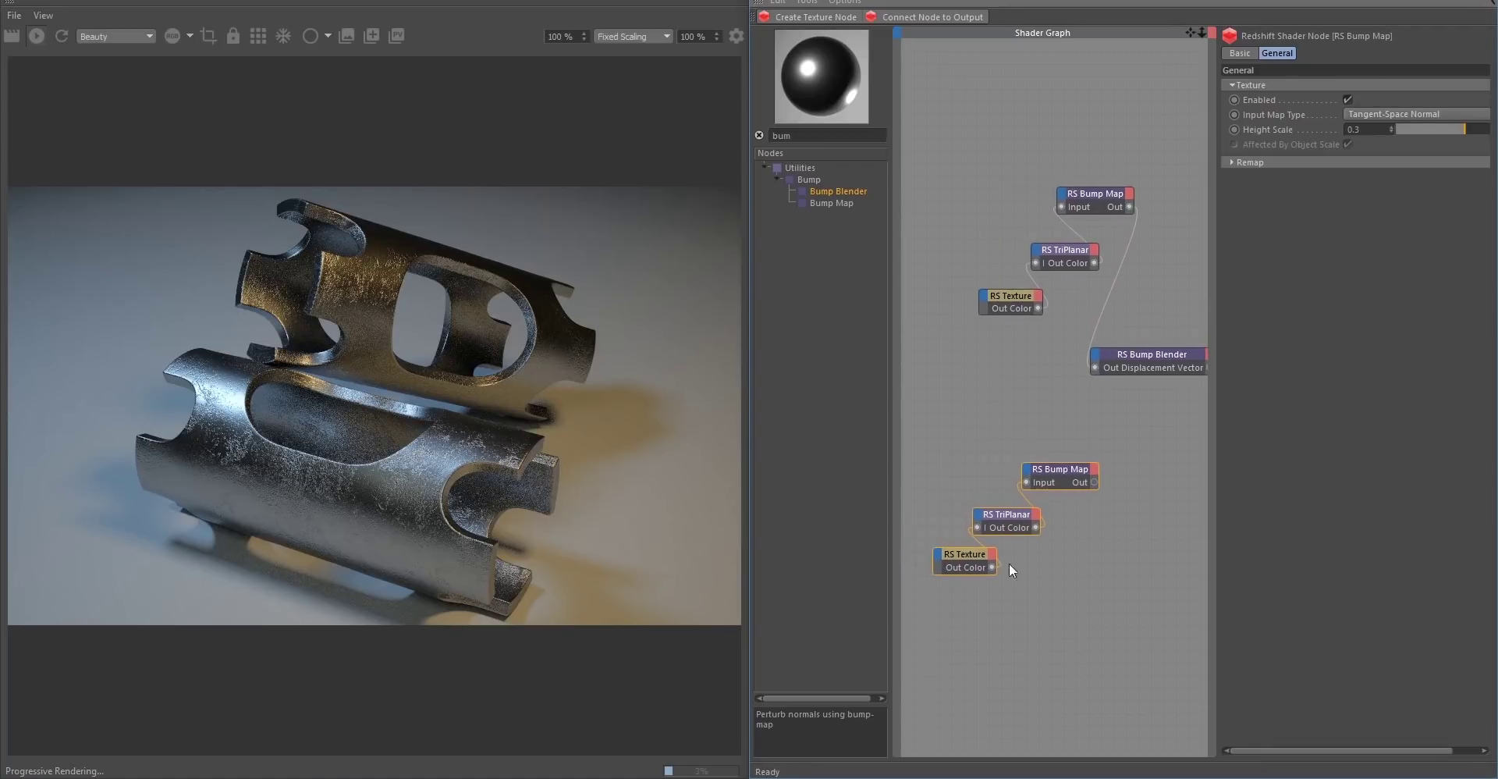
{"action": "left_click_drag", "start_coordinate": [1094, 482], "coordinate": [1159, 376]}
{"action": "left_click", "coordinate": [1157, 438]}
{"action": "middle_click_drag", "start_coordinate": [1157, 438], "coordinate": [1292, 489]}
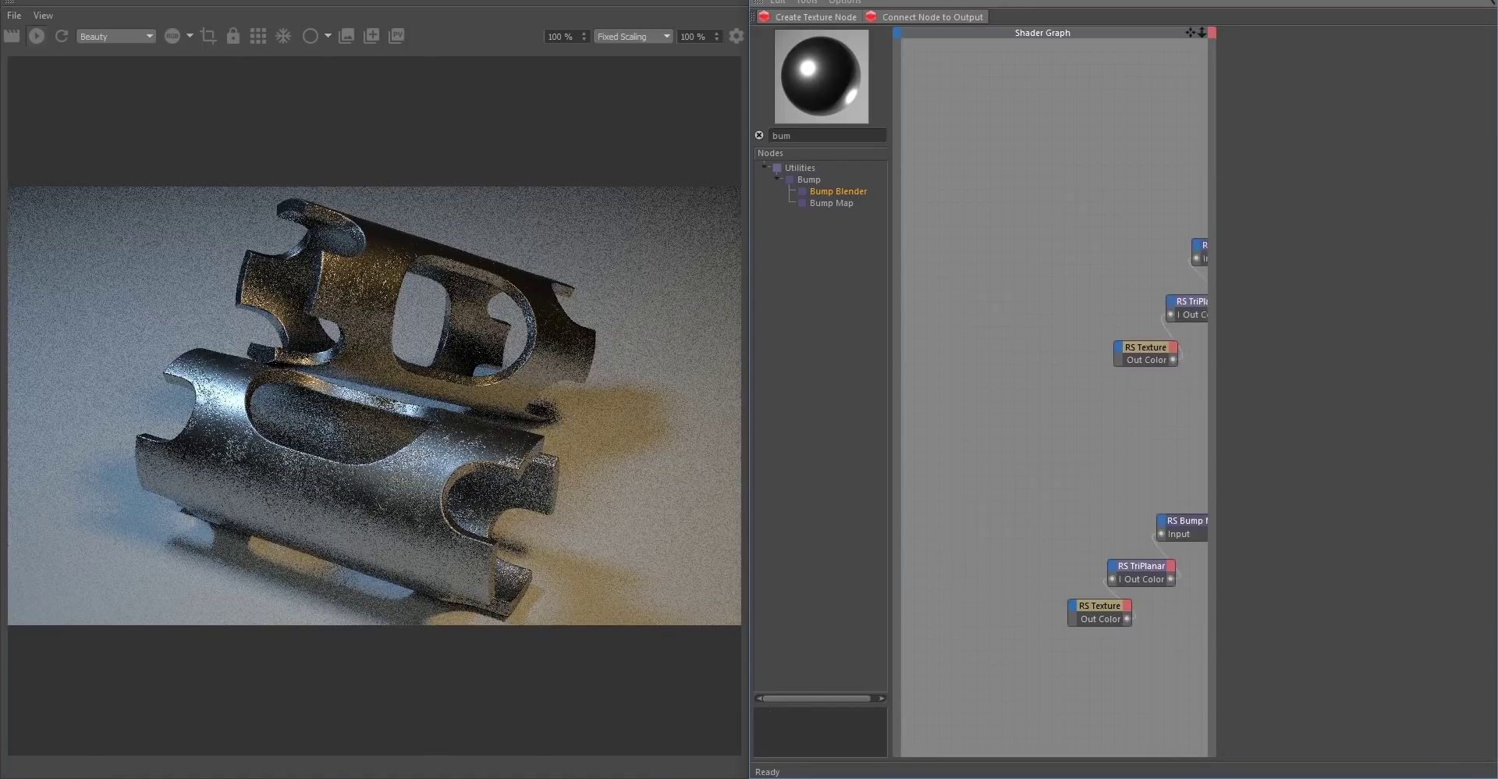
{"action": "middle_click_drag", "start_coordinate": [1424, 453], "coordinate": [1162, 442]}
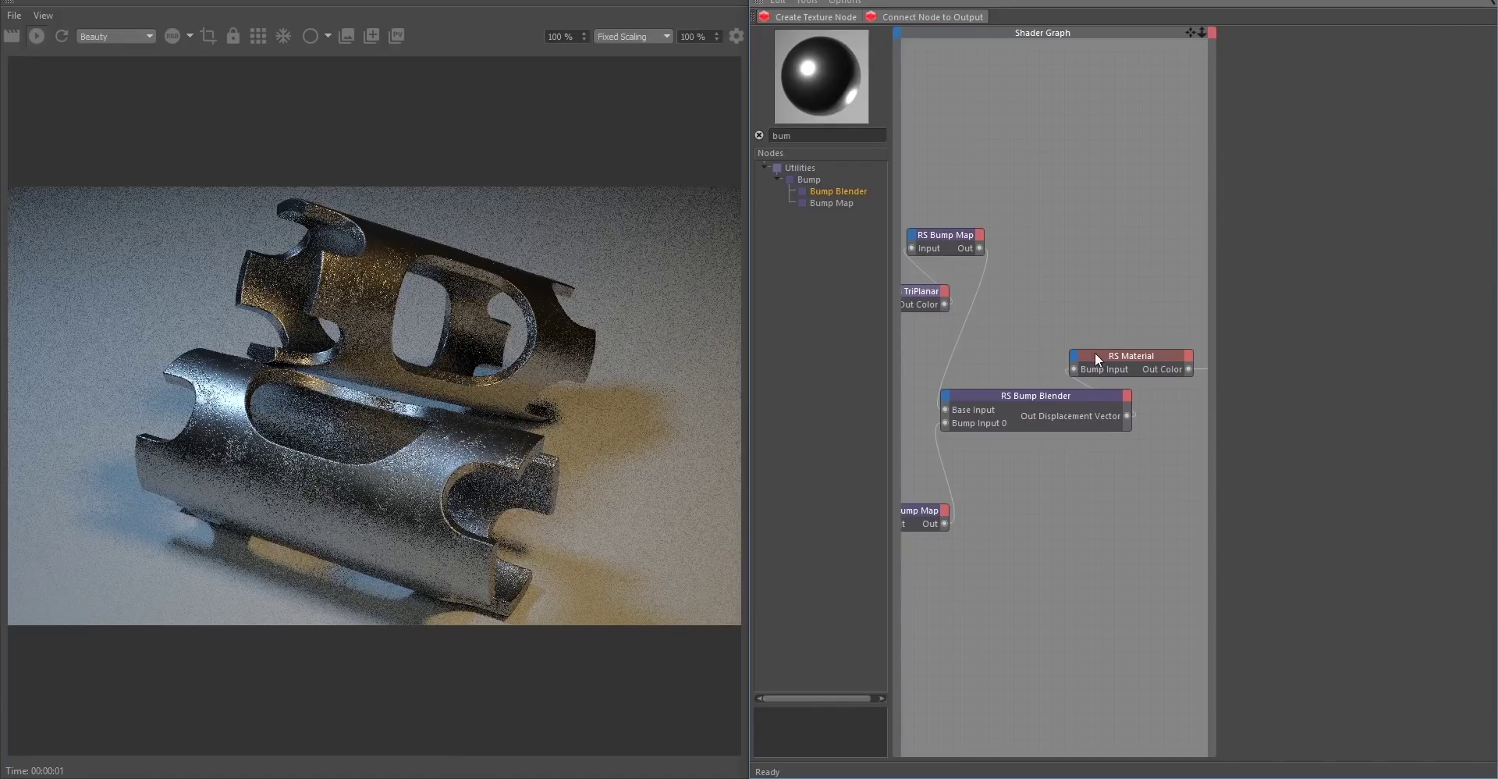
Rearrange the RS Material and Output nodes in line after the Bump Blender.
{"action": "left_click_drag", "start_coordinate": [1095, 353], "coordinate": [1163, 378]}
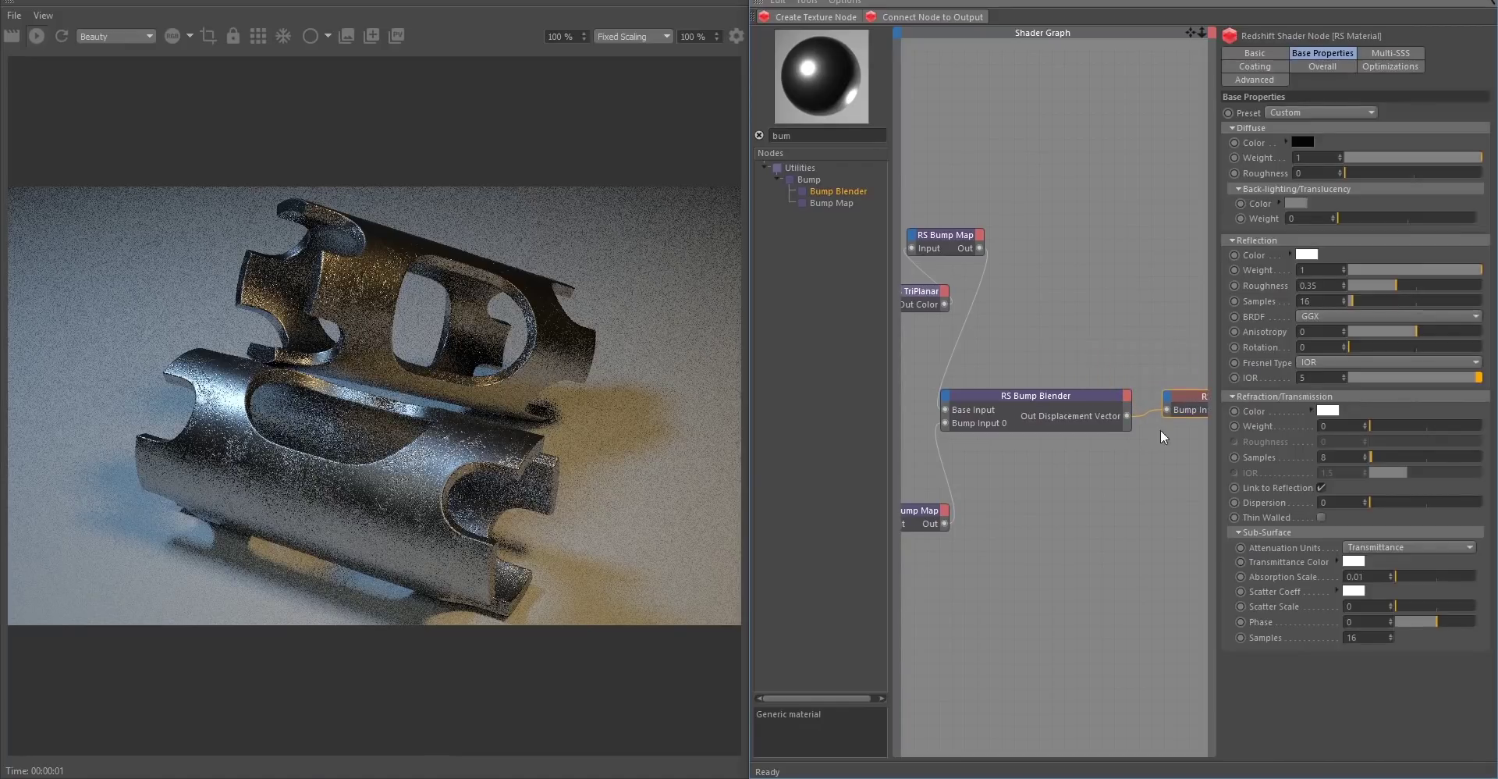
{"action": "middle_click_drag", "start_coordinate": [1160, 420], "coordinate": [1002, 413]}
{"action": "left_click", "coordinate": [1123, 368]}
{"action": "left_click_drag", "start_coordinate": [1123, 369], "coordinate": [1177, 394]}
{"action": "middle_click_drag", "start_coordinate": [975, 437], "coordinate": [1205, 414]}
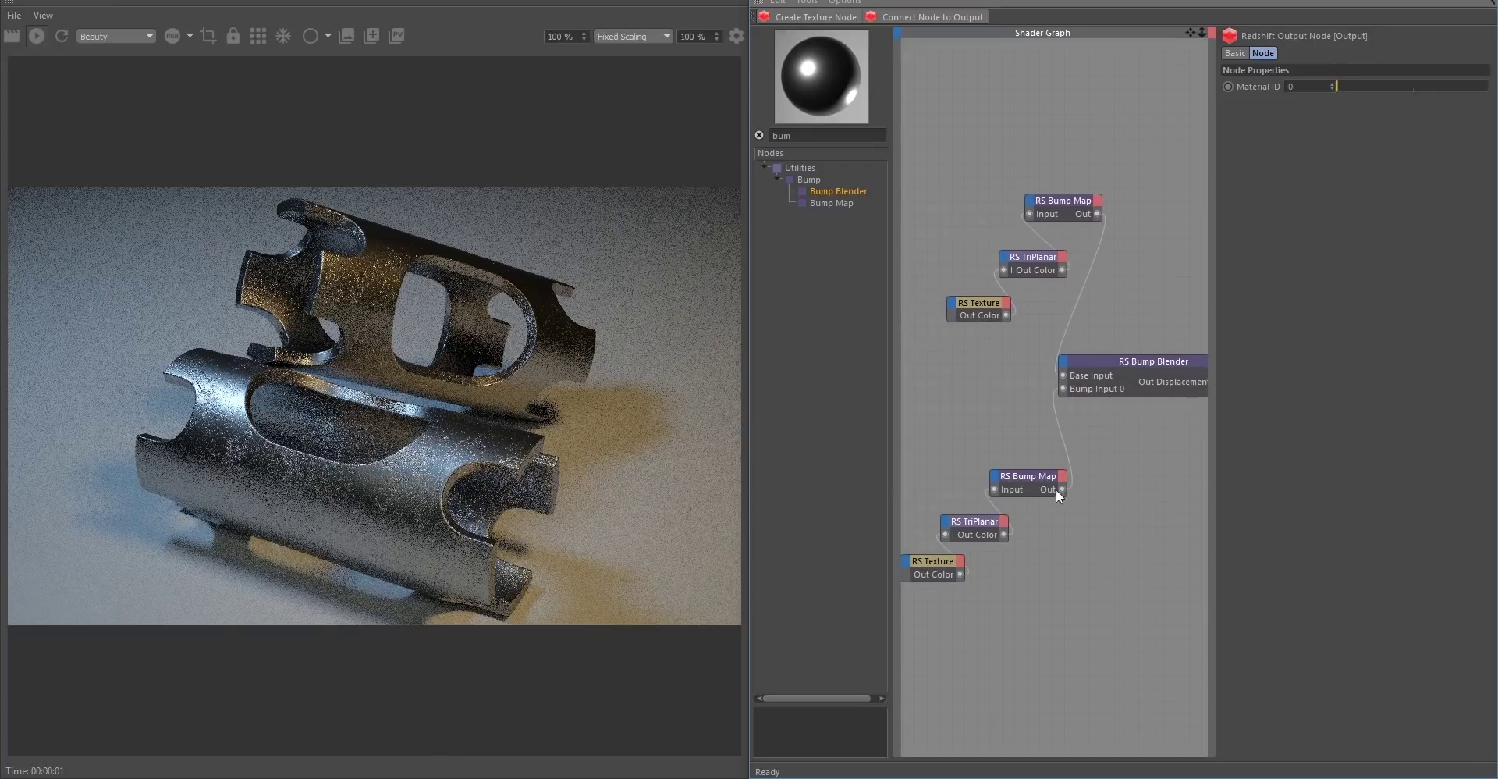
Set the Bump Blender's Layer 0 Blend Weight to 1.
{"action": "left_click_drag", "start_coordinate": [1063, 389], "coordinate": [1045, 517]}
{"action": "left_click_drag", "start_coordinate": [1100, 430], "coordinate": [1062, 391]}
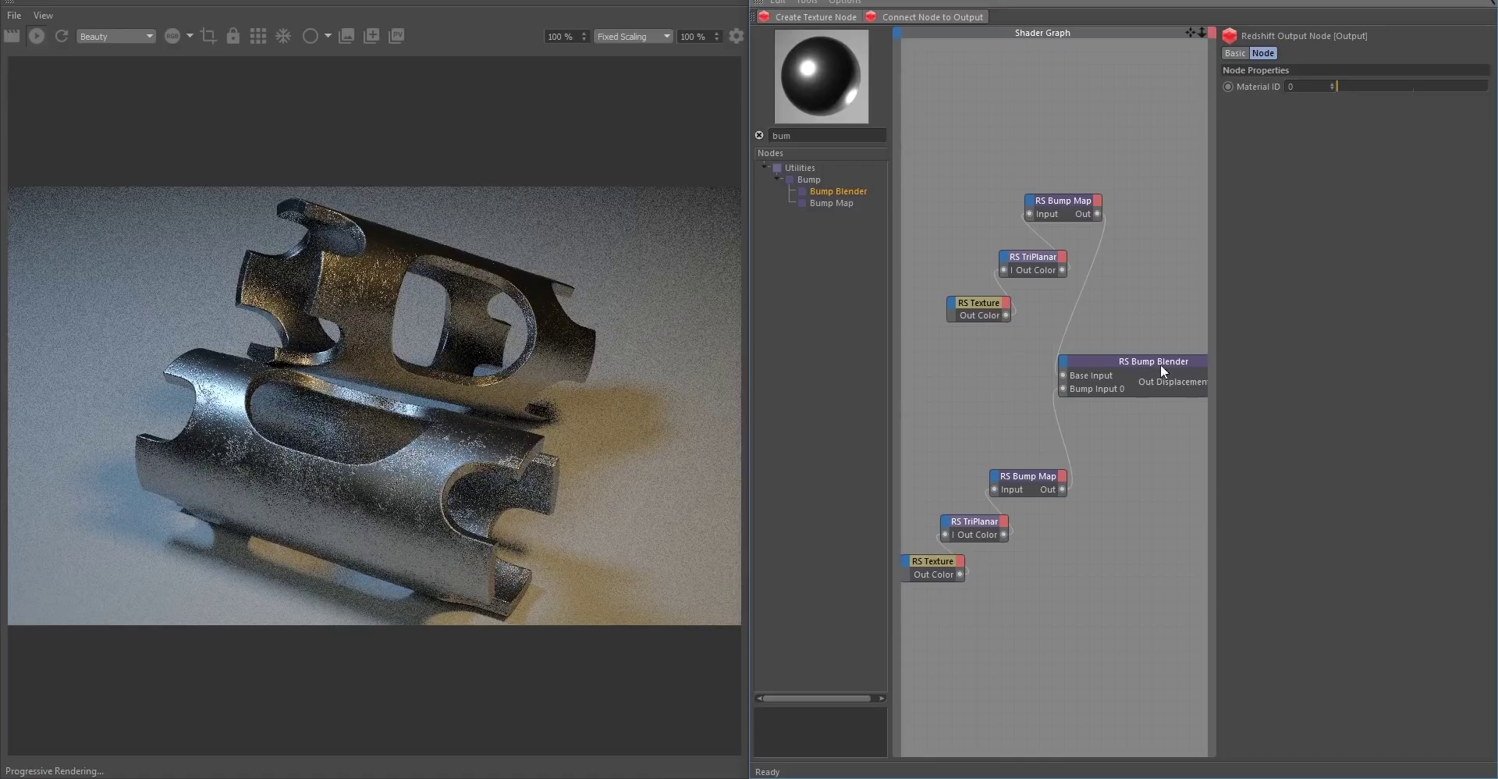
{"action": "left_click", "coordinate": [1126, 364]}
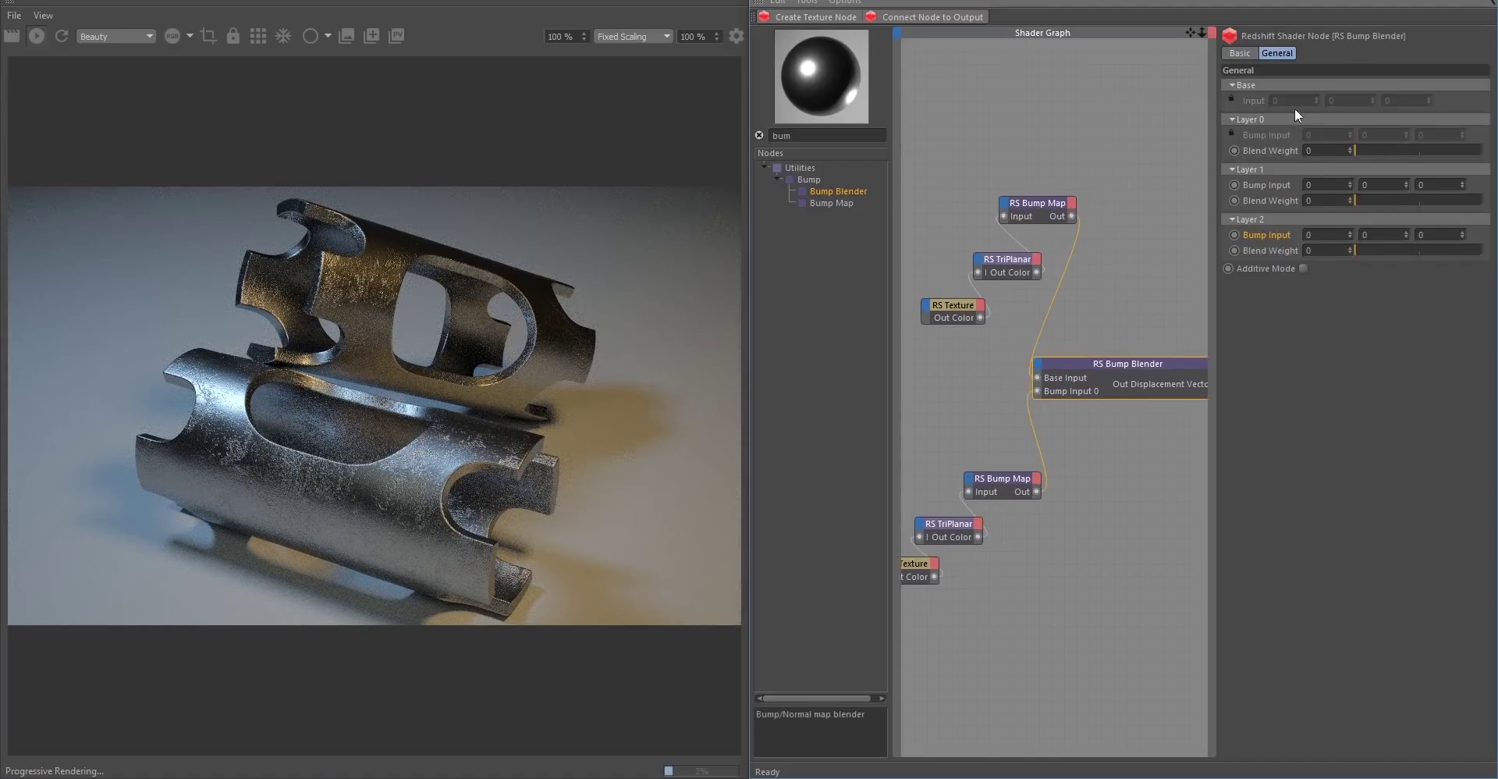
{"action": "type", "text": "1"}
{"action": "key", "text": "Return"}
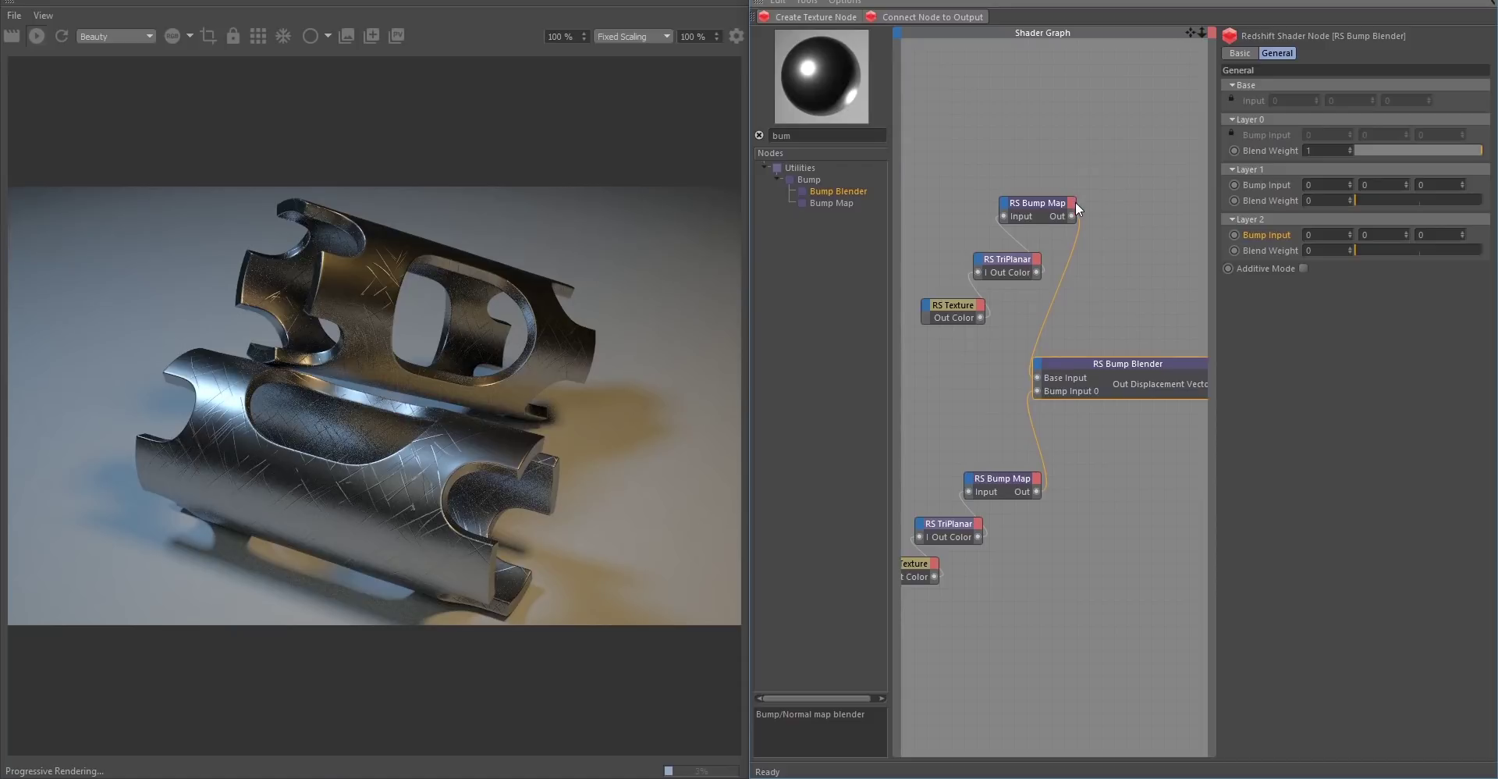
Set the Bump Blender's Layer 0 Blend Weight to 0.5.
{"action": "middle_click_drag", "start_coordinate": [1078, 276], "coordinate": [1089, 273]}
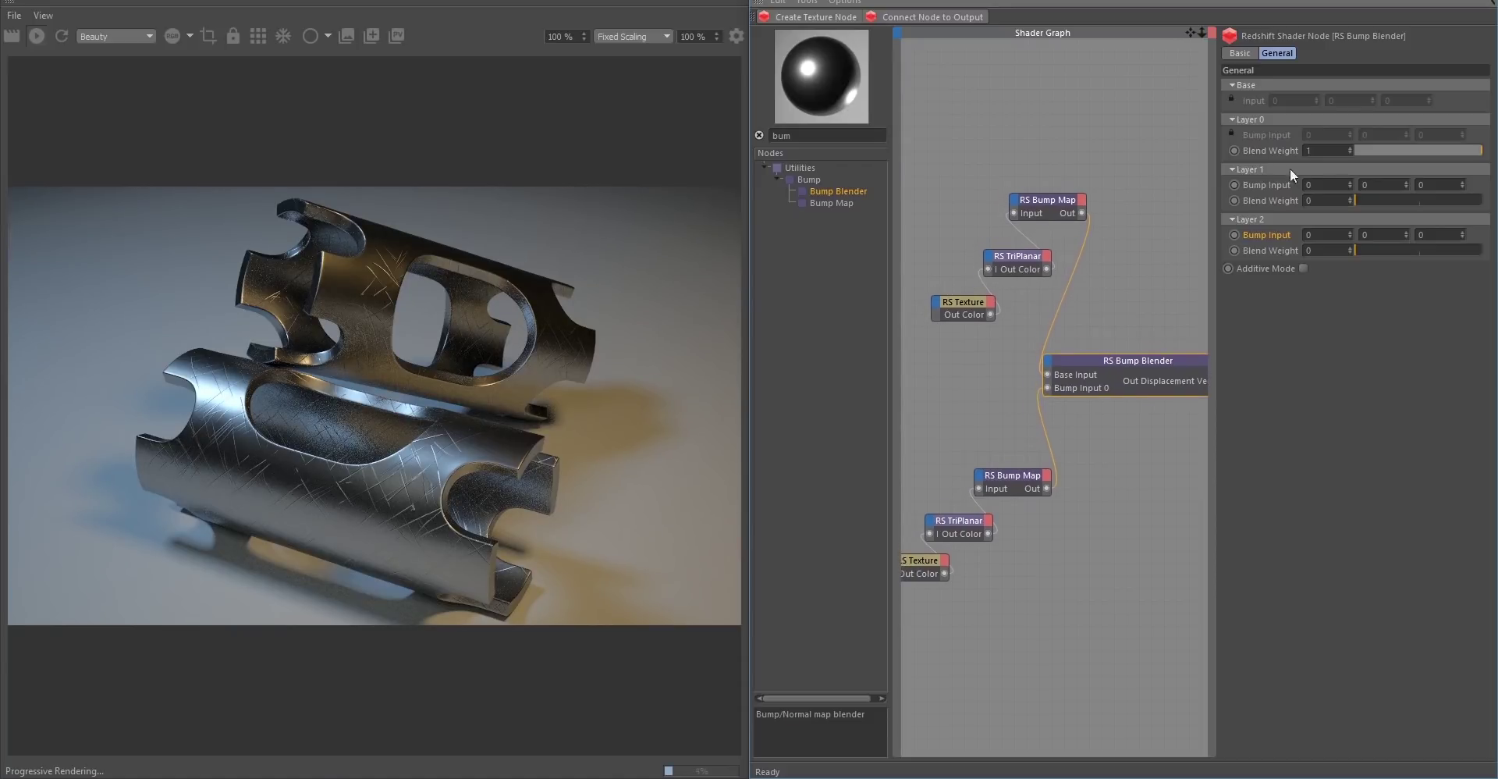
{"action": "left_click", "coordinate": [1326, 150]}
{"action": "type", "text": "0.5"}
{"action": "key", "text": "Return"}
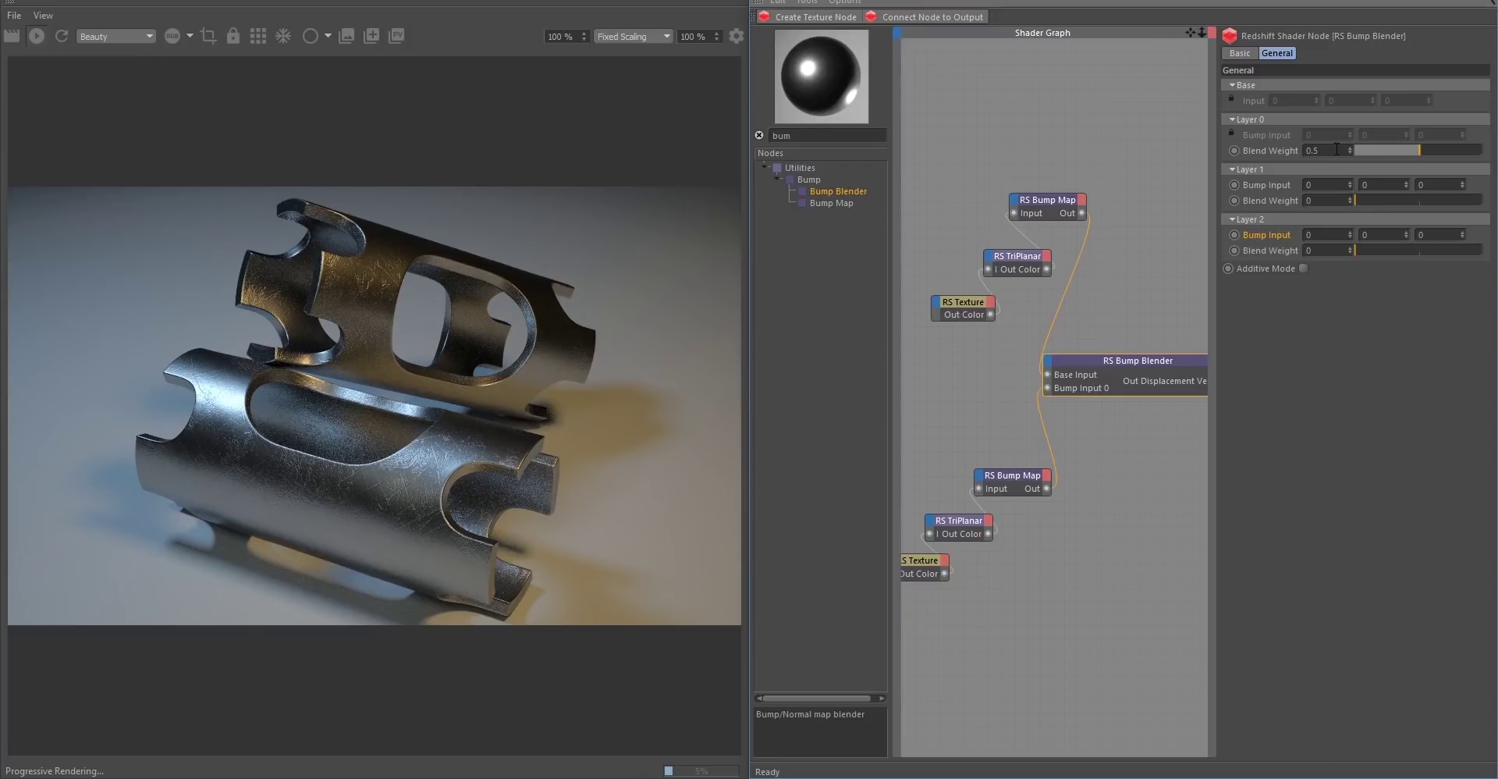
Set the Layer 0 Blend Weight back to 1 and enable Additive Mode on the Bump Blender.
{"action": "left_click_drag", "start_coordinate": [1337, 149], "coordinate": [1287, 149]}
{"action": "type", "text": "1"}
{"action": "key", "text": "Return"}
{"action": "left_click", "coordinate": [1304, 269]}
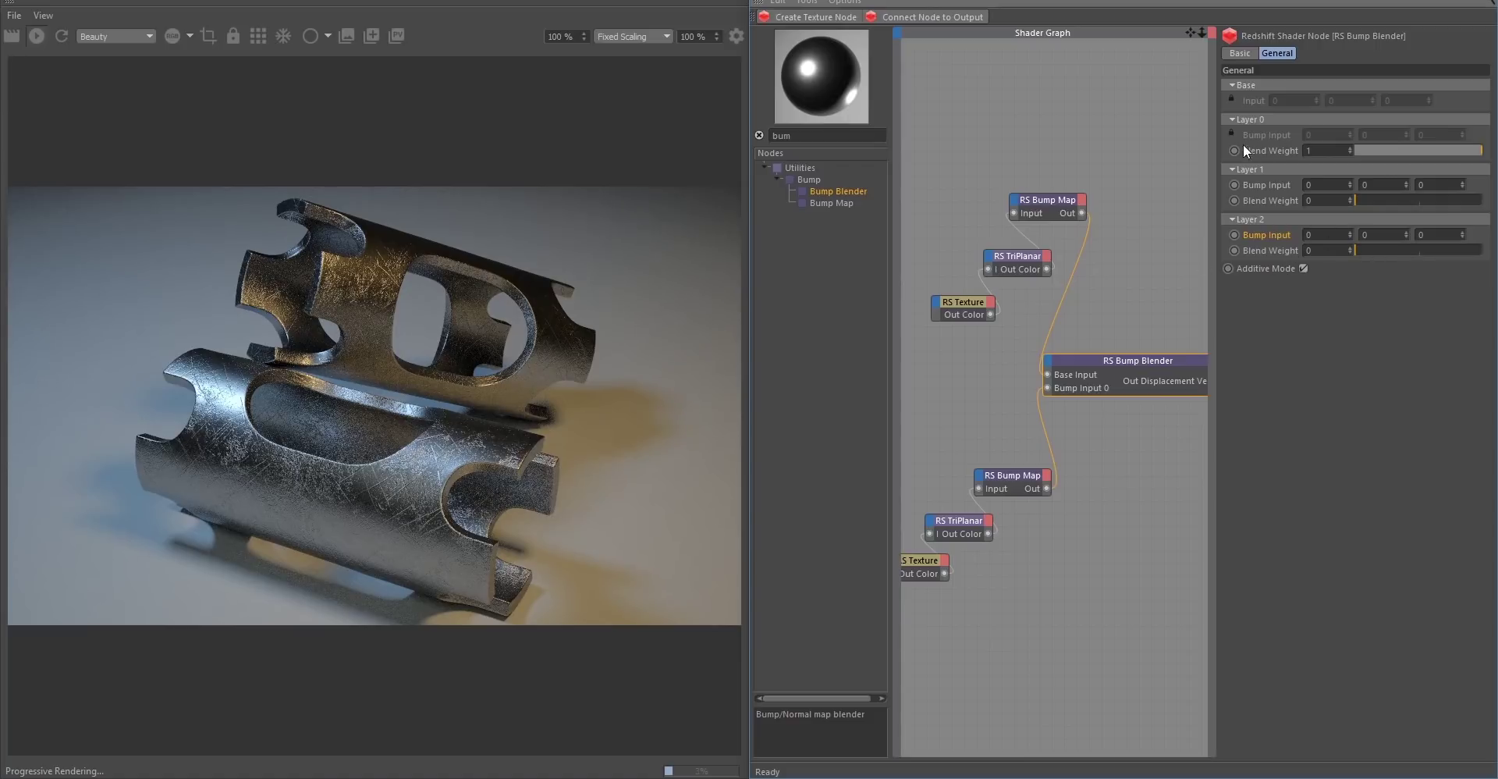
Try a Layer 0 Blend Weight of 0.65 on the additive Bump Blender.
{"action": "left_click", "coordinate": [1327, 151]}
{"action": "type", "text": ".65"}
{"action": "key", "text": "Return"}
{"action": "middle_click_drag", "start_coordinate": [1129, 428], "coordinate": [1125, 438]}
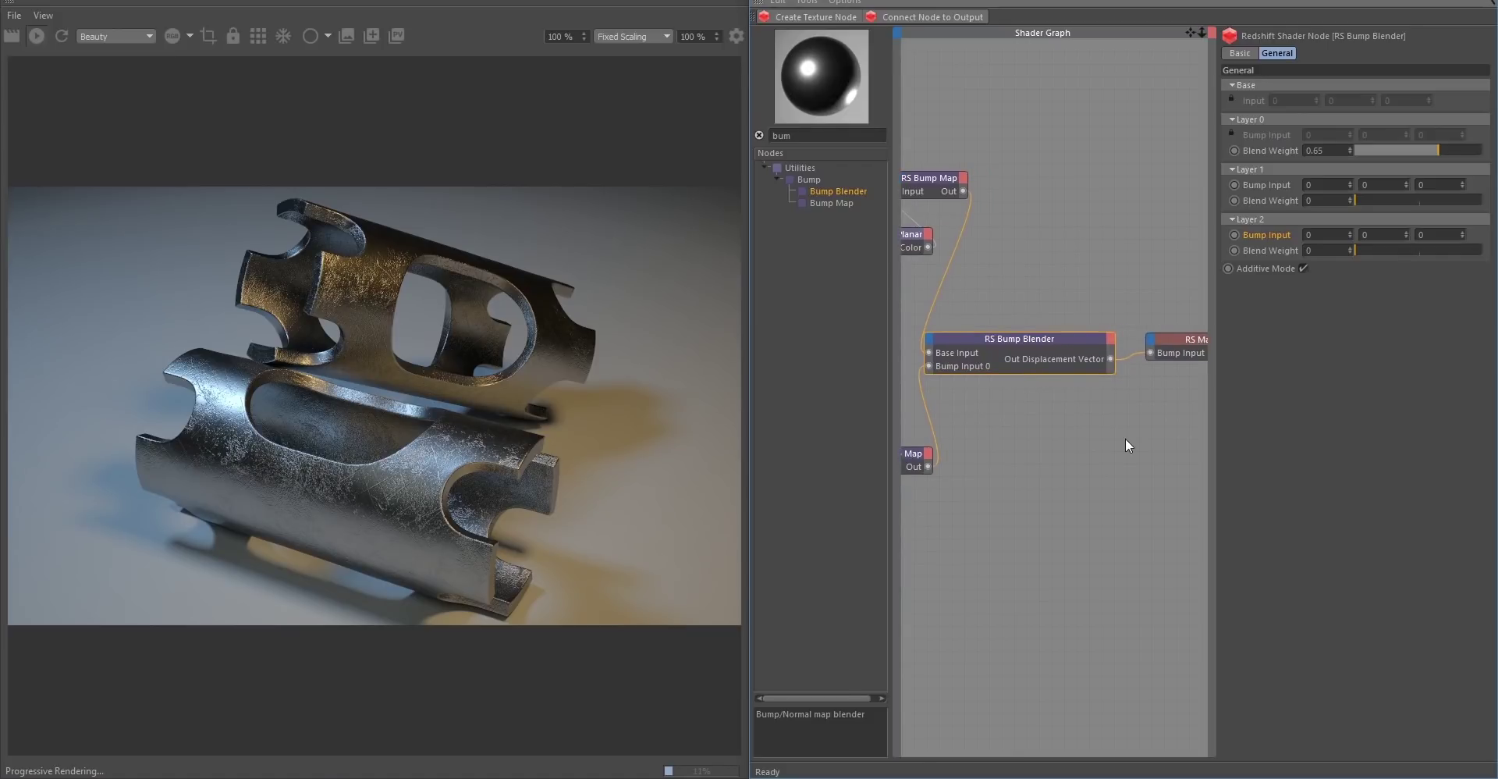
Add a second Bump Blender below the RS Material and feed the first blender's output into its Base Input.
{"action": "left_click_drag", "start_coordinate": [826, 189], "coordinate": [1139, 428]}
{"action": "middle_click_drag", "start_coordinate": [1139, 429], "coordinate": [1099, 406]}
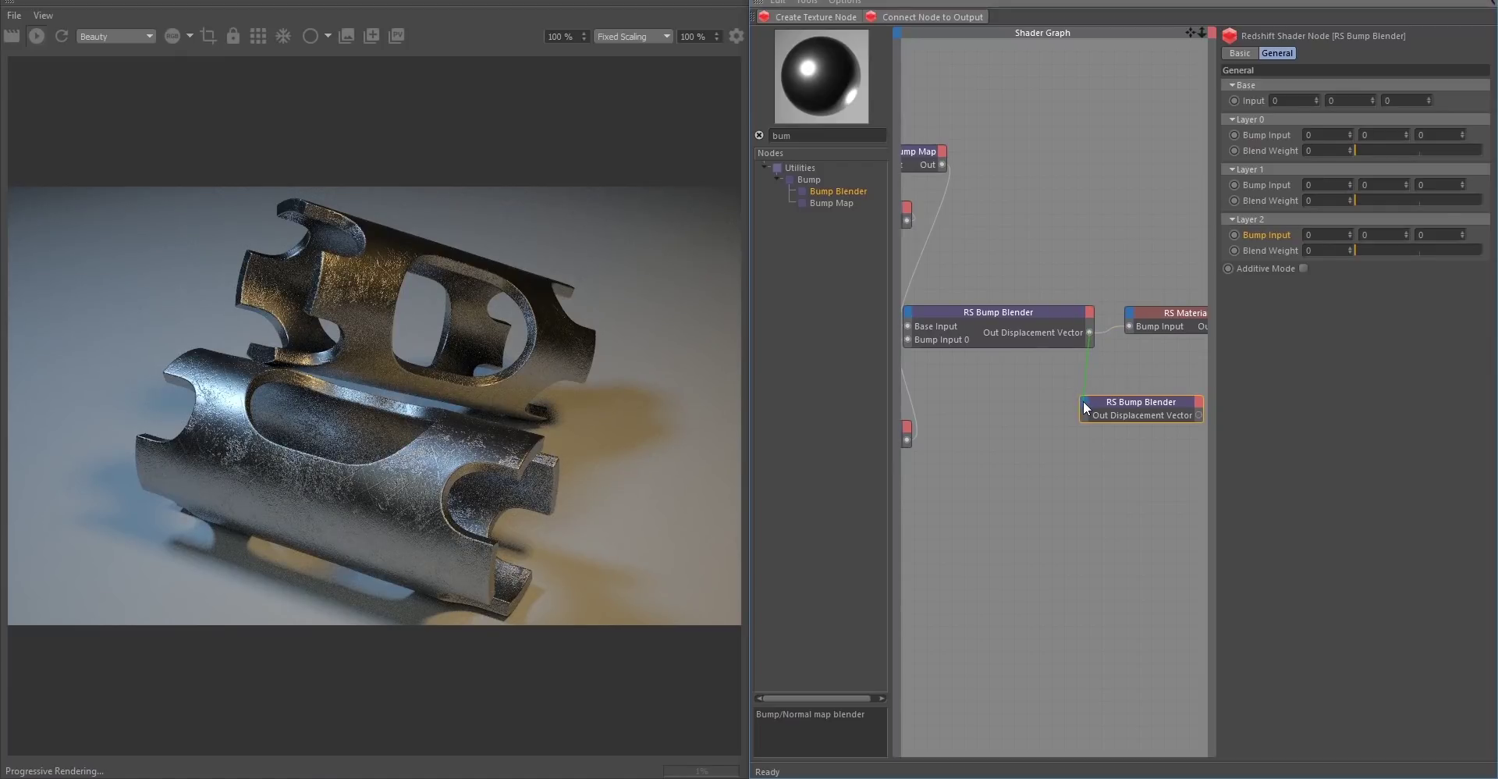
{"action": "left_click_drag", "start_coordinate": [1083, 405], "coordinate": [1083, 404]}
{"action": "left_click", "coordinate": [1155, 412]}
{"action": "scroll", "coordinate": [1105, 473], "scroll_direction": "down", "scroll_amount": 2}
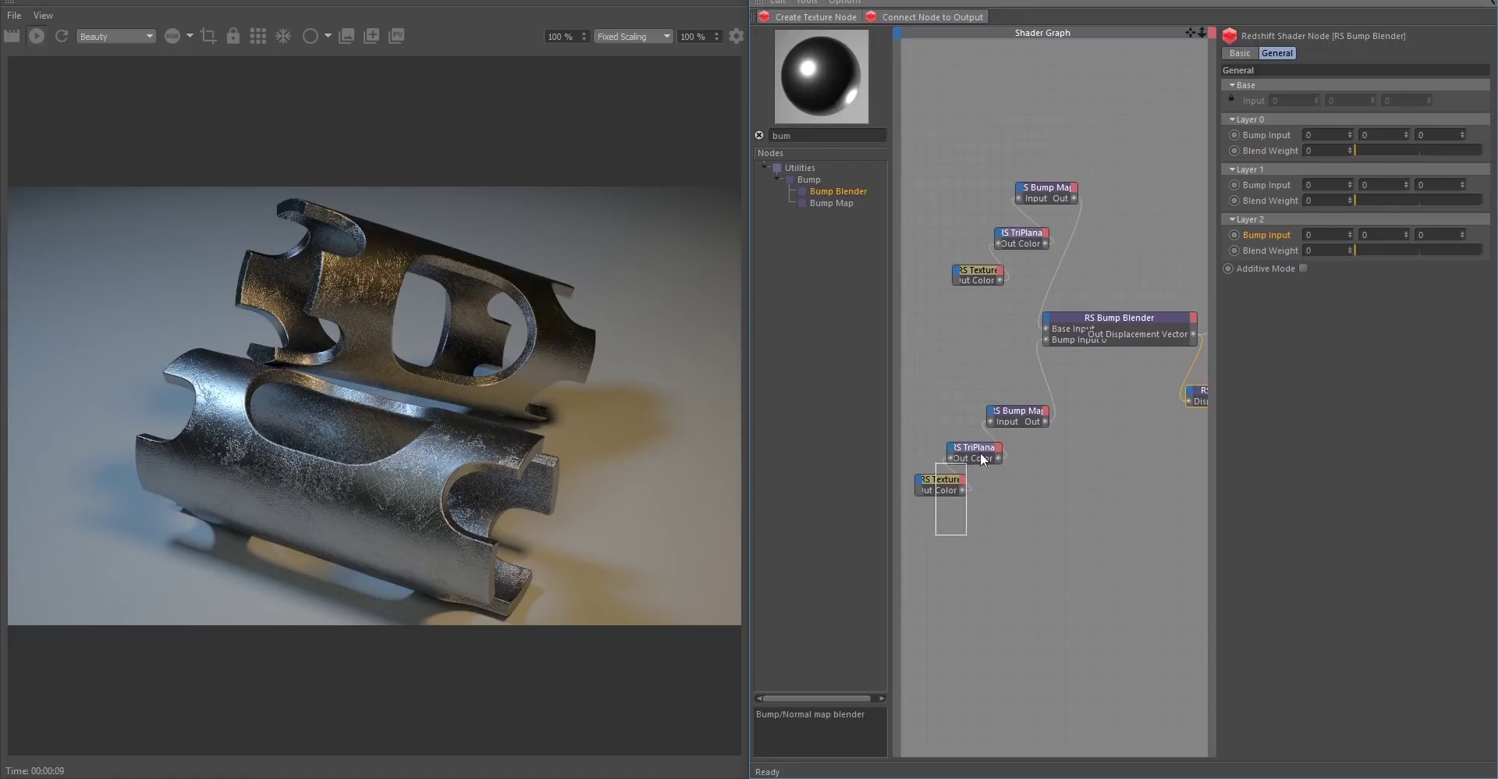
Duplicate the second Bump Map with its TriPlanar and Texture nodes.
{"action": "left_click_drag", "start_coordinate": [960, 466], "coordinate": [1033, 407]}
{"action": "key", "text": "ctrl+c"}
{"action": "key", "text": "ctrl+v"}
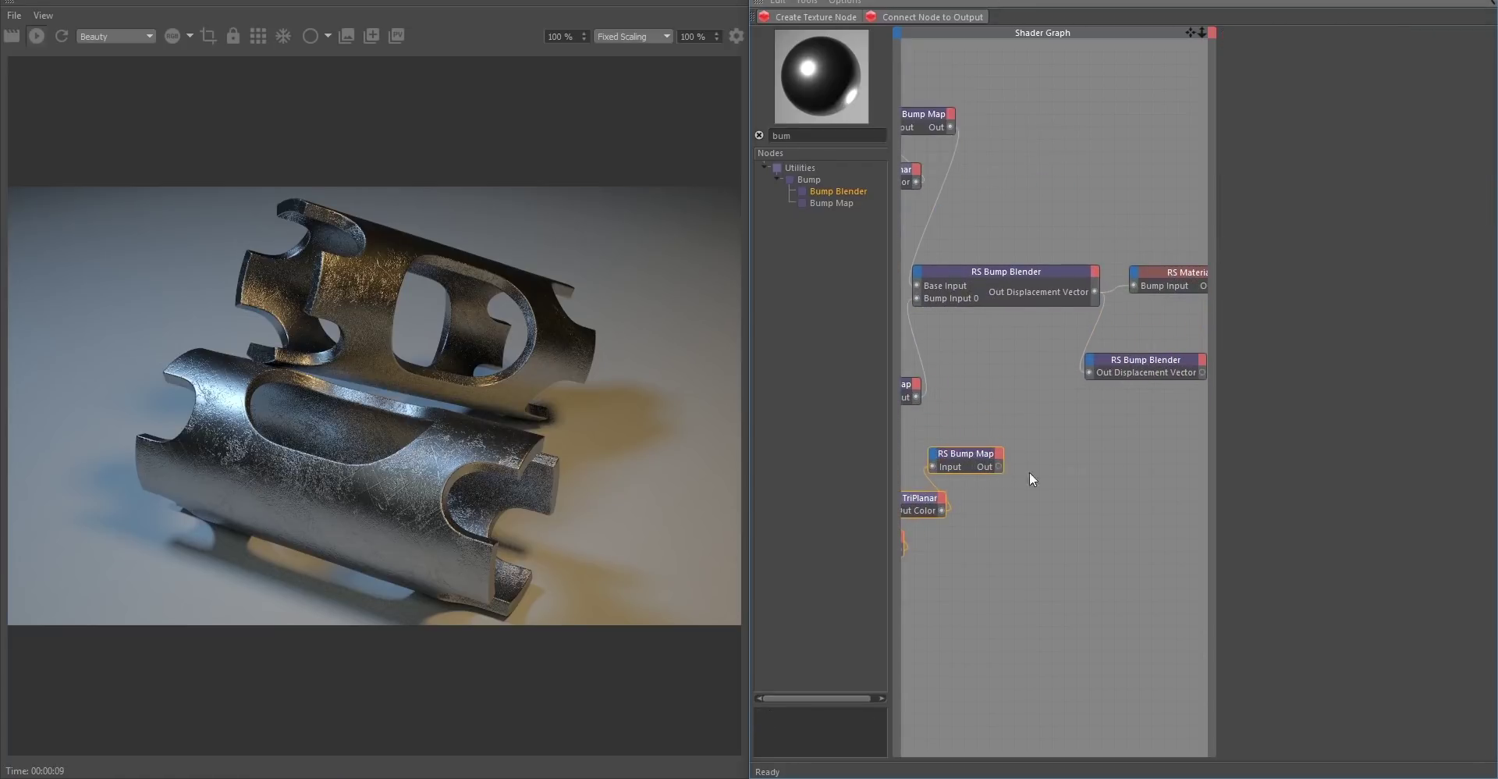
{"action": "scroll", "coordinate": [1014, 465], "scroll_direction": "up", "scroll_amount": 2}
{"action": "middle_click_drag", "start_coordinate": [1156, 427], "coordinate": [1095, 432]}
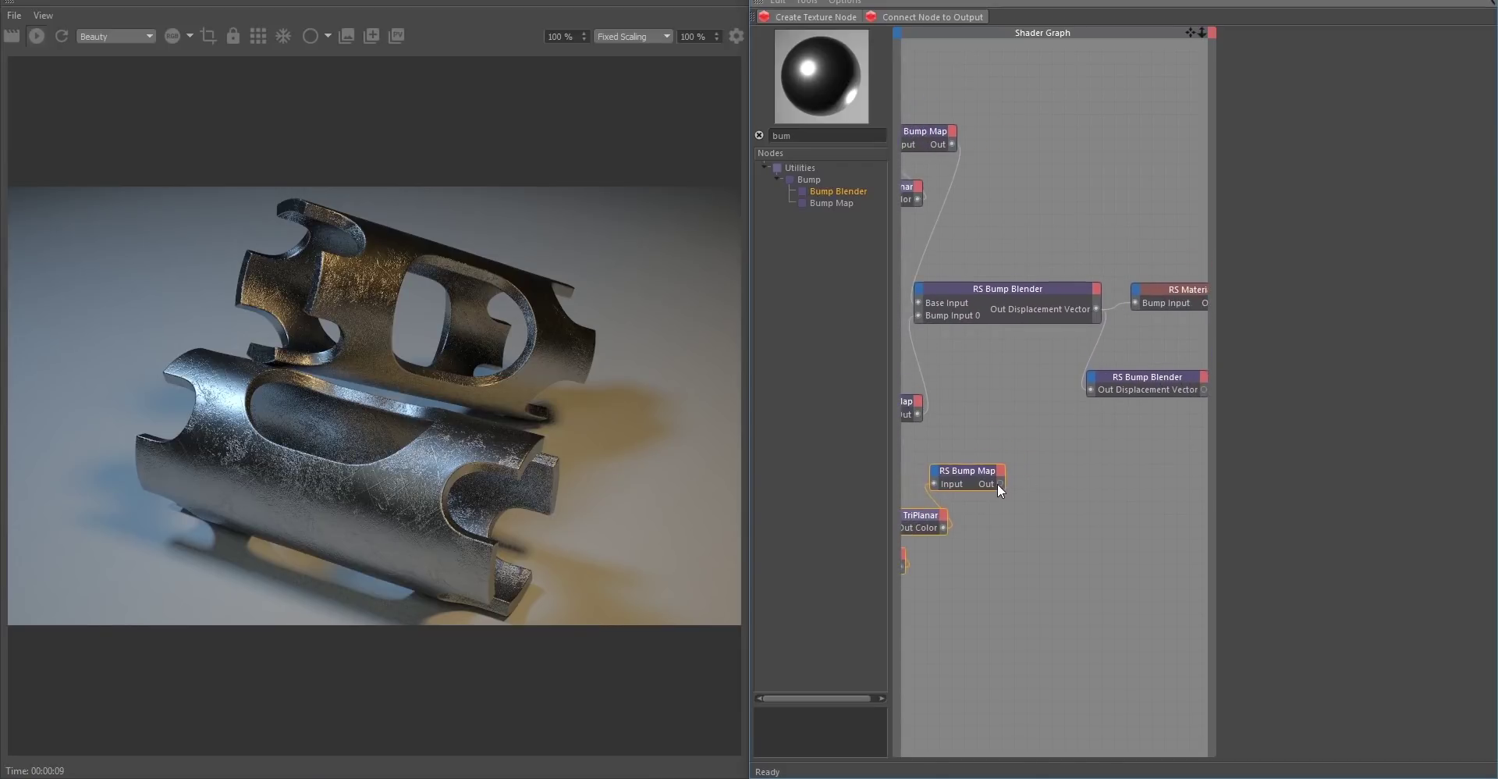
Connect the duplicated Bump Map to the second Bump Blender's Bump Input 0 and that blender's output to the RS Material's Bump Input.
{"action": "left_click_drag", "start_coordinate": [1000, 483], "coordinate": [1093, 383]}
{"action": "mouse_move", "coordinate": [1126, 401]}
{"action": "left_click", "coordinate": [1187, 401]}
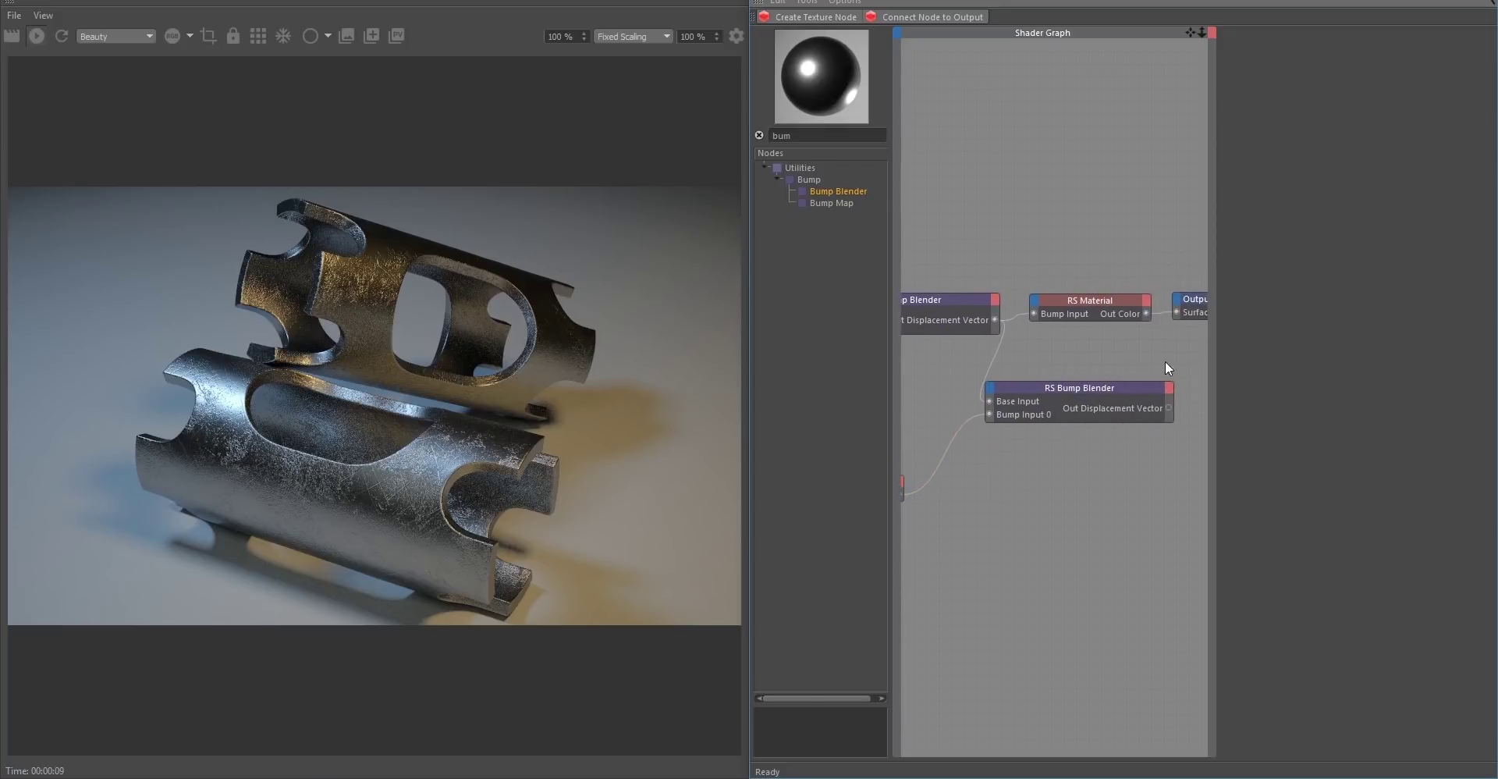
{"action": "left_click_drag", "start_coordinate": [1169, 408], "coordinate": [1034, 313]}
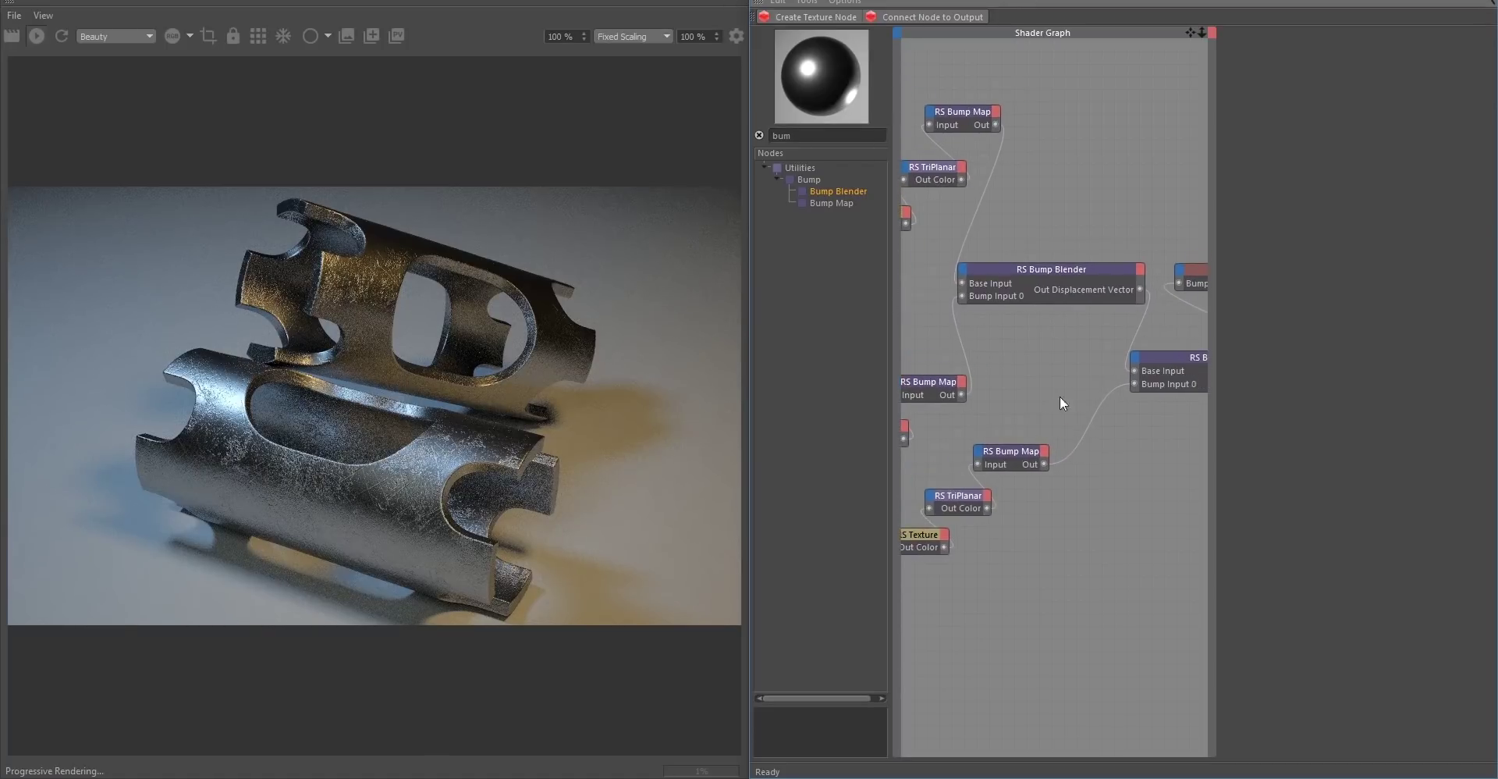
Delete the second Bump Blender and the duplicated bump chain, and reconnect the first Bump Blender to the RS Material.
{"action": "left_click", "coordinate": [1160, 377]}
{"action": "key", "text": "Delete"}
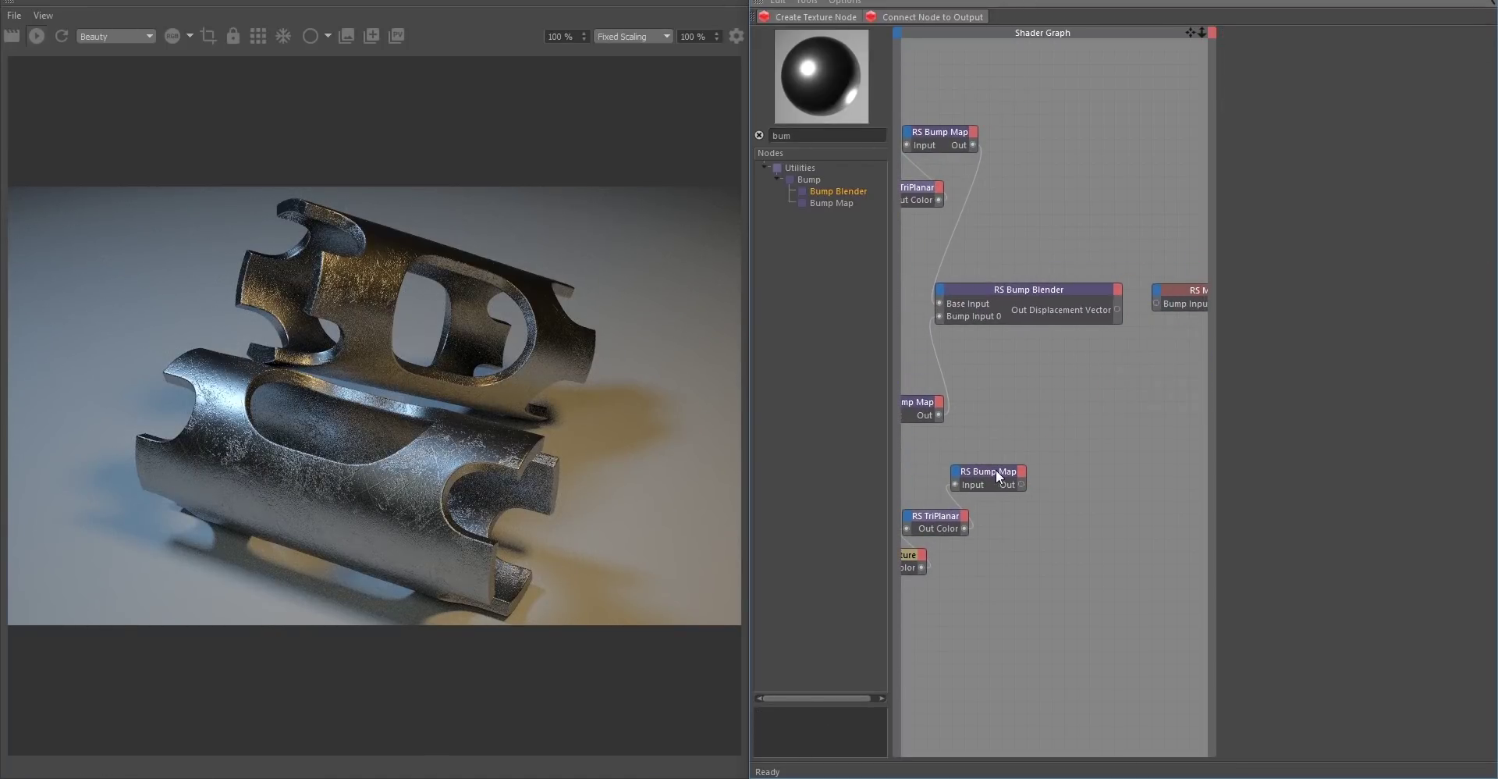
{"action": "left_click", "coordinate": [996, 470]}
{"action": "key", "text": "Delete"}
{"action": "left_click", "coordinate": [939, 519]}
{"action": "key", "text": "Delete"}
{"action": "left_click", "coordinate": [919, 555]}
{"action": "key", "text": "Delete"}
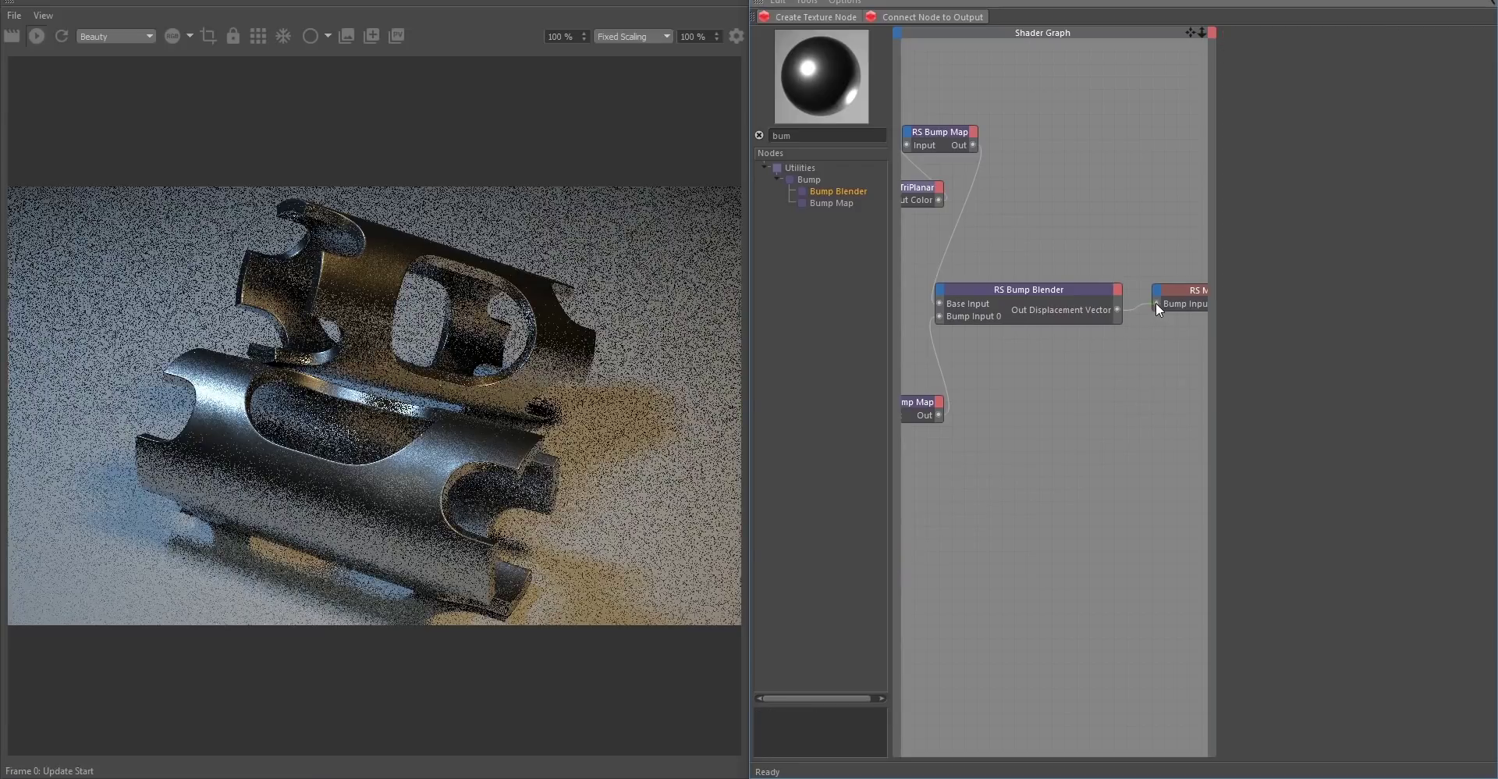
Inspect the blended bump in bucket rendering, hide the snapshot strip and return to progressive rendering.
{"action": "left_click", "coordinate": [251, 35]}
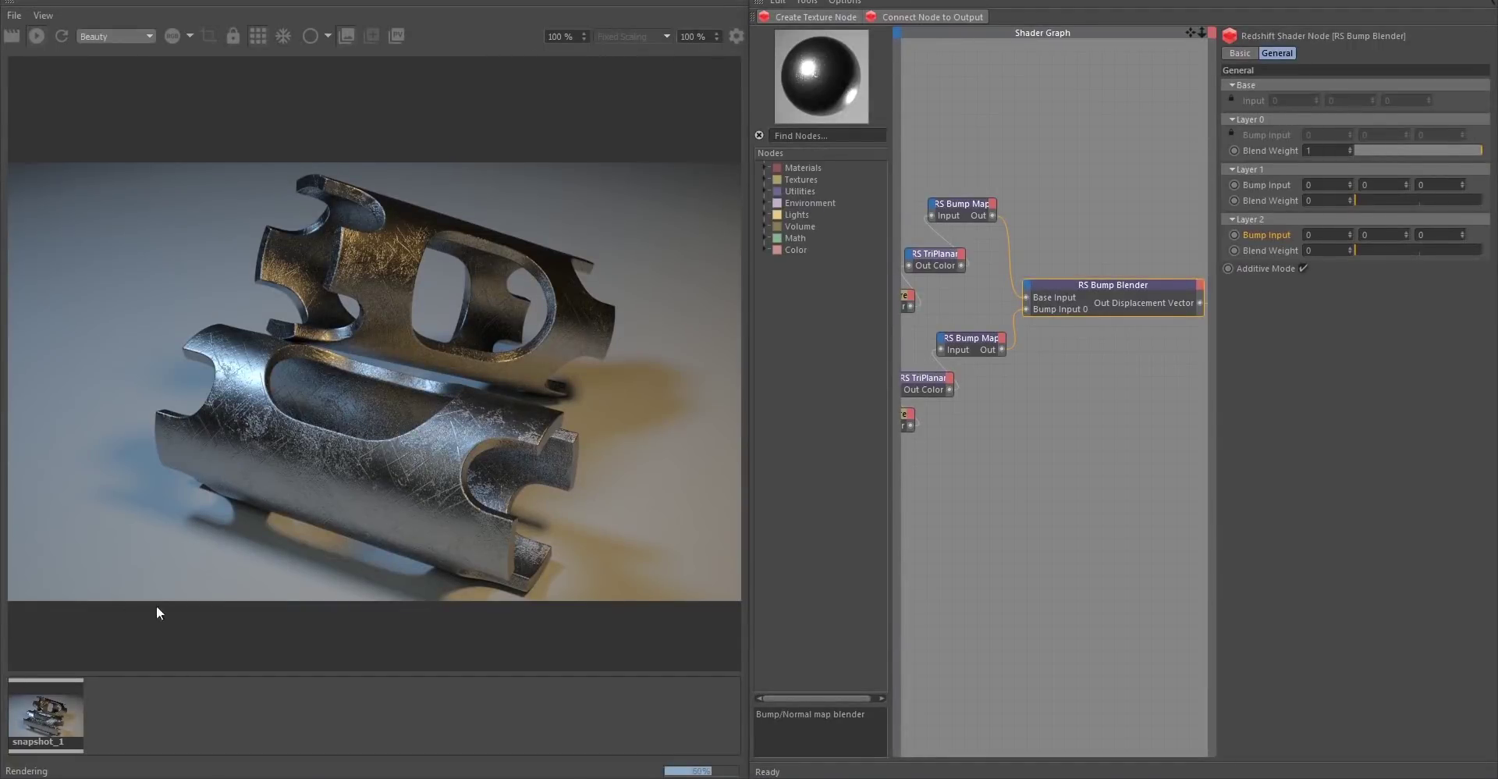
{"action": "middle_click_drag", "start_coordinate": [934, 531], "coordinate": [983, 524]}
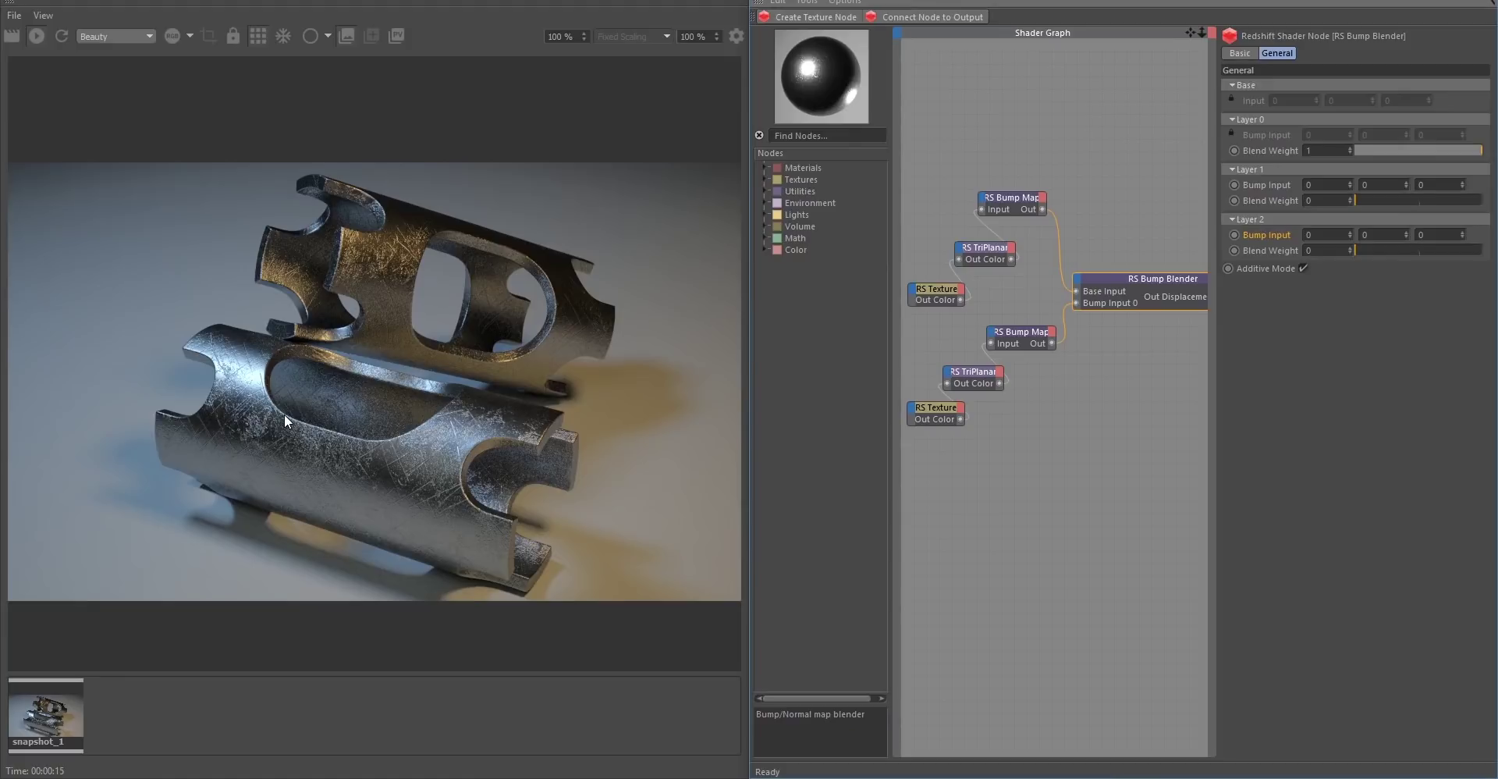
{"action": "left_click", "coordinate": [346, 39]}
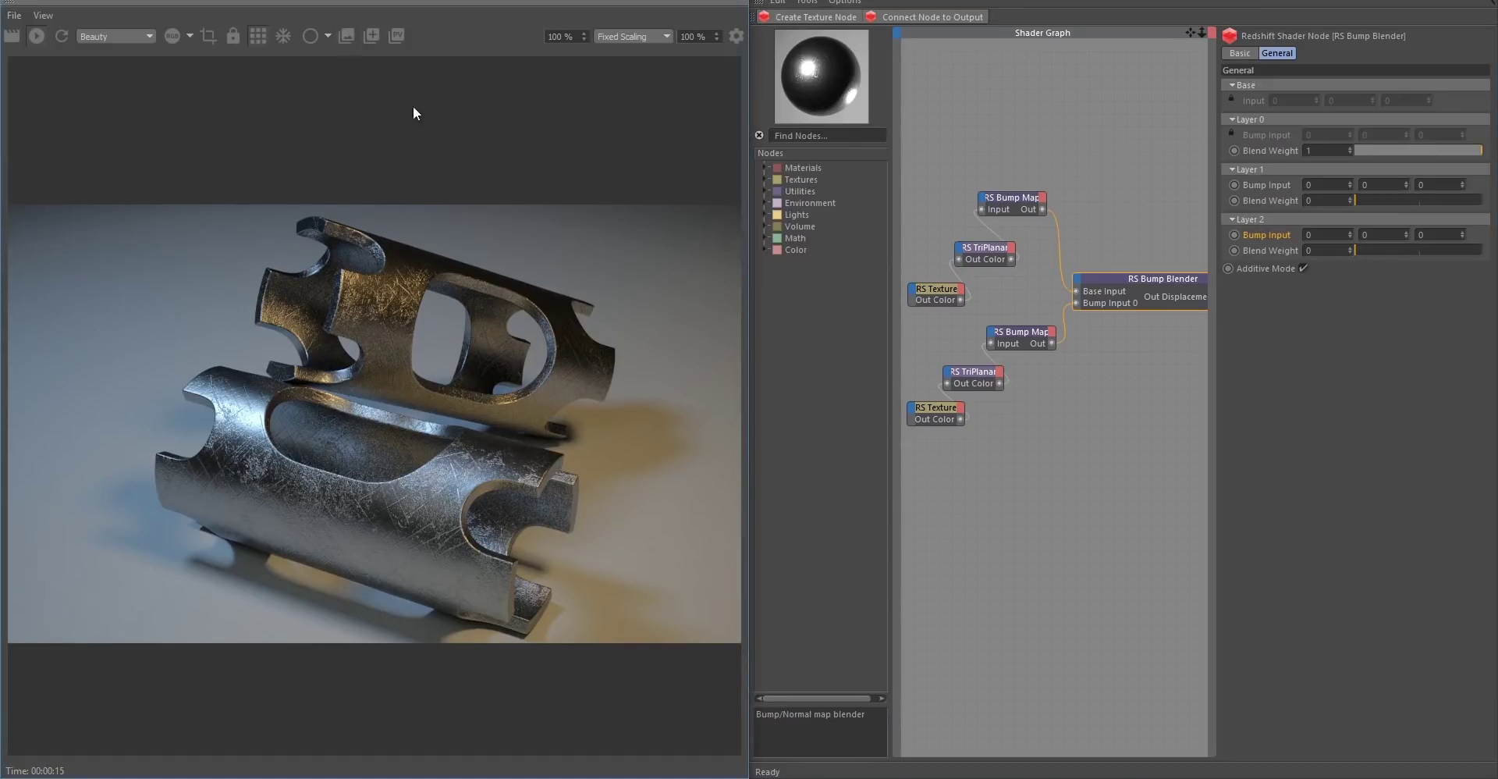
{"action": "left_click", "coordinate": [257, 36]}
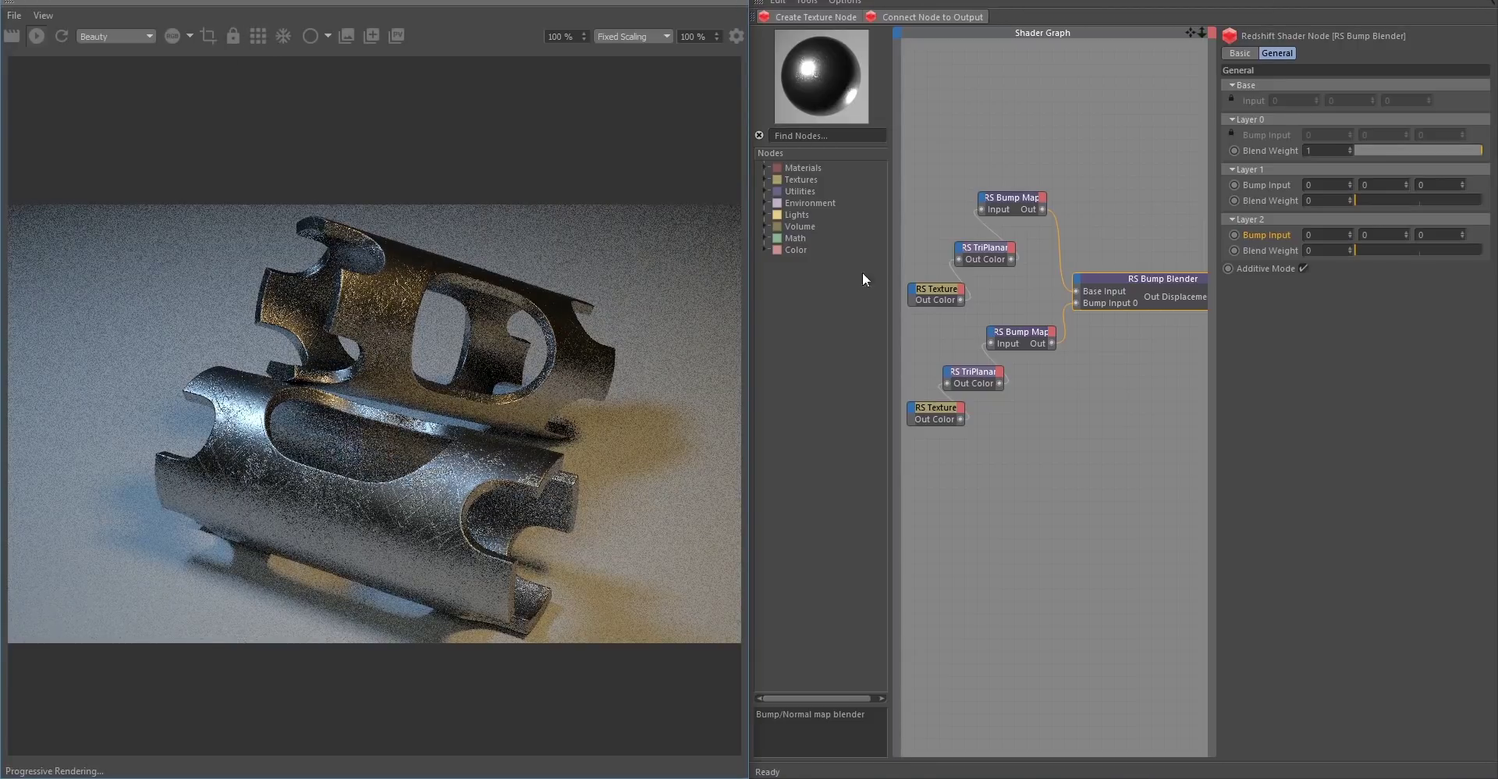
Add a Noise node below the second bump chain and connect it directly to the material output for preview.
{"action": "left_click", "coordinate": [832, 136]}
{"action": "type", "text": "n"}
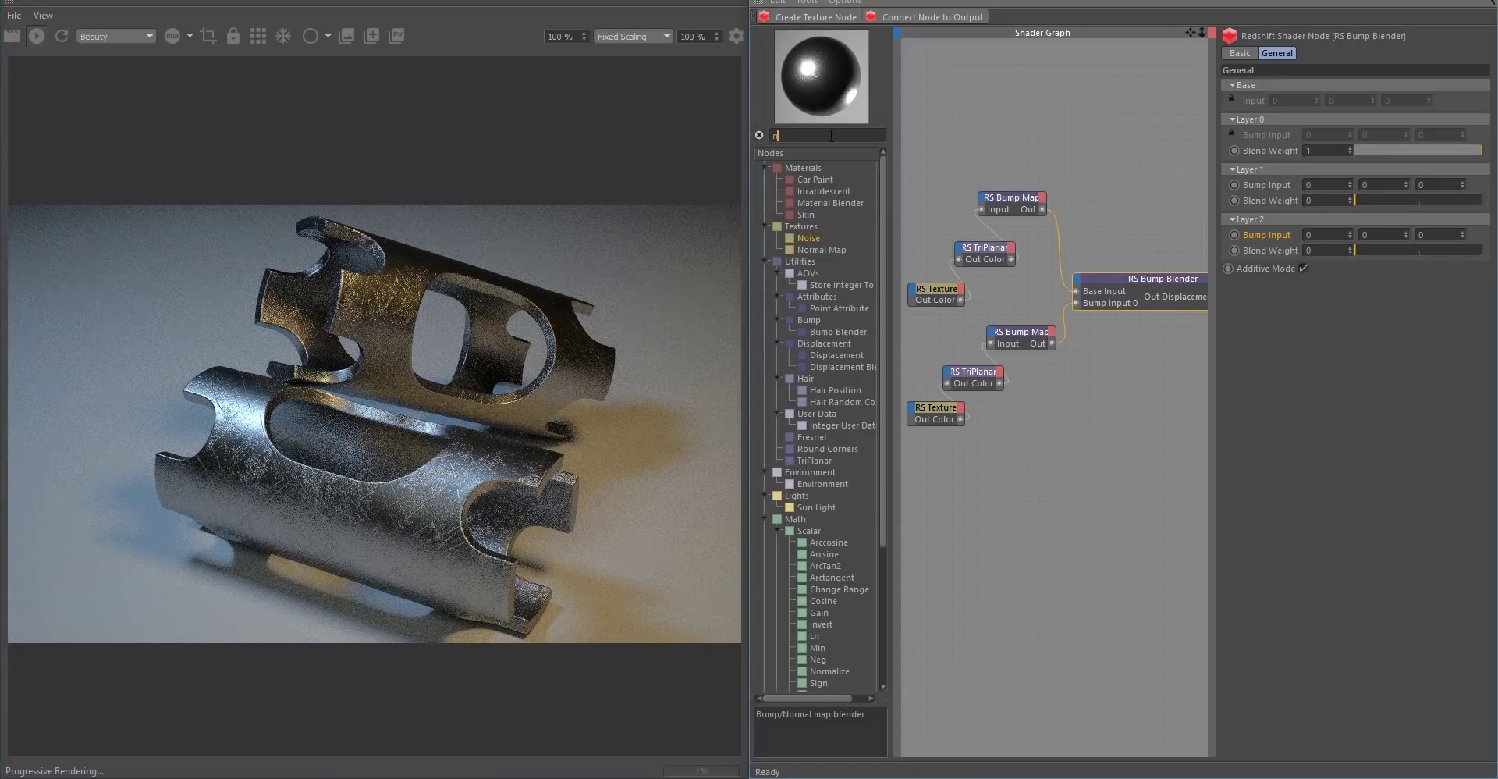
{"action": "type", "text": "oise"}
{"action": "left_click_drag", "start_coordinate": [800, 179], "coordinate": [972, 475]}
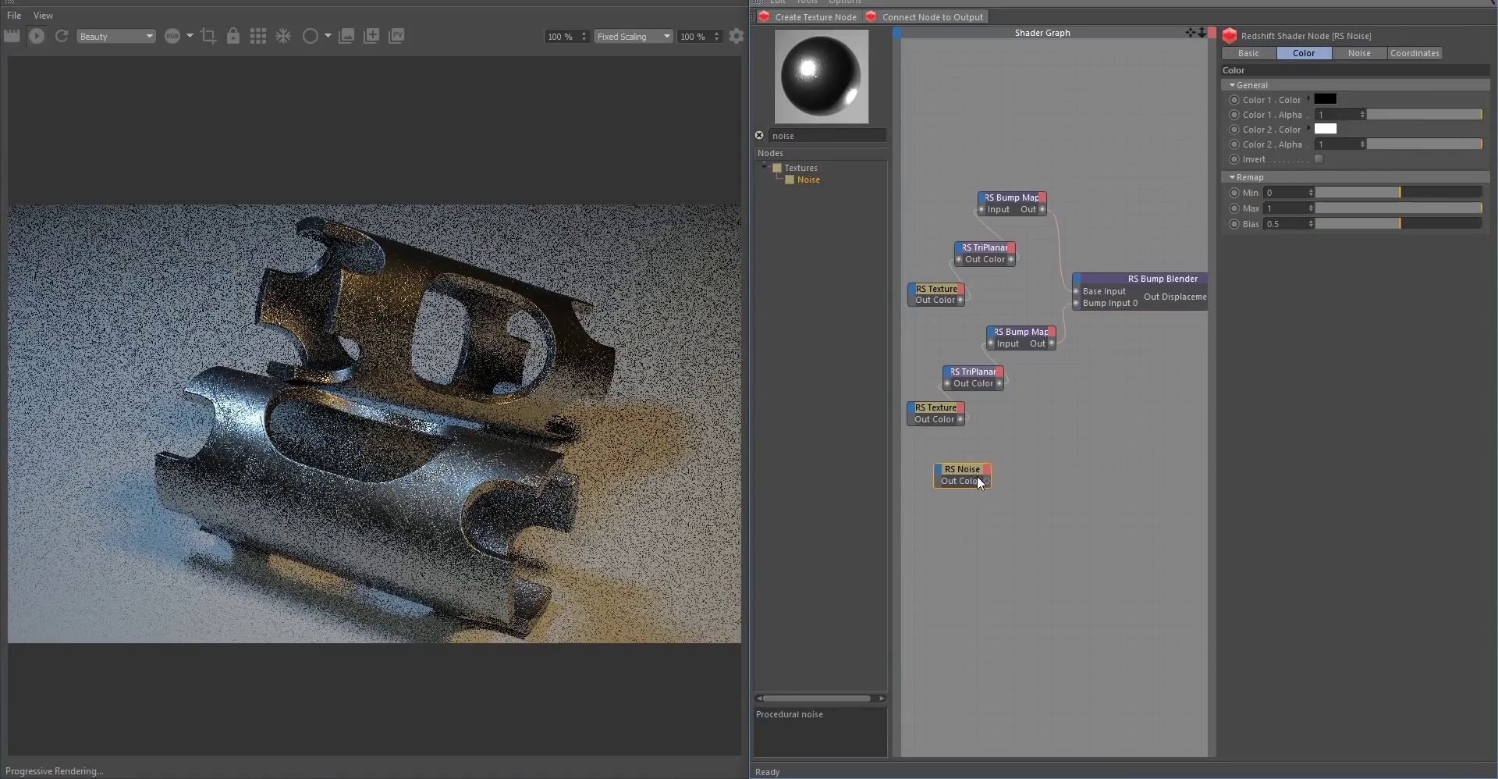
{"action": "left_click", "coordinate": [944, 17]}
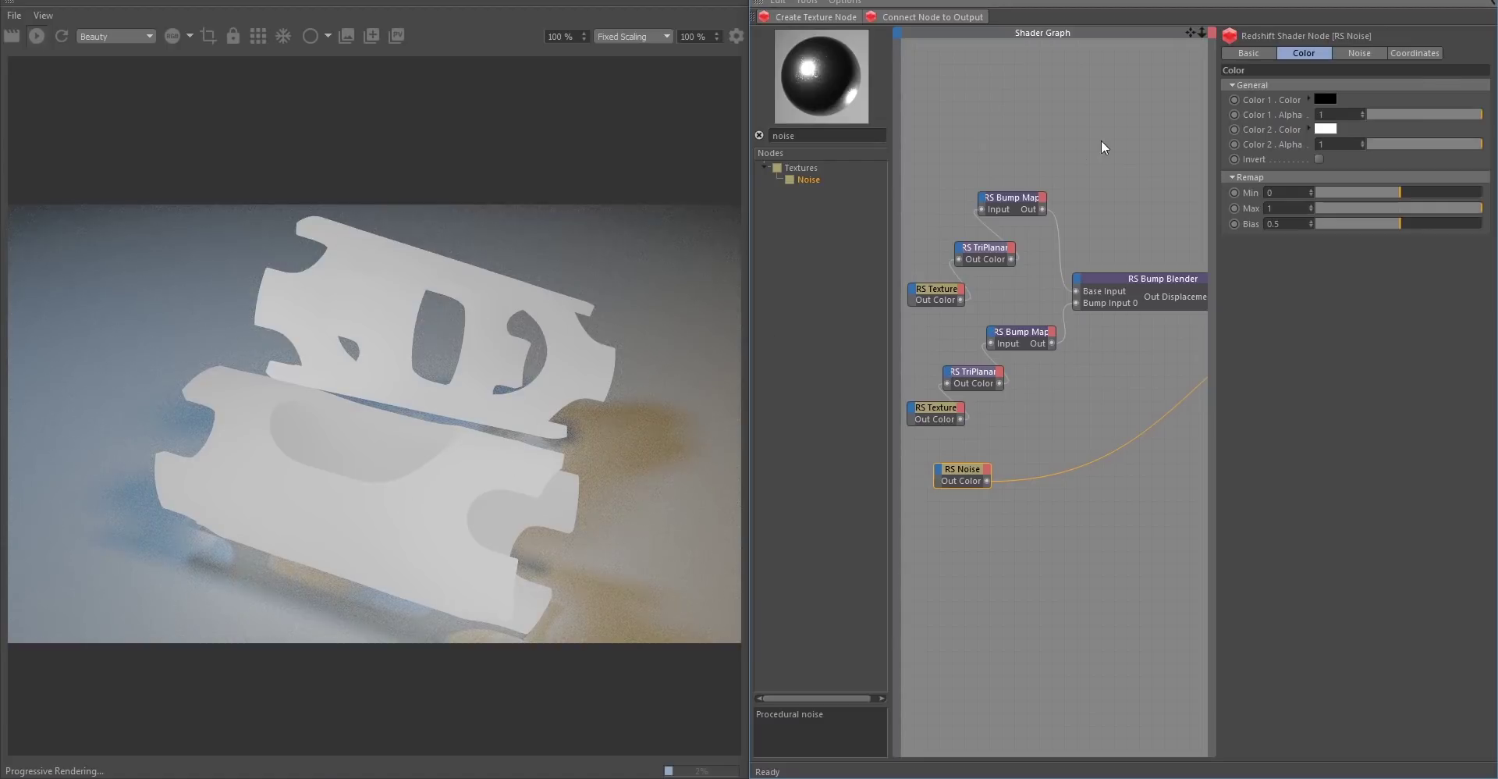
Set the Noise node's overall scale to about 2.58 and its fractal complexity to 8.
{"action": "left_click", "coordinate": [1421, 53]}
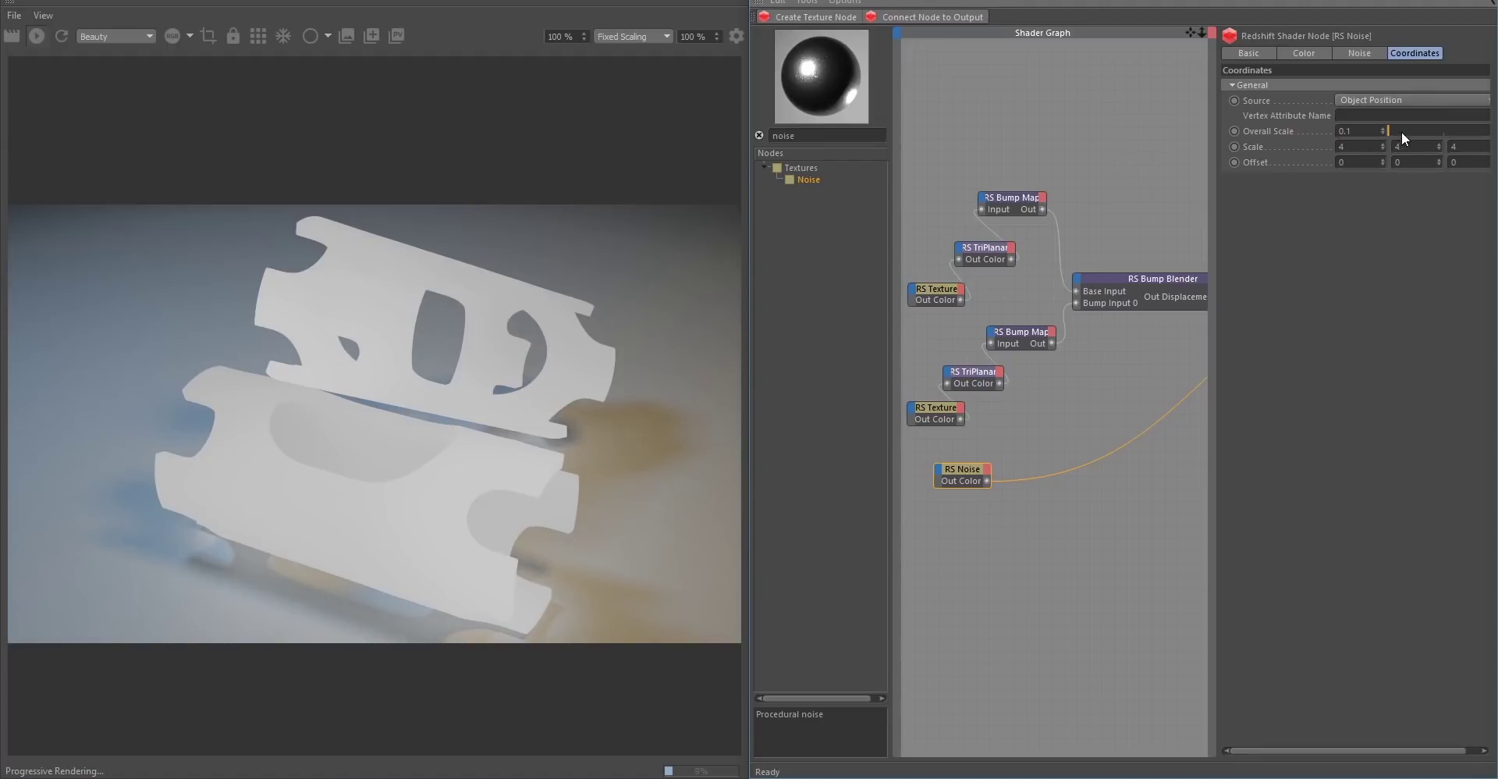
{"action": "left_click_drag", "start_coordinate": [1400, 129], "coordinate": [1402, 129]}
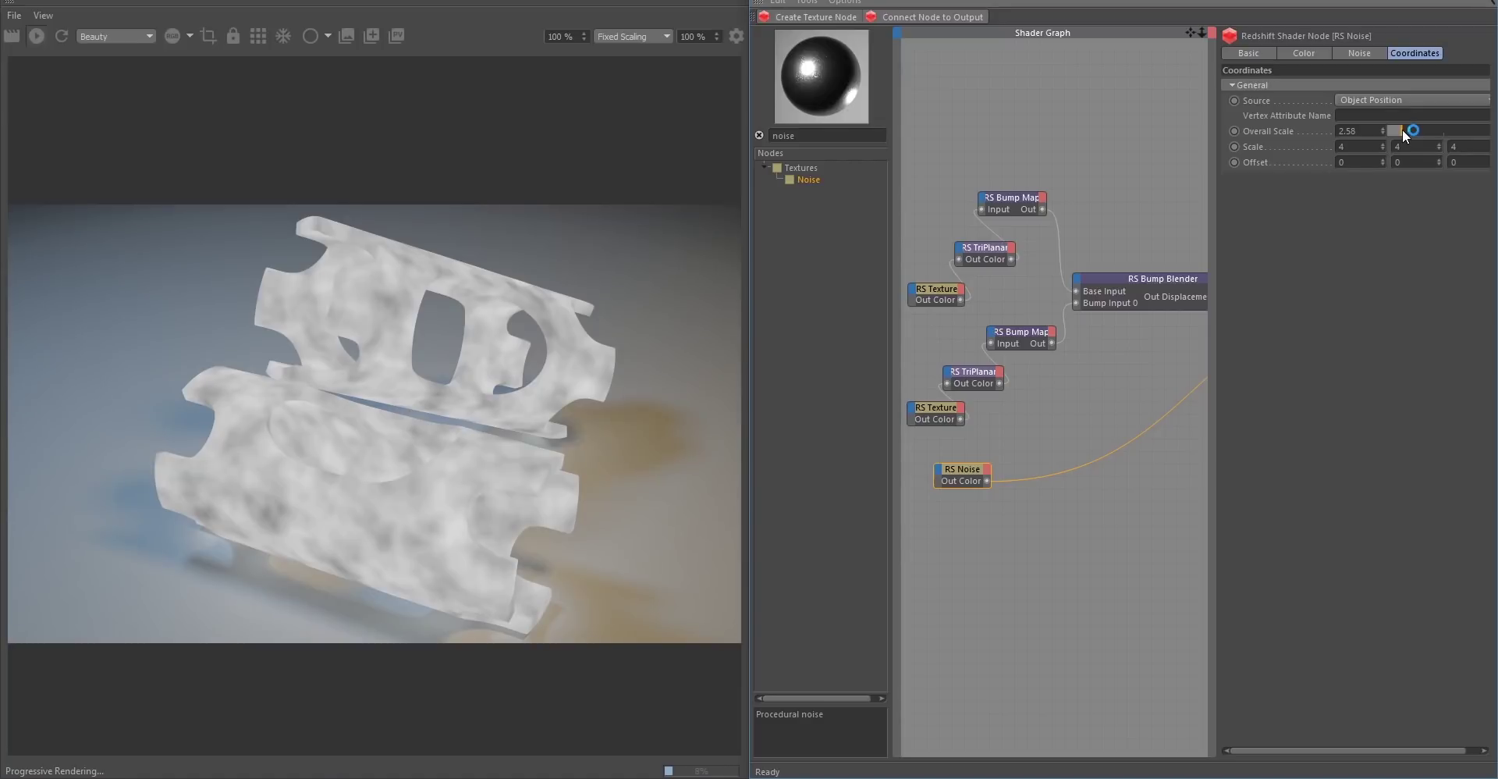
{"action": "left_click", "coordinate": [1352, 53]}
{"action": "left_click_drag", "start_coordinate": [1388, 129], "coordinate": [1397, 128]}
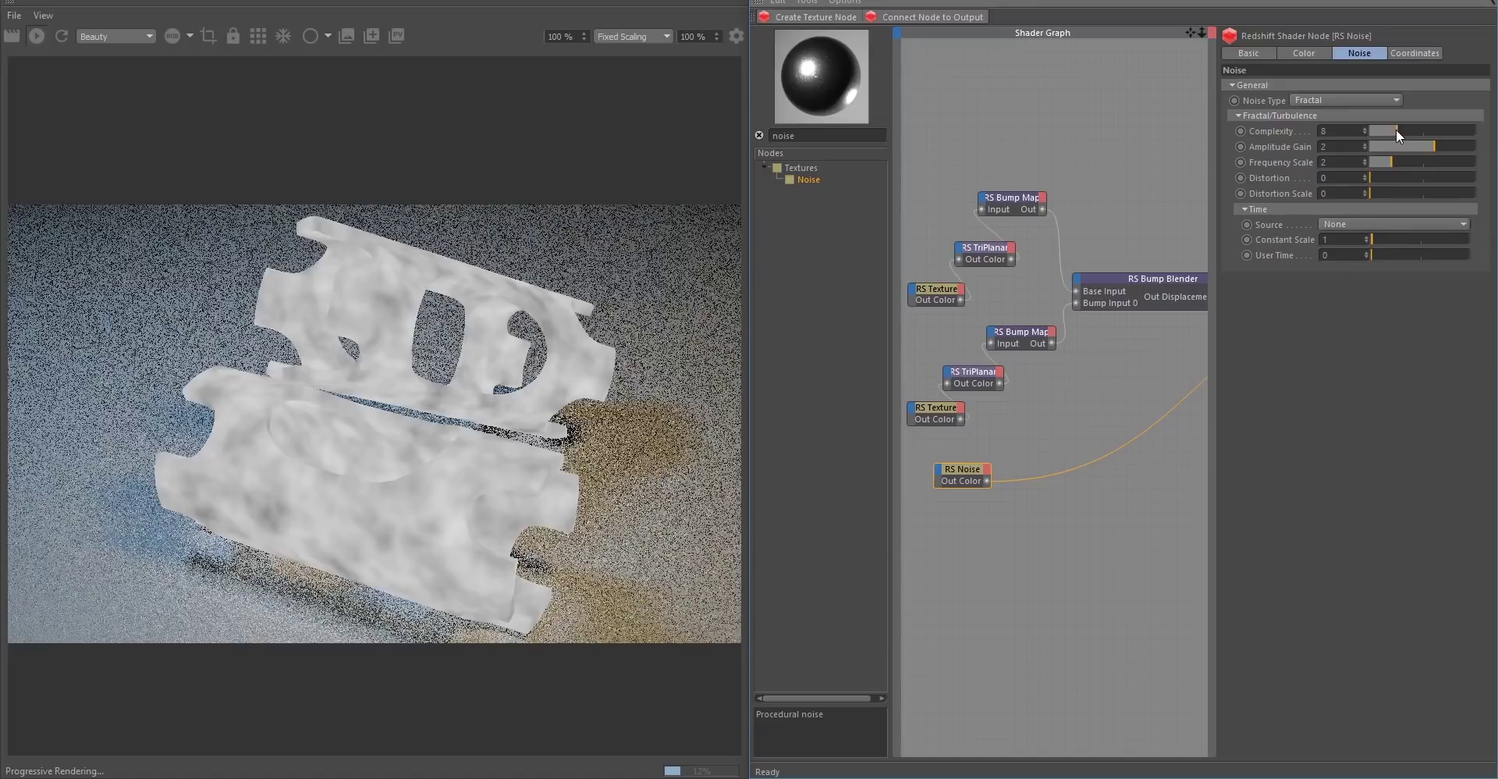
Set the noise's amplitude gain to about -1.38, distortion to about 0.91 and distortion scale to about 1.12.
{"action": "left_click", "coordinate": [1417, 146]}
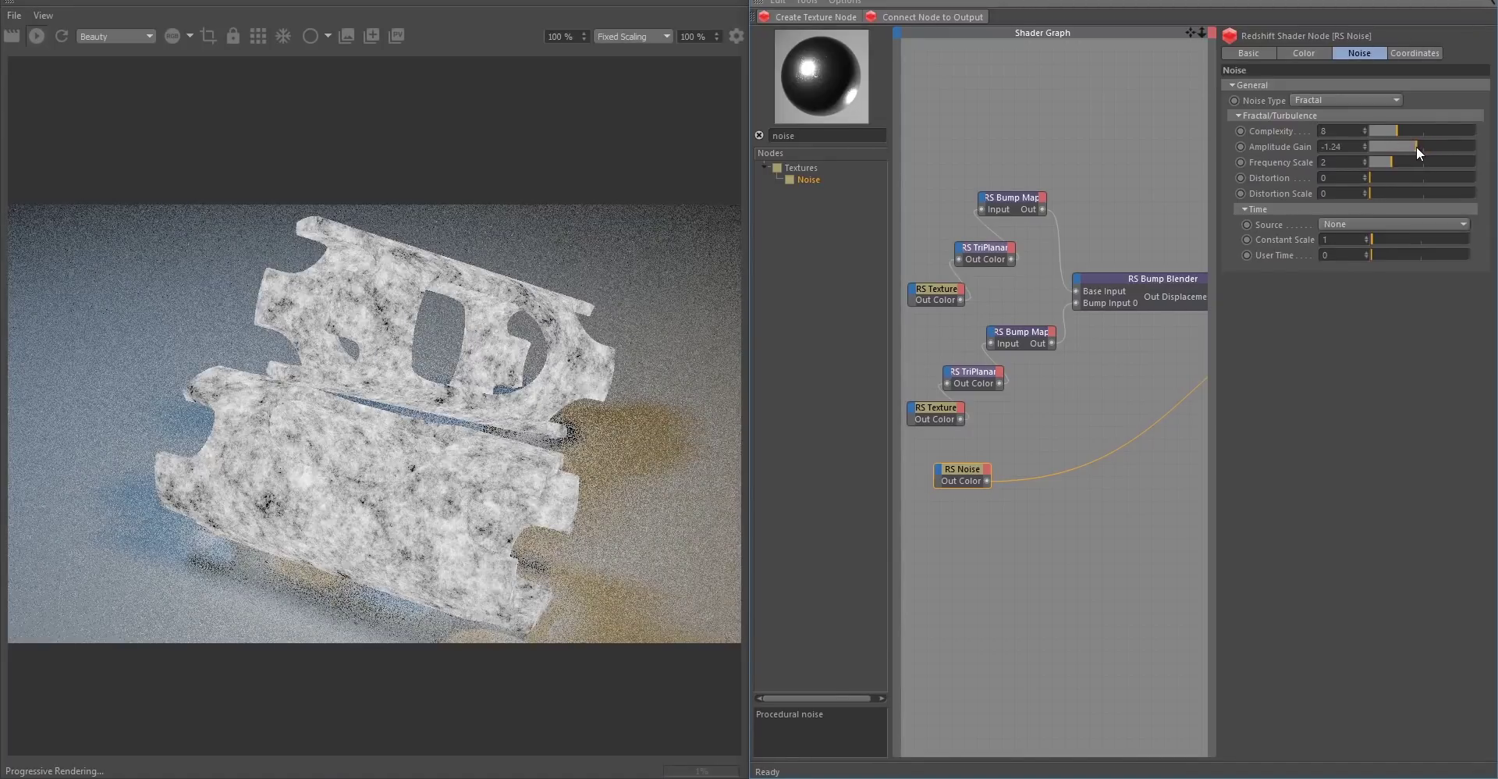
{"action": "left_click_drag", "start_coordinate": [1377, 176], "coordinate": [1380, 177]}
{"action": "left_click", "coordinate": [1383, 193]}
{"action": "left_click", "coordinate": [1383, 192]}
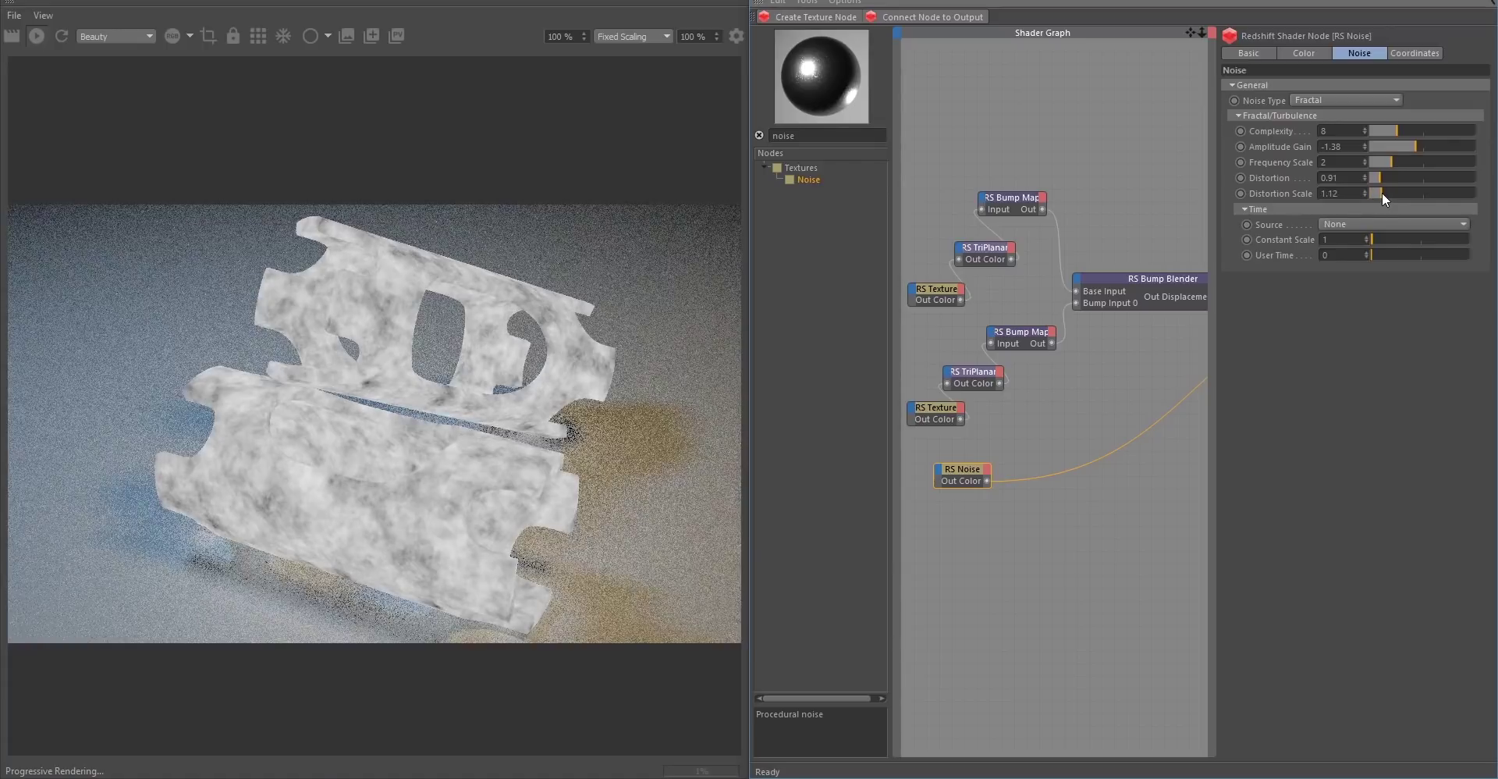
Increase the noise's contrast by setting its color remap Min to about 0.52 and Bias to about 0.96.
{"action": "left_click", "coordinate": [1311, 52]}
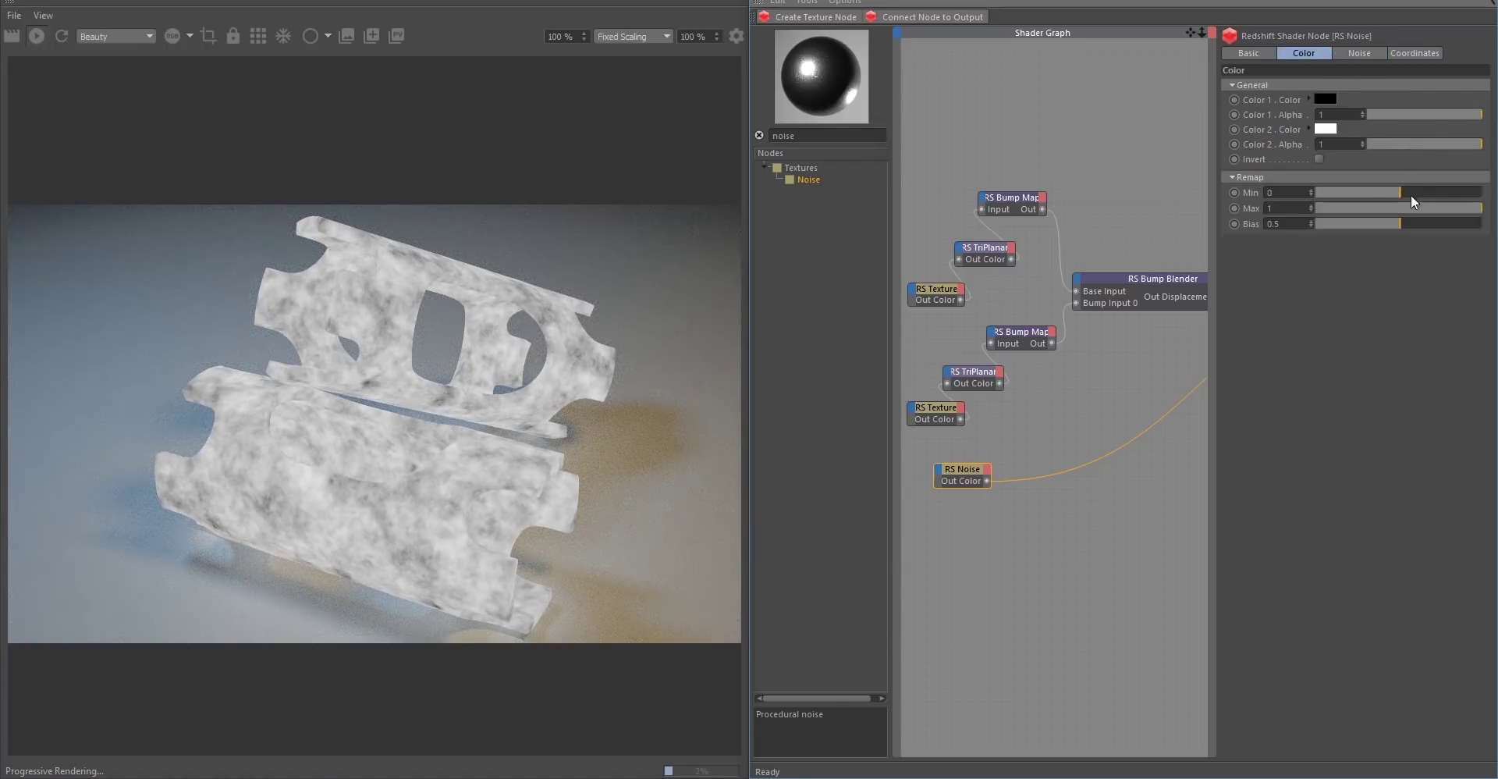
{"action": "left_click_drag", "start_coordinate": [1406, 195], "coordinate": [1417, 194]}
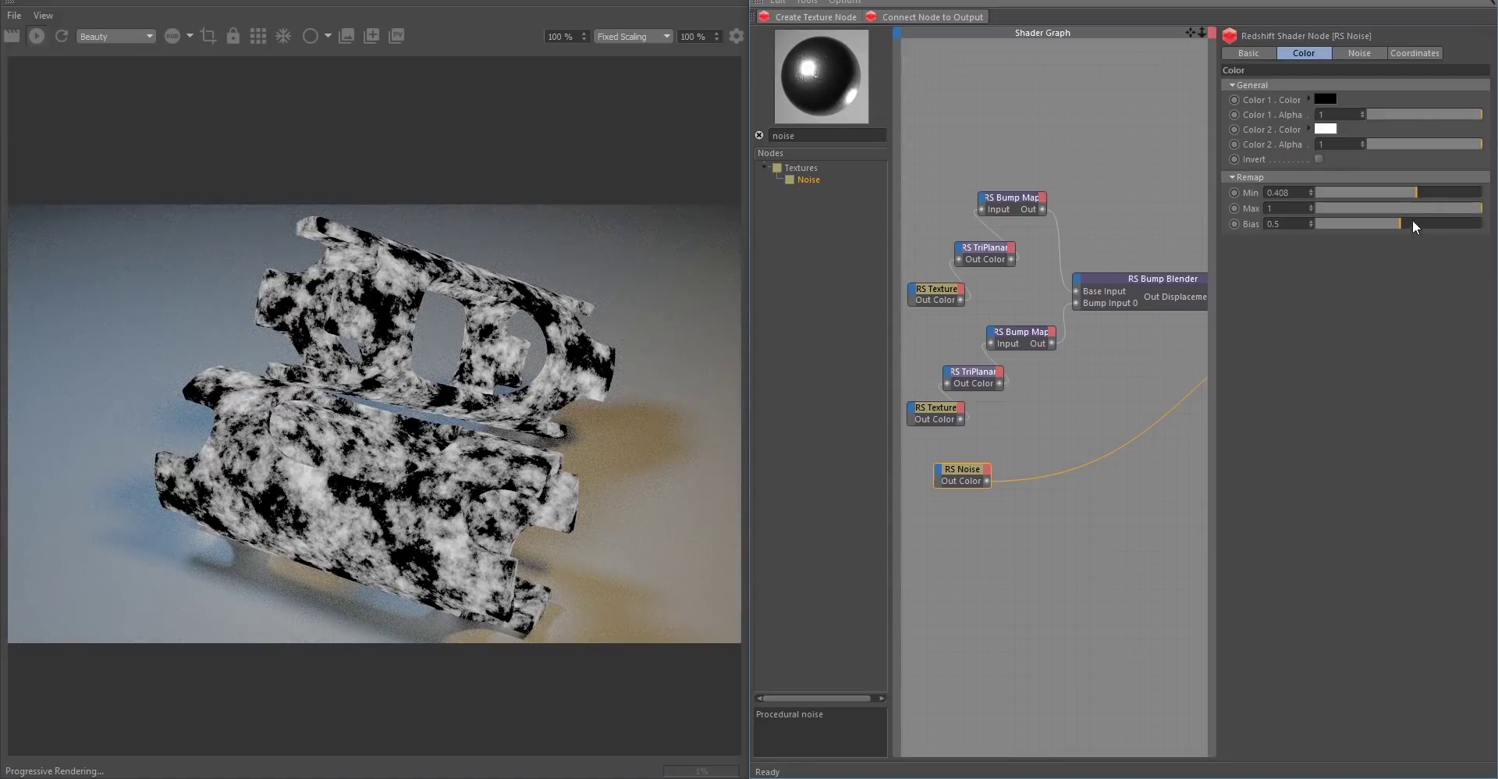
{"action": "left_click", "coordinate": [1412, 224]}
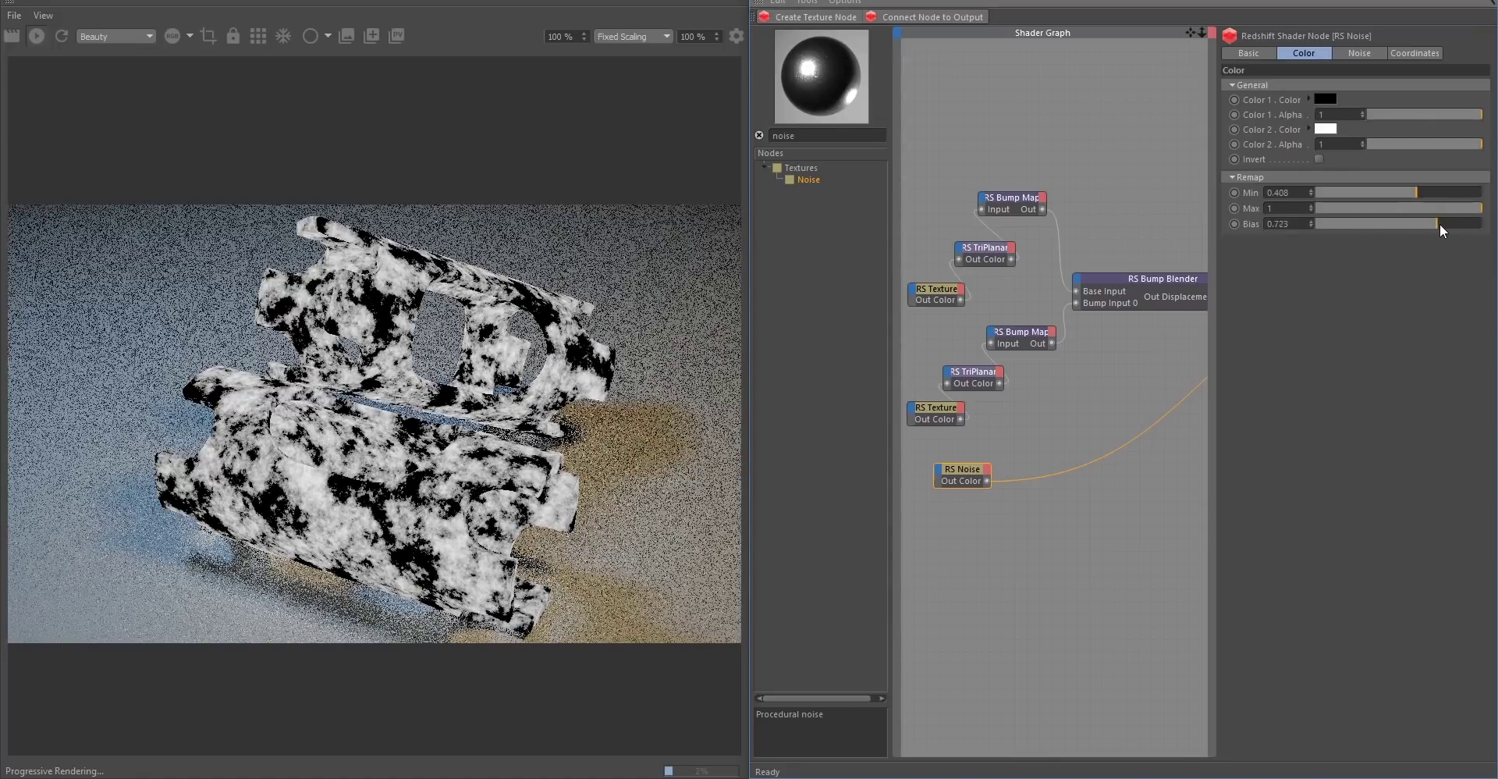
{"action": "left_click", "coordinate": [1475, 224]}
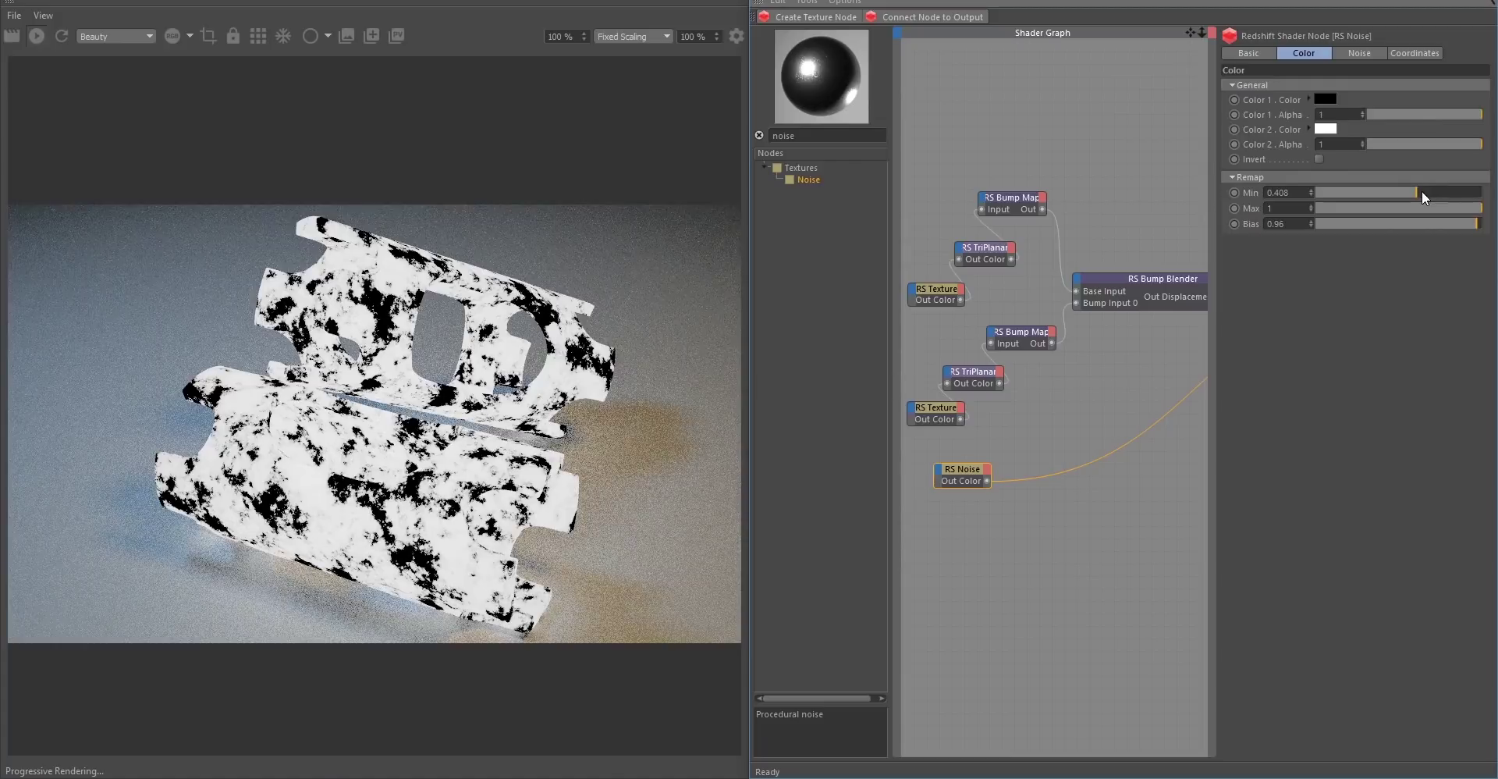
{"action": "left_click", "coordinate": [1422, 192]}
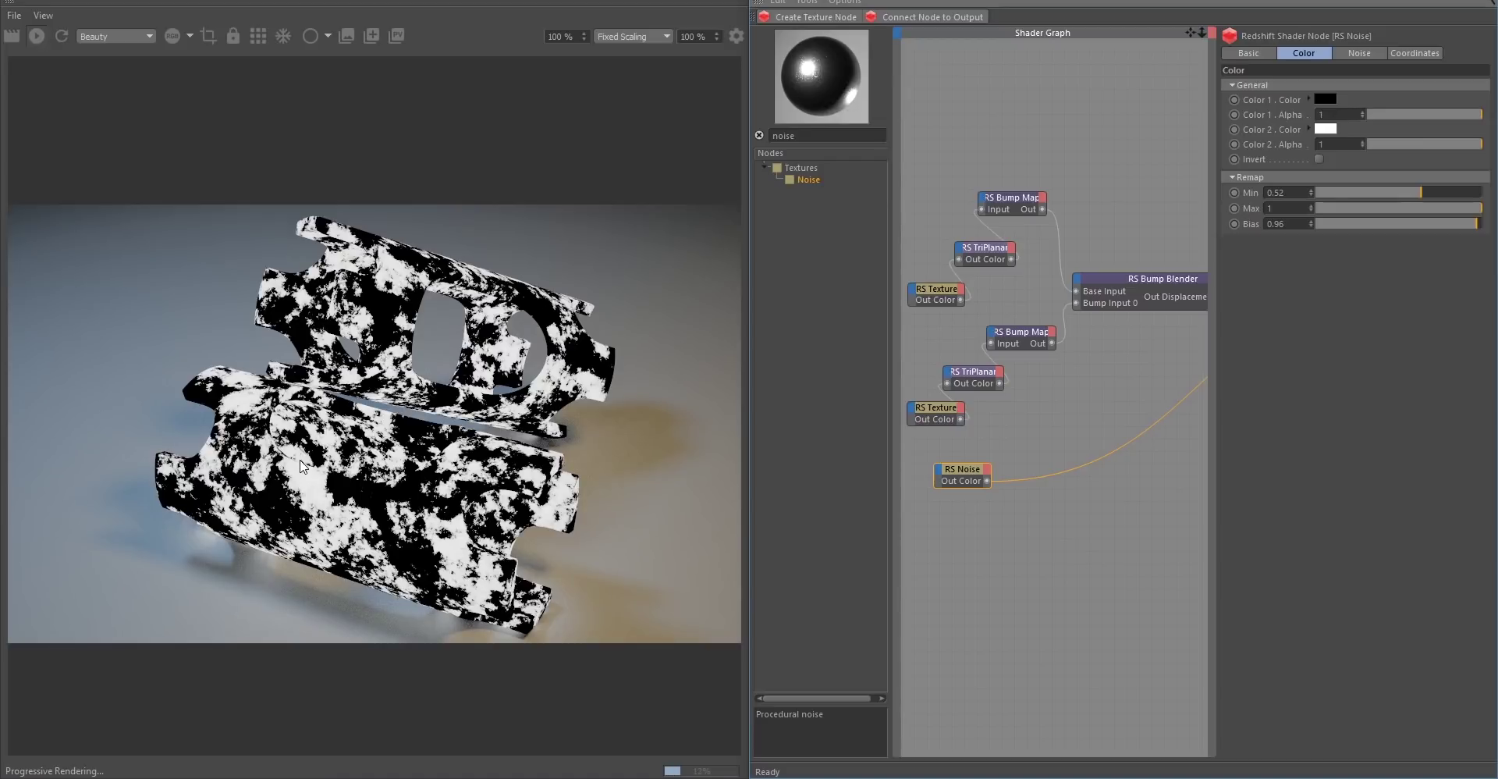
Reconnect the RS Material to the material output in place of the noise preview.
{"action": "middle_click_drag", "start_coordinate": [1116, 361], "coordinate": [1034, 395]}
{"action": "left_click", "coordinate": [1194, 312]}
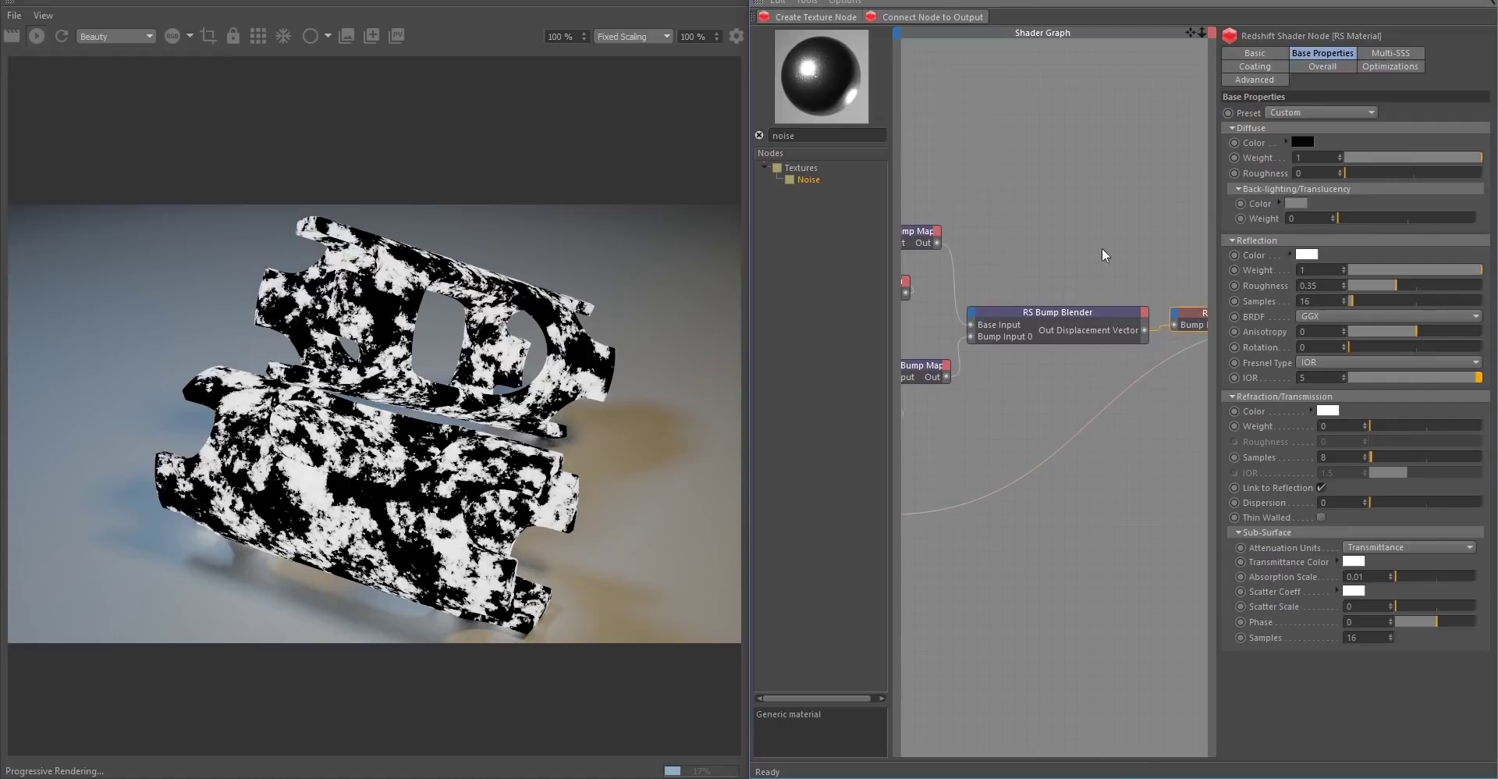
{"action": "middle_click_drag", "start_coordinate": [1174, 447], "coordinate": [1087, 449]}
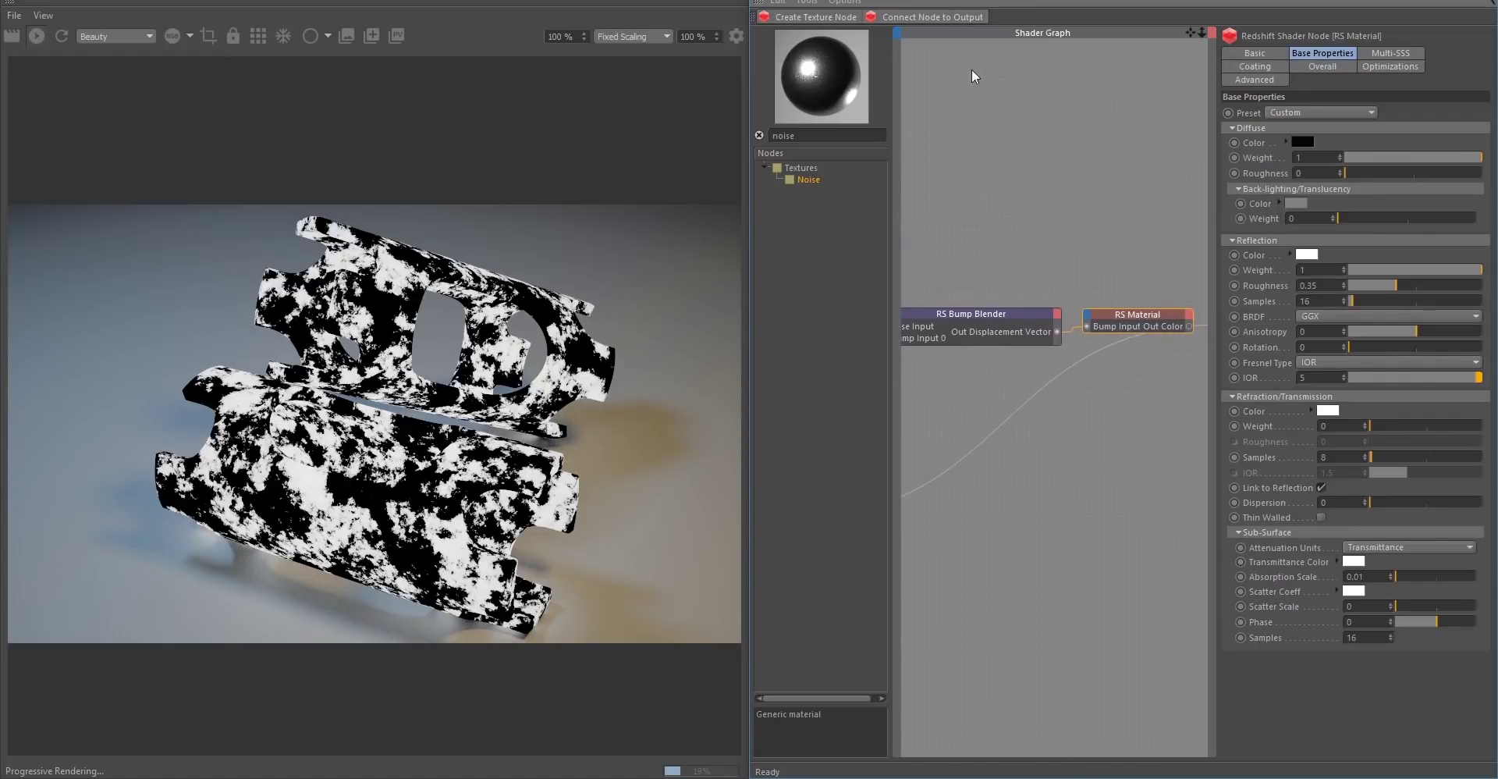
Connect the Noise node's Out Color to the Bump Blender's Layer 0 Bump Weight 0 input.
{"action": "middle_click_drag", "start_coordinate": [968, 443], "coordinate": [1136, 451]}
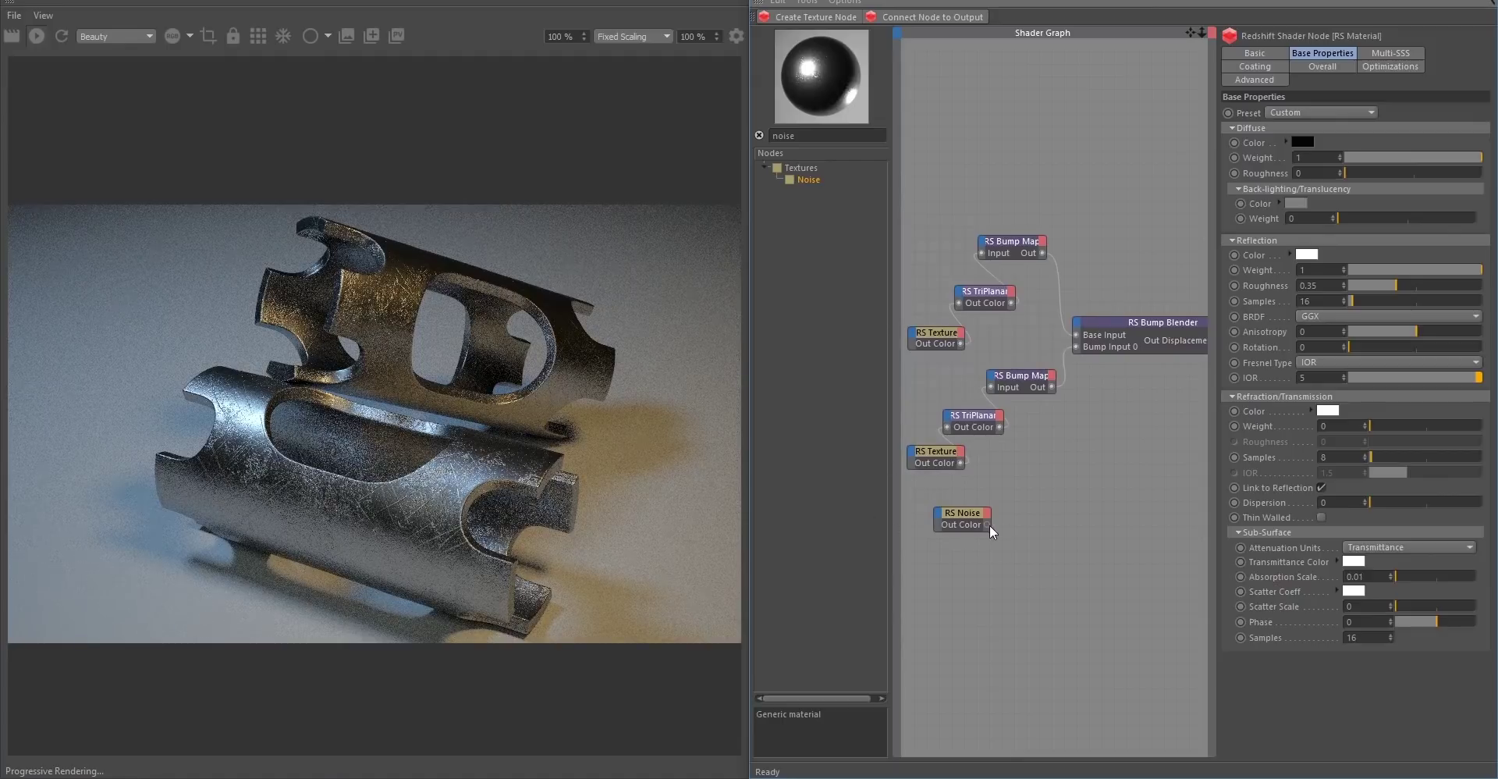
{"action": "left_click_drag", "start_coordinate": [987, 524], "coordinate": [1080, 329]}
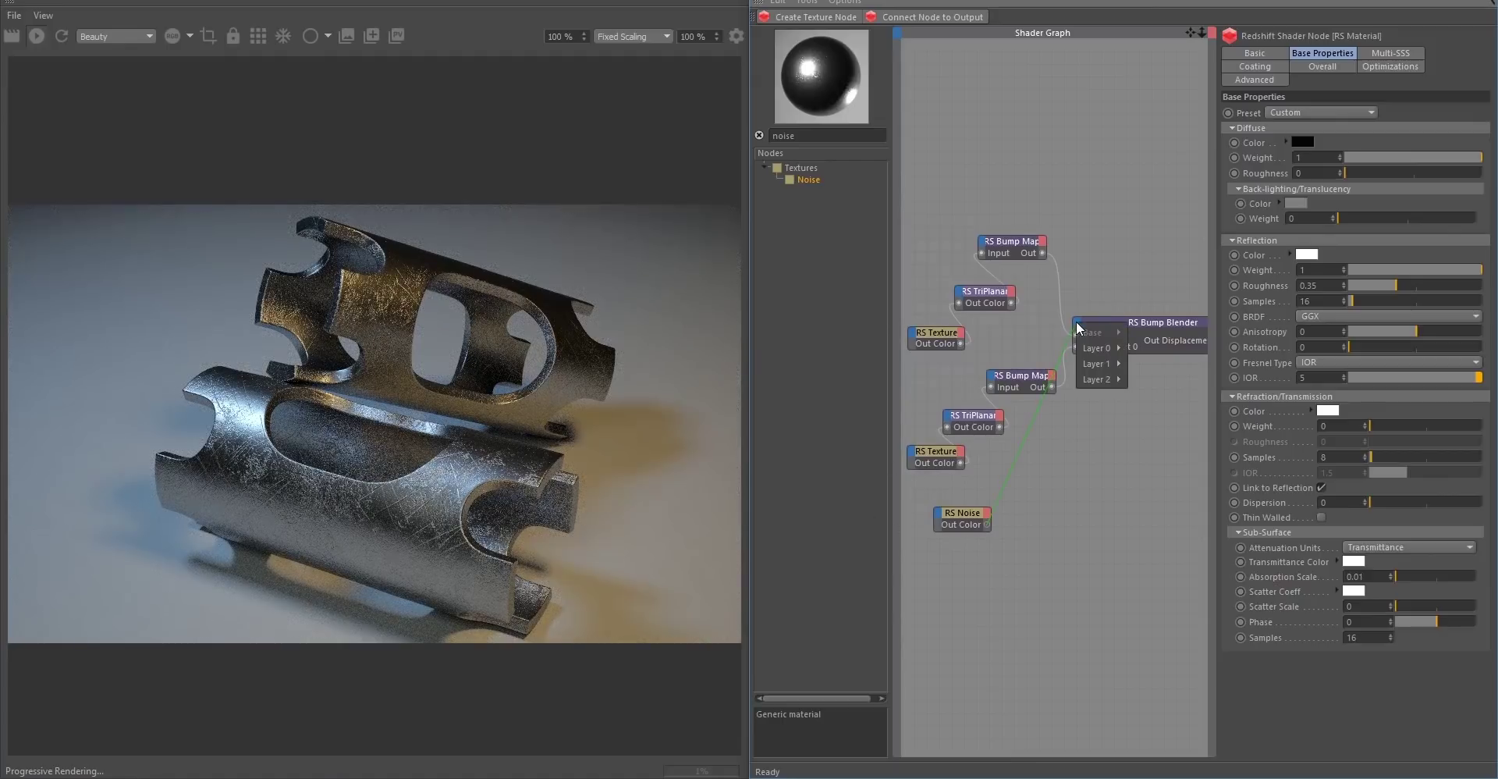
{"action": "mouse_move", "coordinate": [1095, 355]}
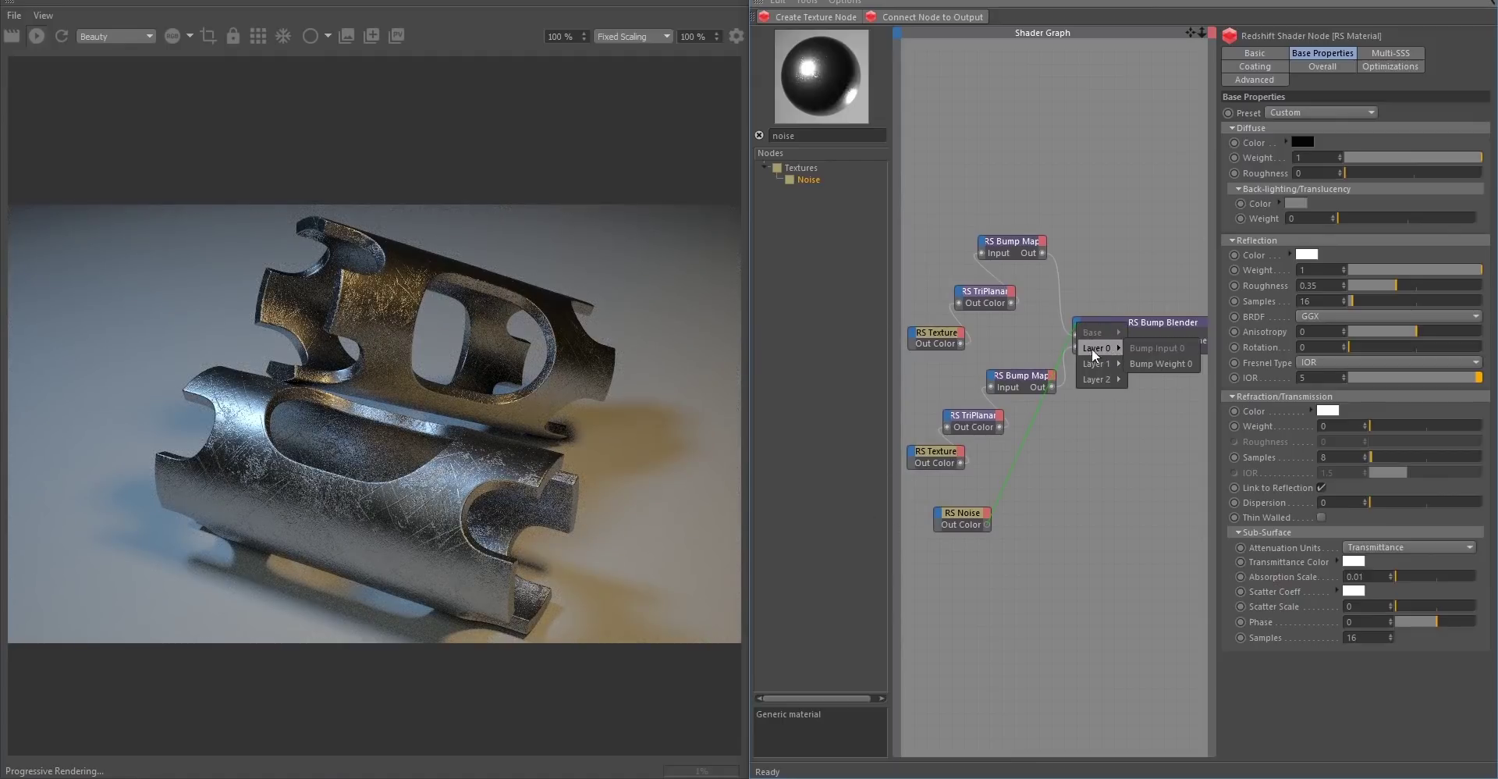
{"action": "left_click", "coordinate": [1158, 366]}
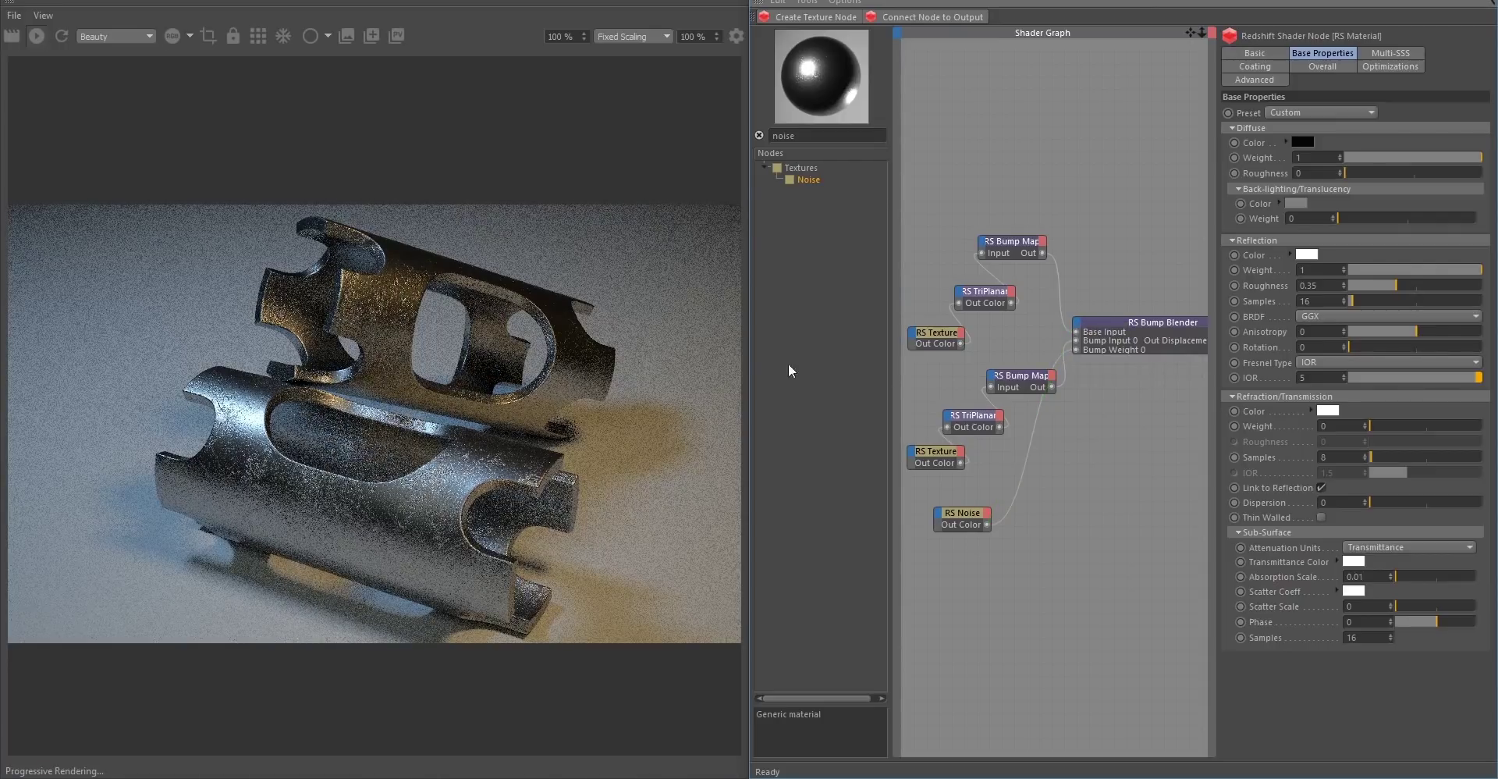
Render the noise-masked bump in bucket mode and store a snapshot of the result.
{"action": "left_click", "coordinate": [257, 35]}
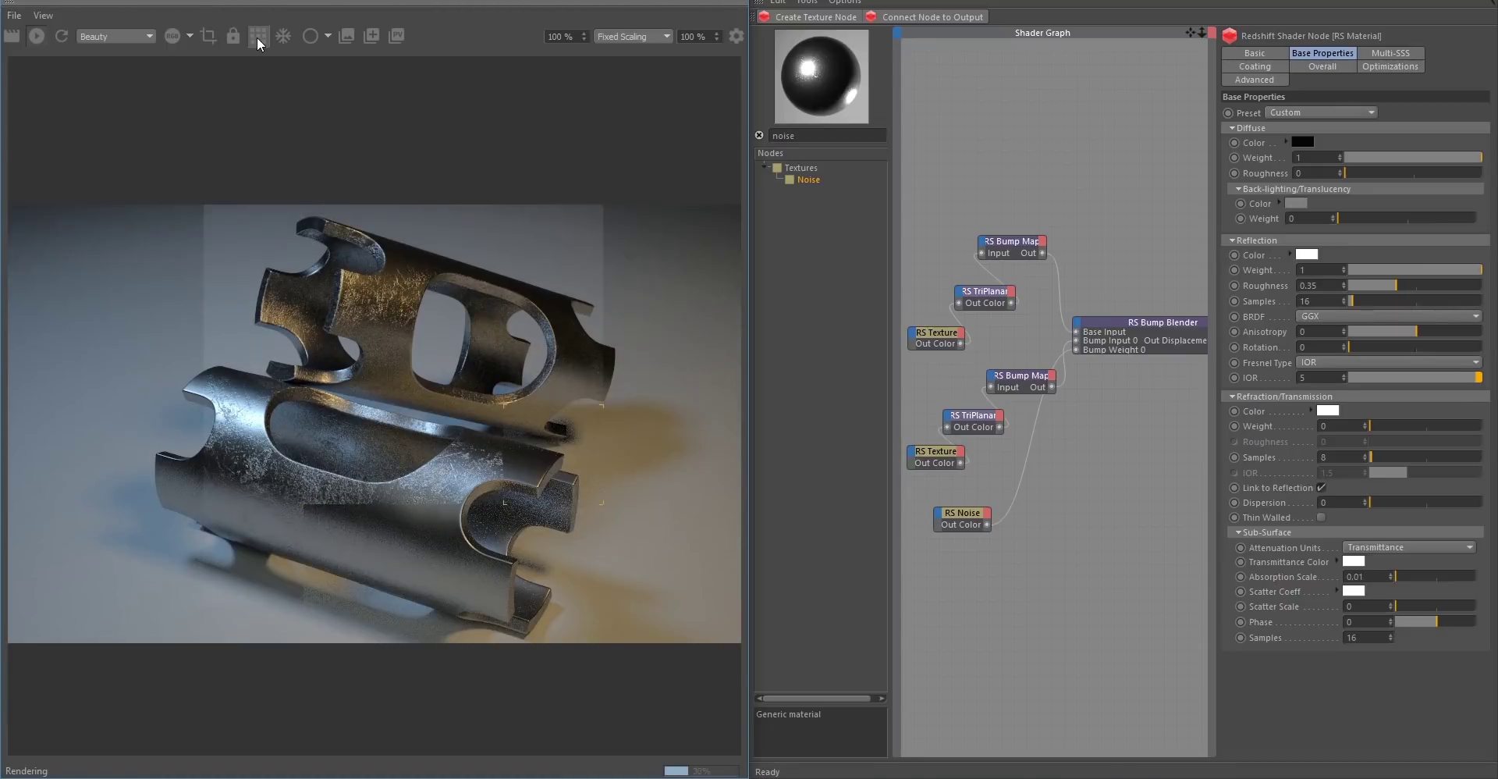
{"action": "left_click", "coordinate": [371, 36]}
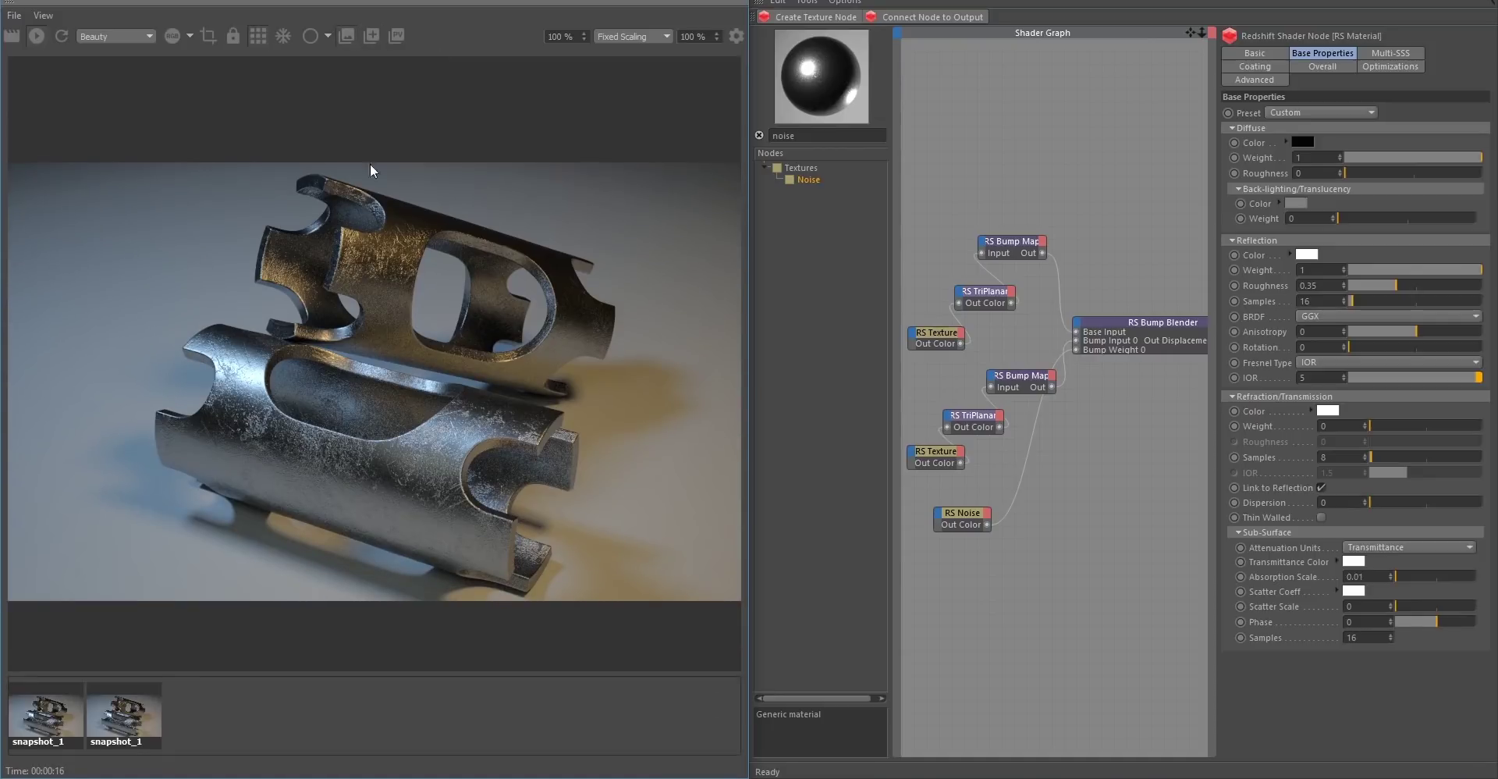
Compare the snapshots with and without the noise-weighted scratches, hide the snapshot strip and return to progressive rendering.
{"action": "left_click", "coordinate": [129, 718]}
{"action": "left_click", "coordinate": [50, 718]}
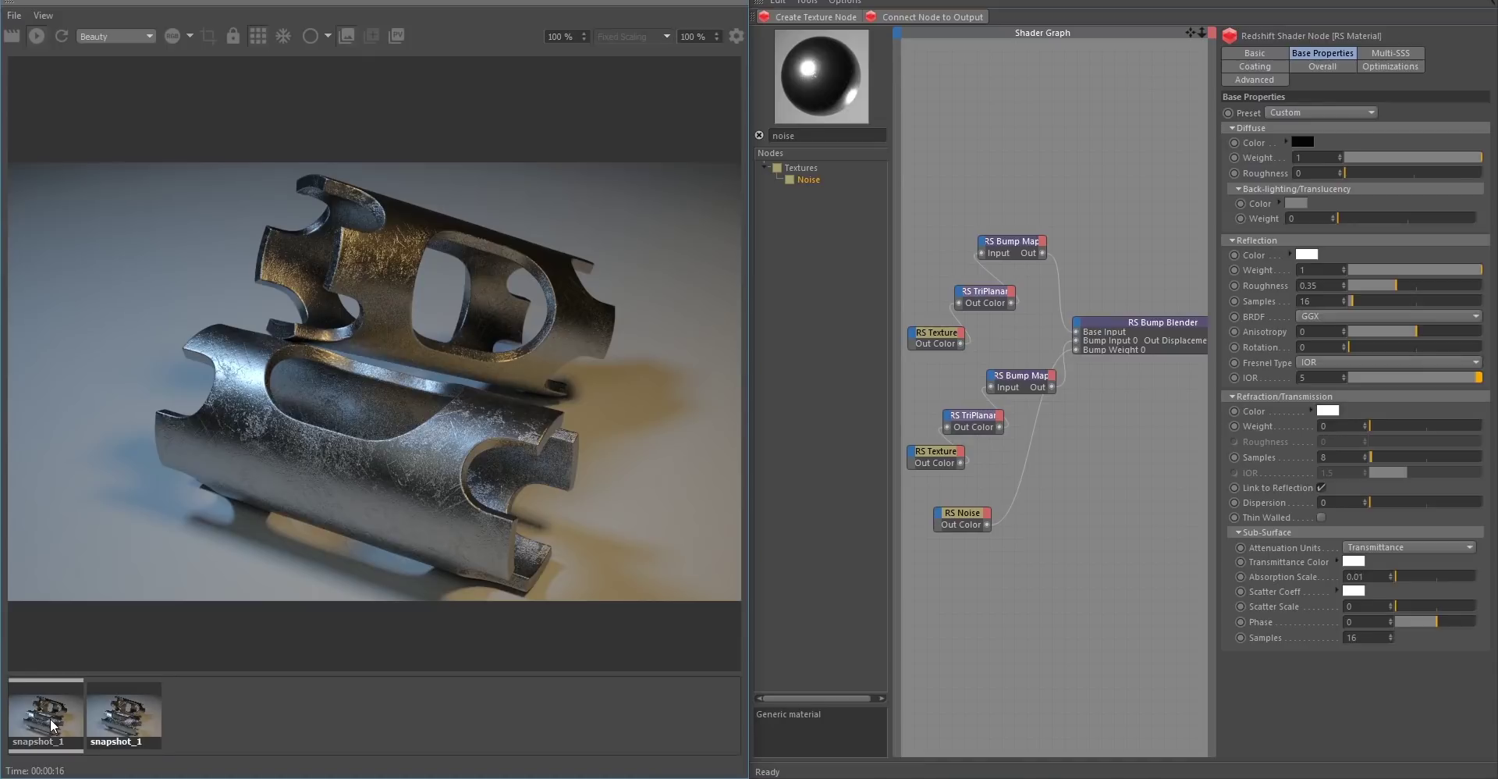
{"action": "left_click", "coordinate": [128, 718]}
{"action": "left_click", "coordinate": [62, 714]}
{"action": "left_click", "coordinate": [137, 710]}
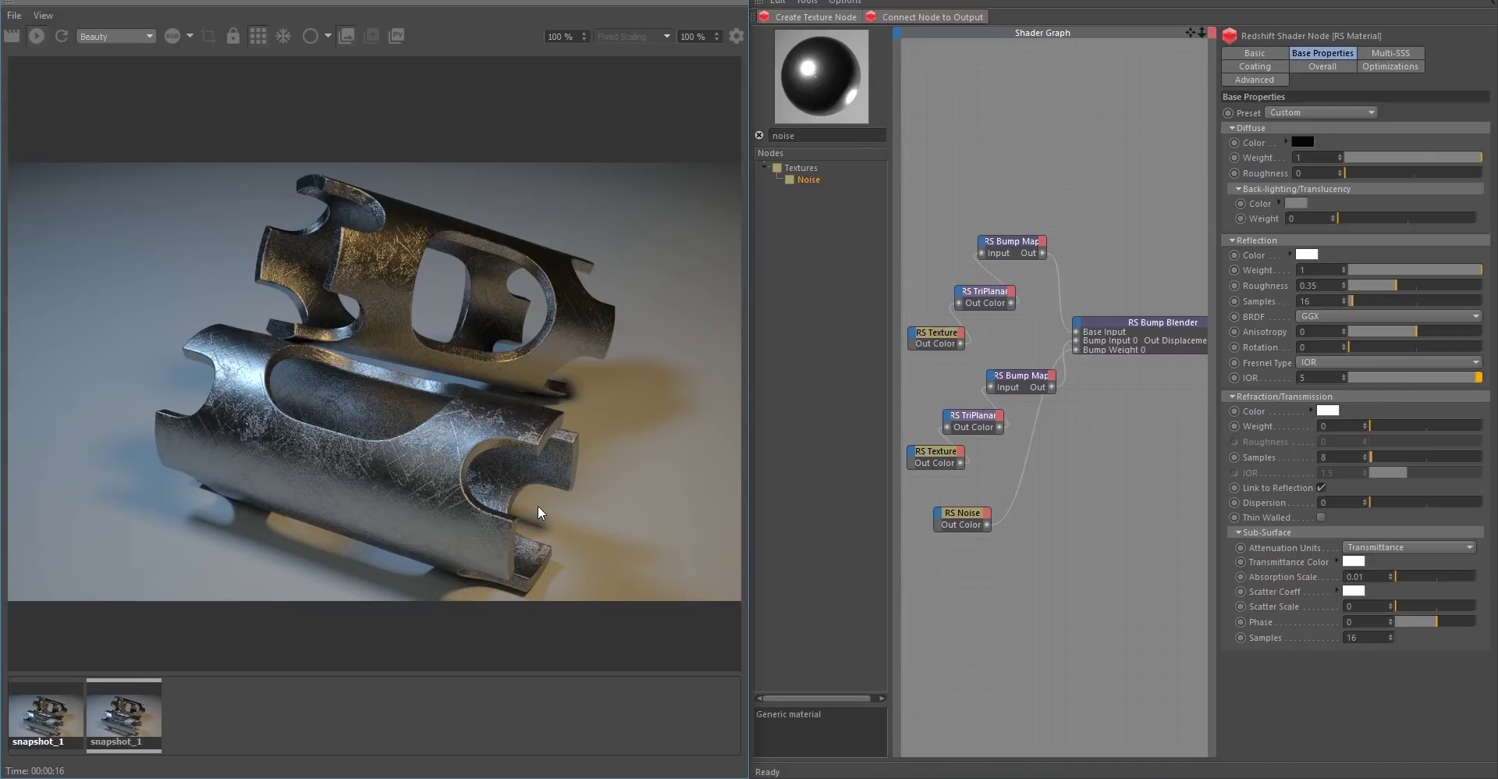
{"action": "left_click", "coordinate": [48, 714]}
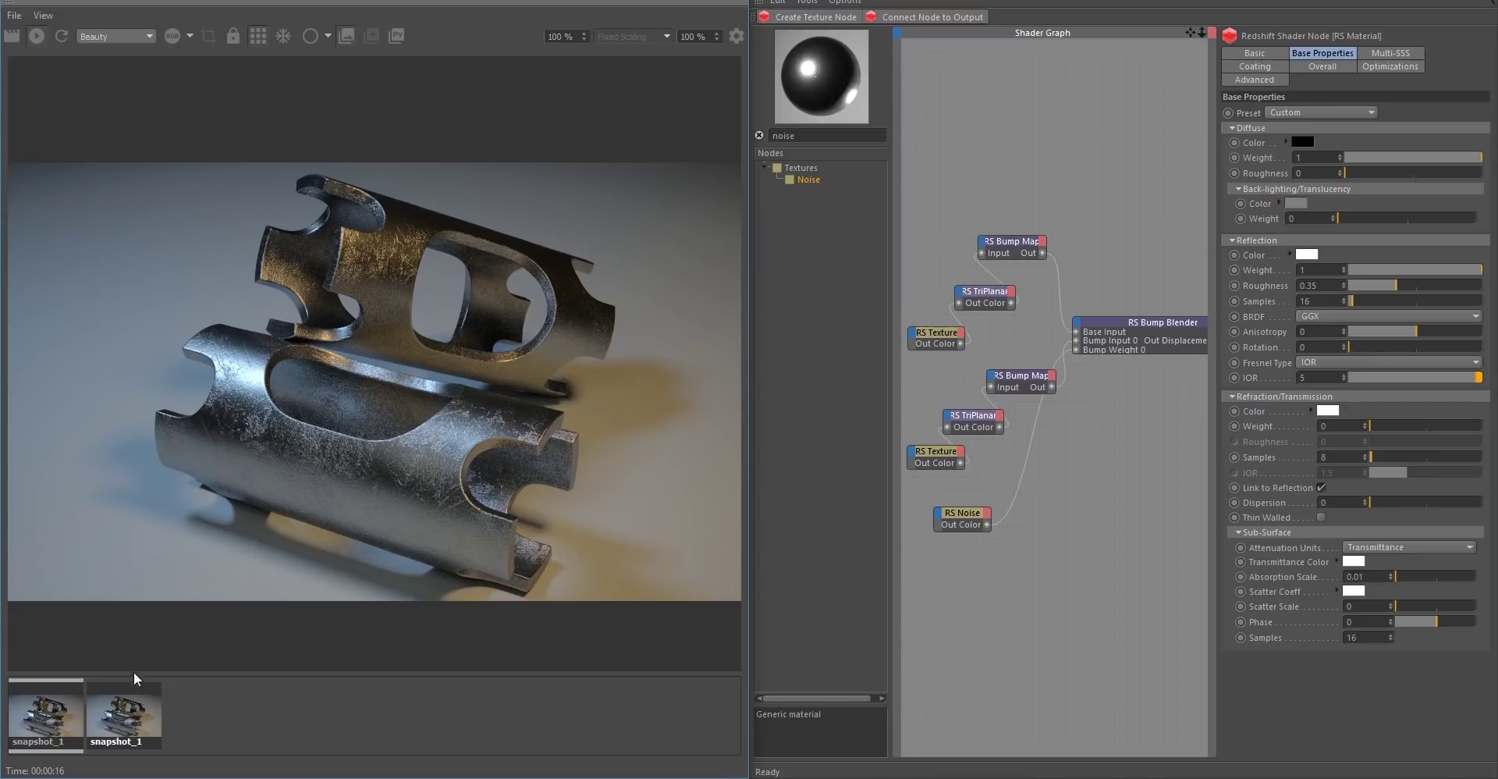
{"action": "left_click", "coordinate": [109, 733]}
{"action": "left_click", "coordinate": [61, 725]}
{"action": "left_click", "coordinate": [128, 715]}
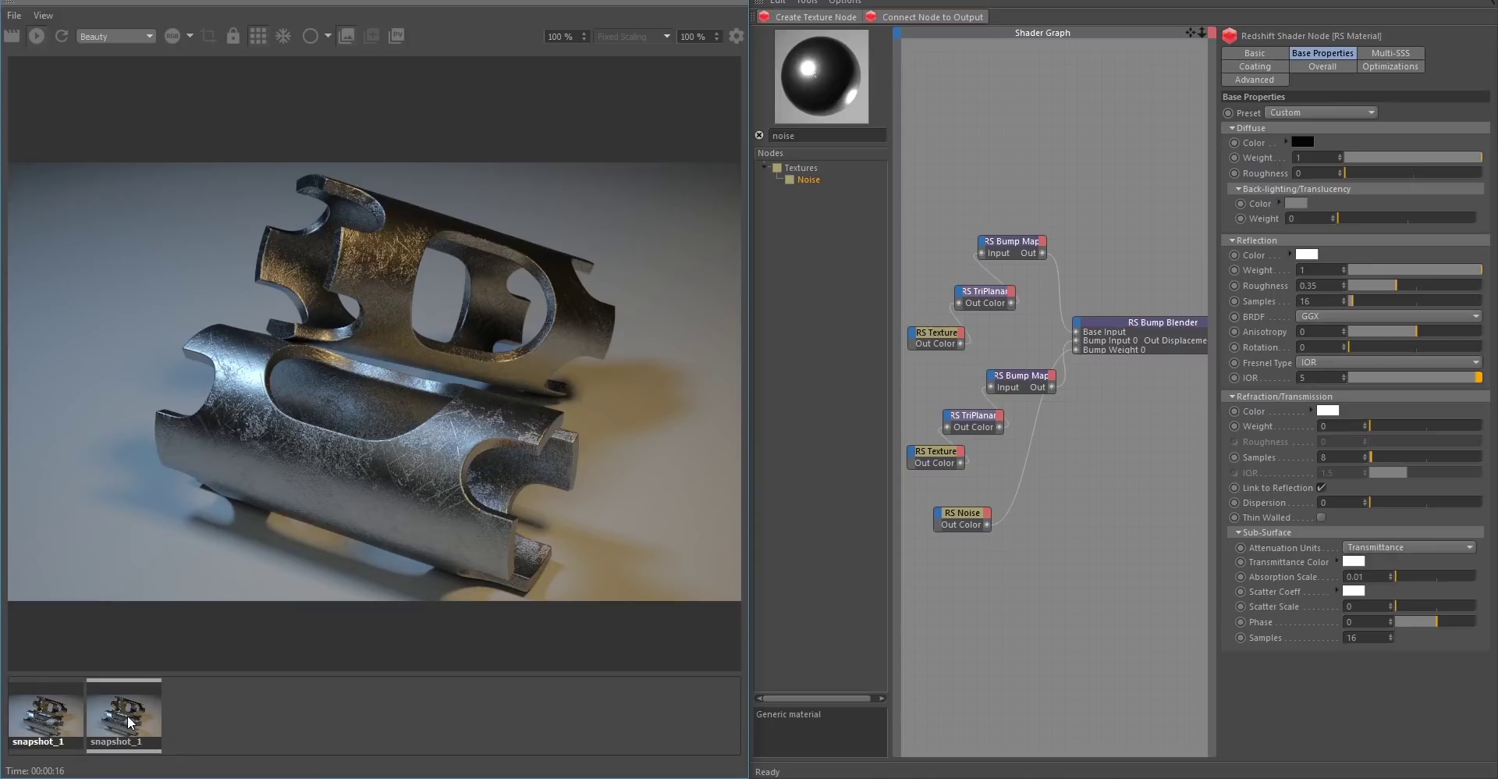
{"action": "left_click", "coordinate": [53, 726]}
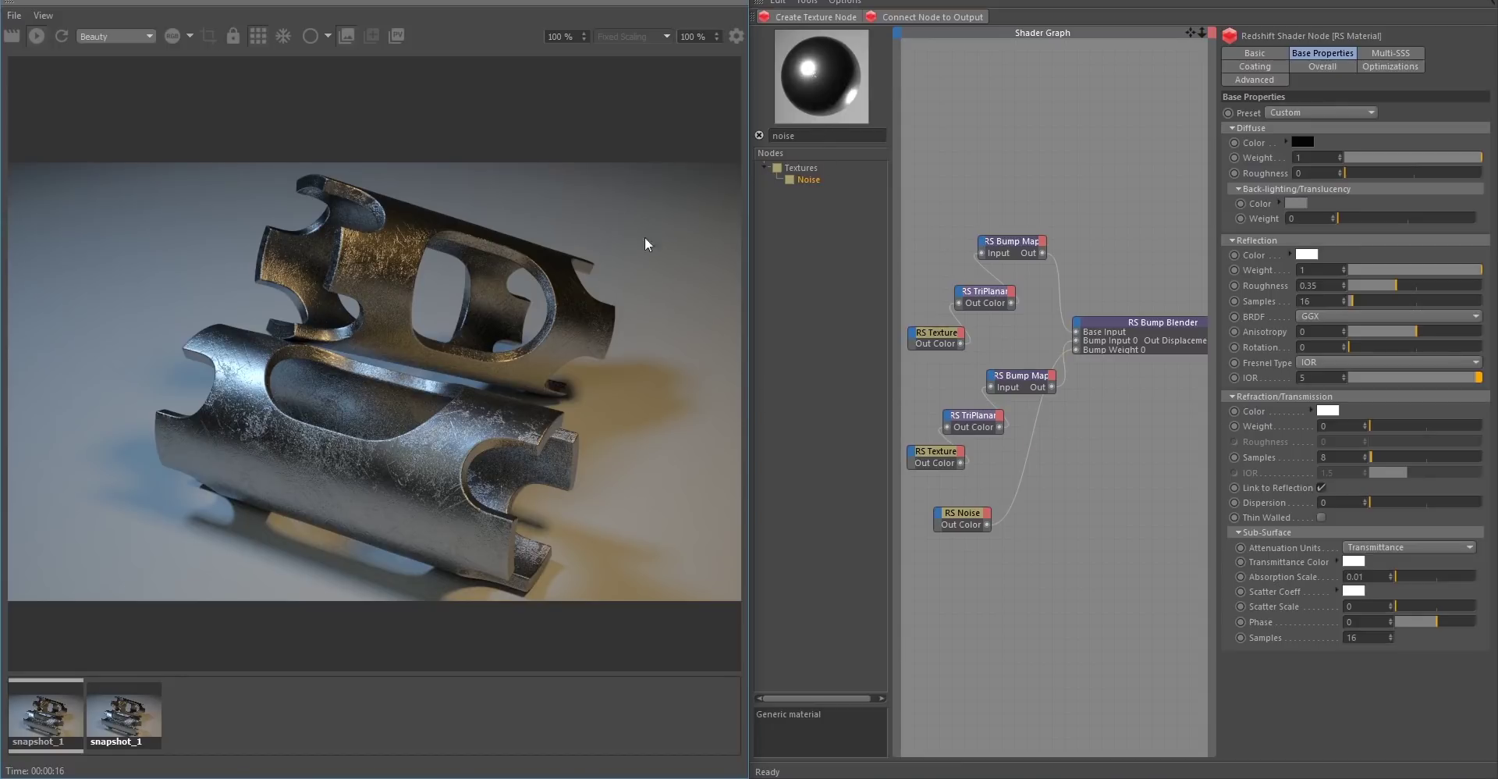
{"action": "left_click", "coordinate": [349, 38]}
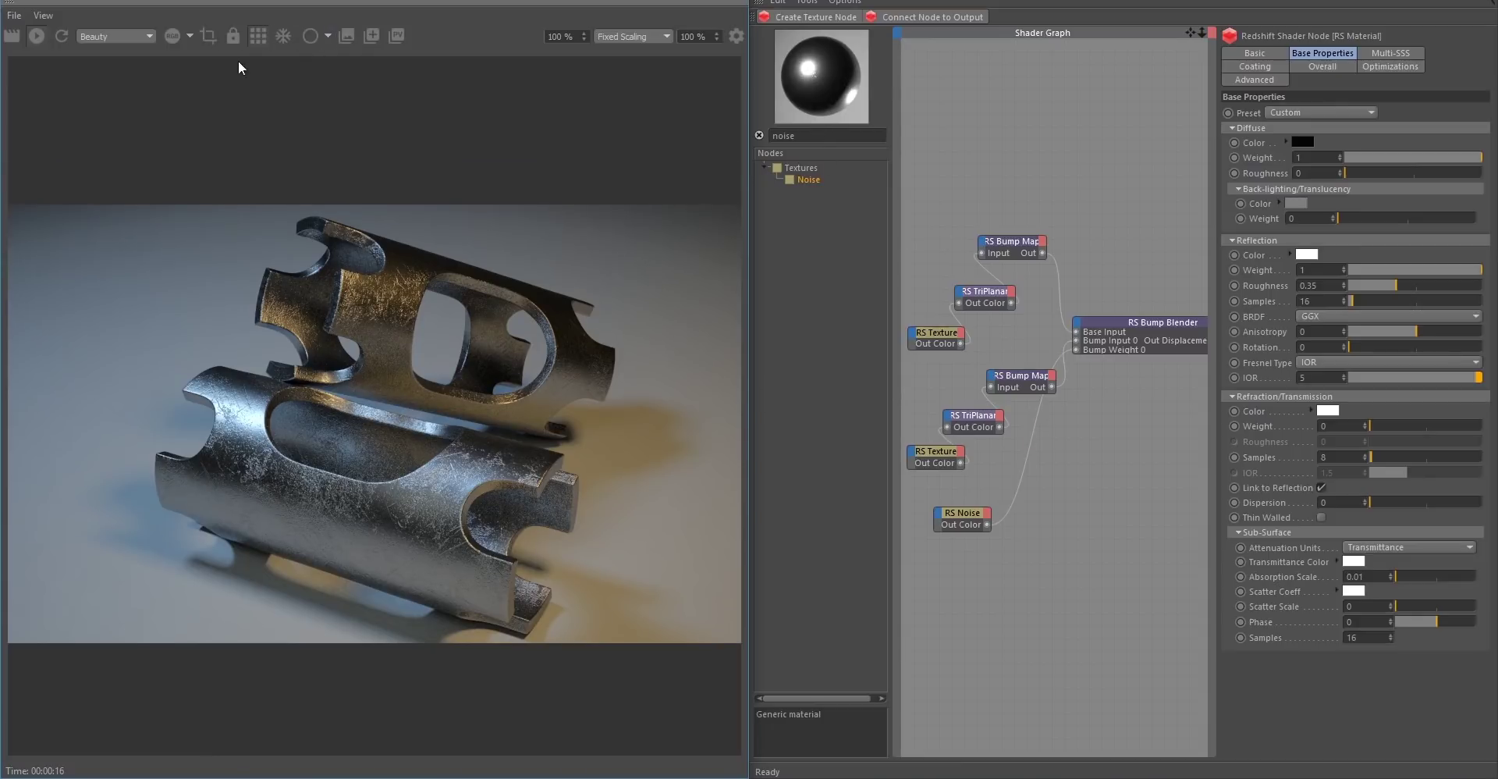
{"action": "left_click", "coordinate": [258, 36]}
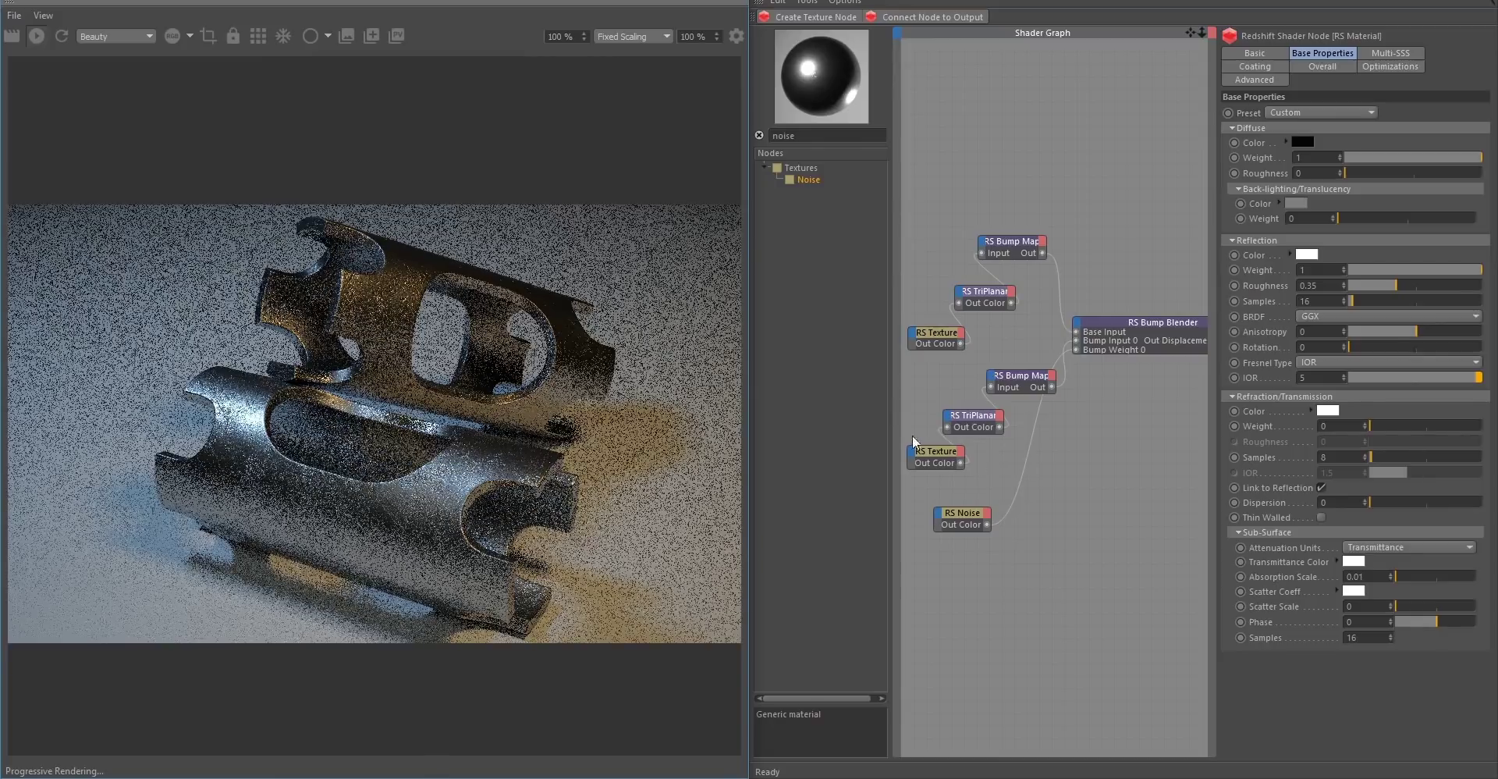
Add a second Noise node and a third Bump Map node below the existing bump chains.
{"action": "left_click_drag", "start_coordinate": [809, 181], "coordinate": [1018, 546]}
{"action": "double_click", "coordinate": [805, 135]}
{"action": "type", "text": "bum"}
{"action": "left_click_drag", "start_coordinate": [831, 203], "coordinate": [1088, 493]}
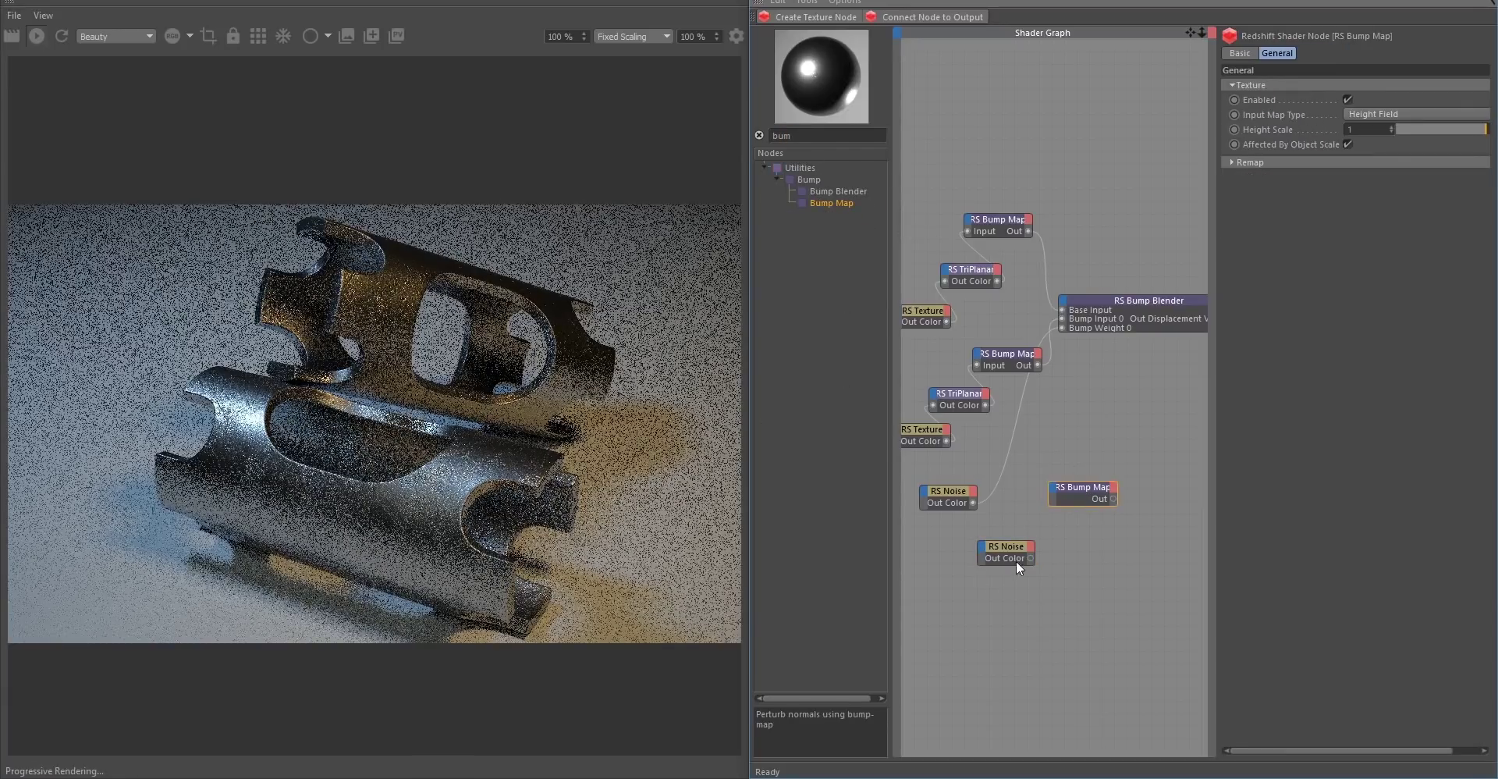
Connect the new Noise to the new Bump Map's input and that Bump Map to the Bump Blender's Bump Input 1.
{"action": "left_click_drag", "start_coordinate": [1010, 548], "coordinate": [1001, 550]}
{"action": "middle_click_drag", "start_coordinate": [1065, 532], "coordinate": [1014, 555]}
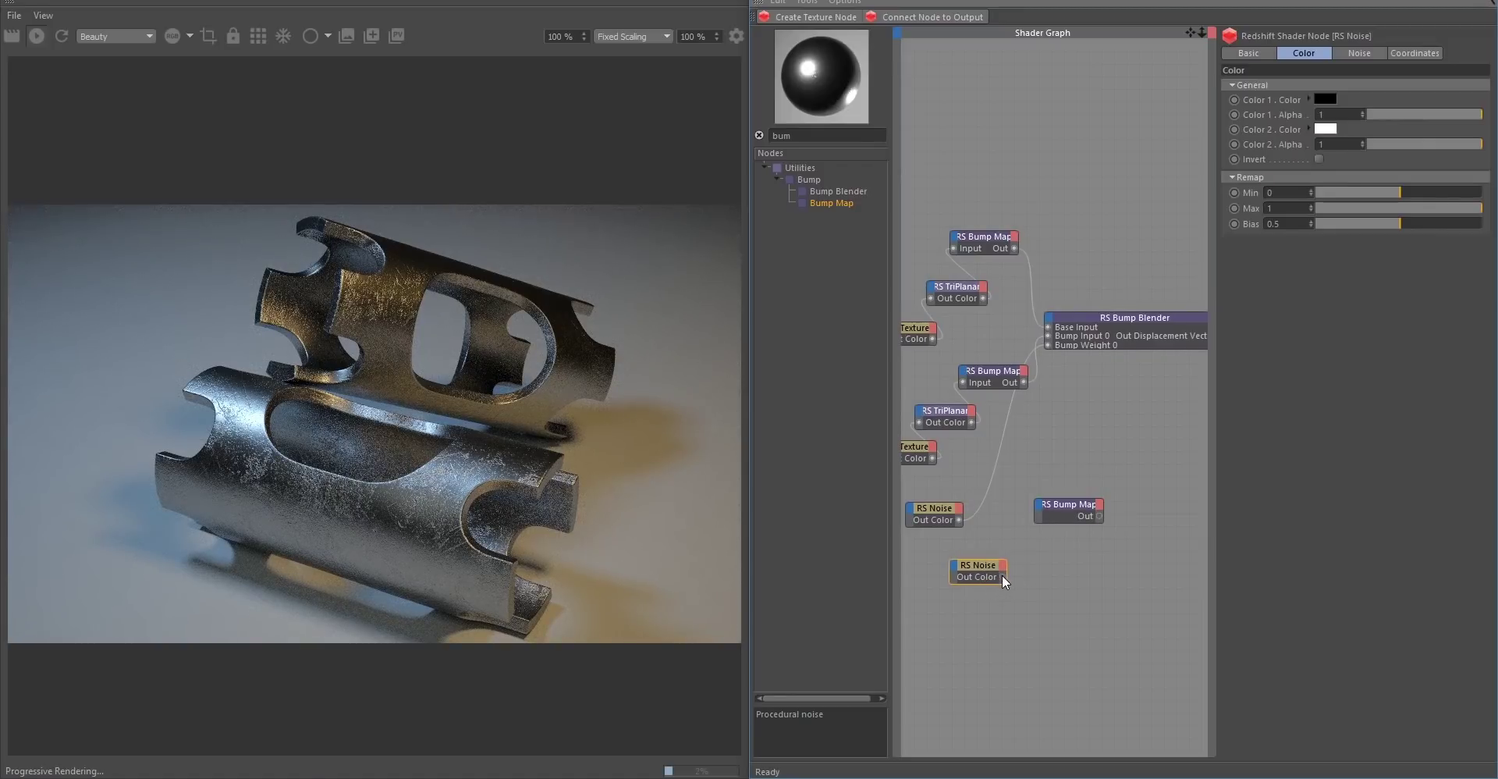
{"action": "left_click_drag", "start_coordinate": [1031, 503], "coordinate": [1132, 354]}
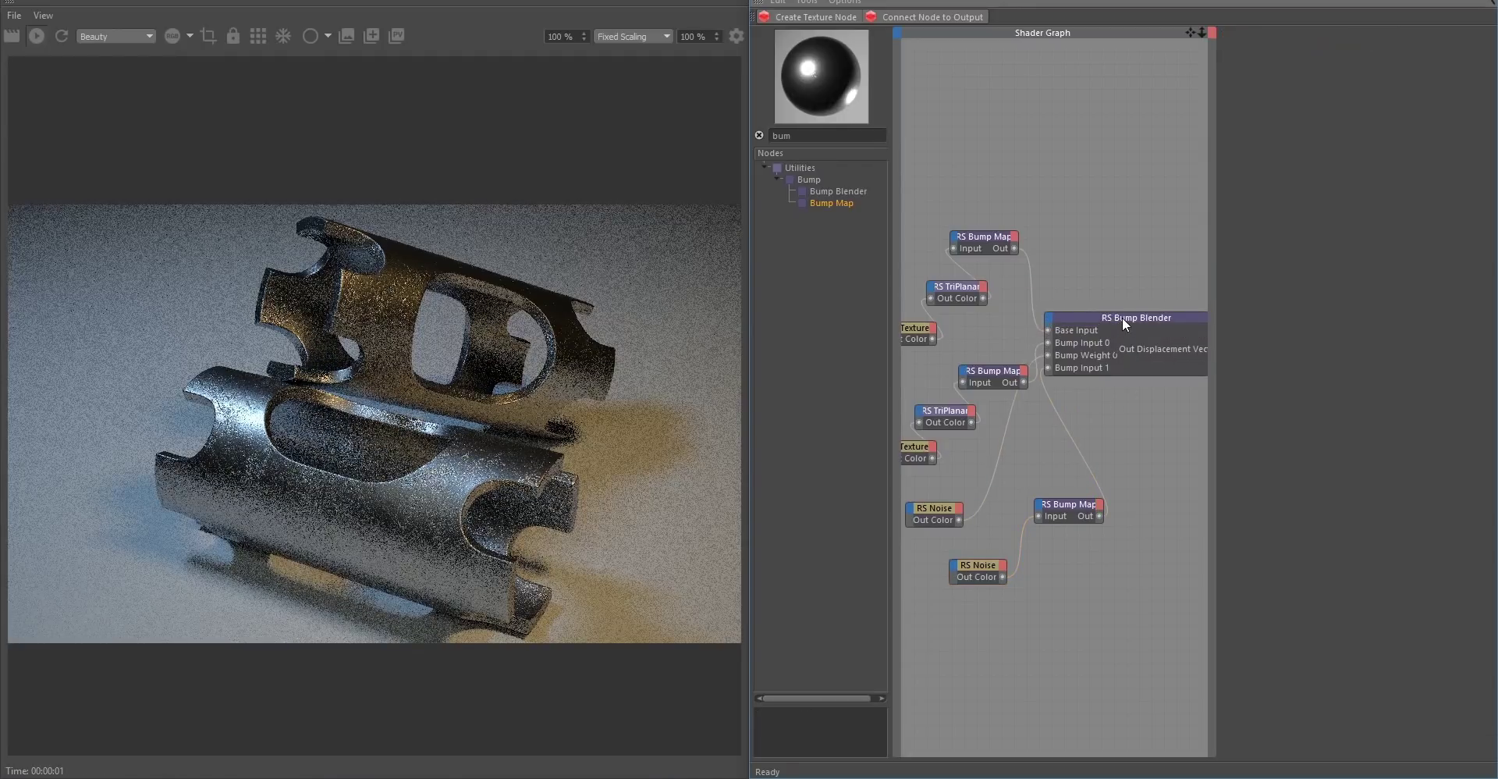
Set the Bump Blender's Layer 1 blend weight to 1 and turn off Additive Mode.
{"action": "left_click", "coordinate": [1122, 320]}
{"action": "left_click", "coordinate": [1331, 203]}
{"action": "type", "text": "1"}
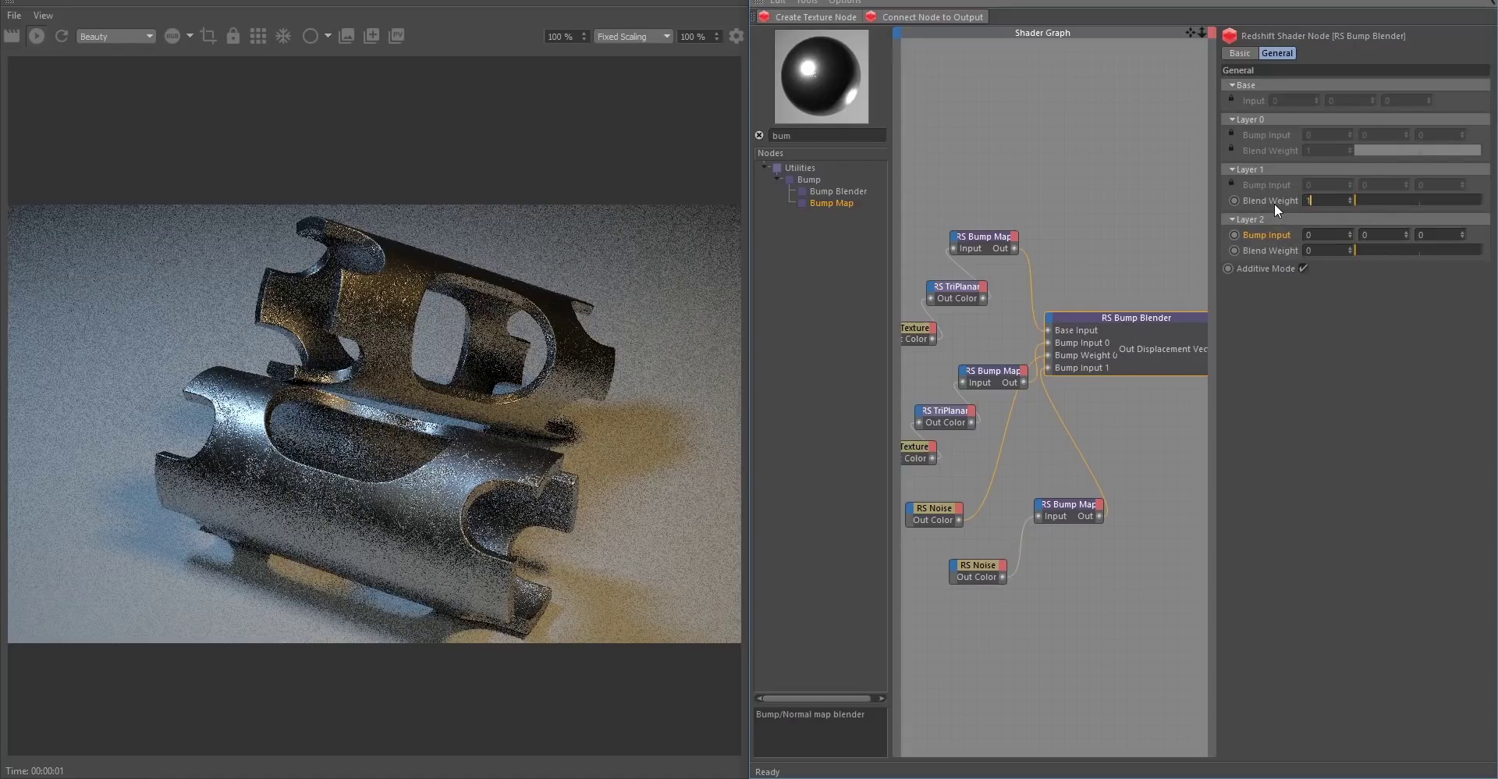
{"action": "key", "text": "Return"}
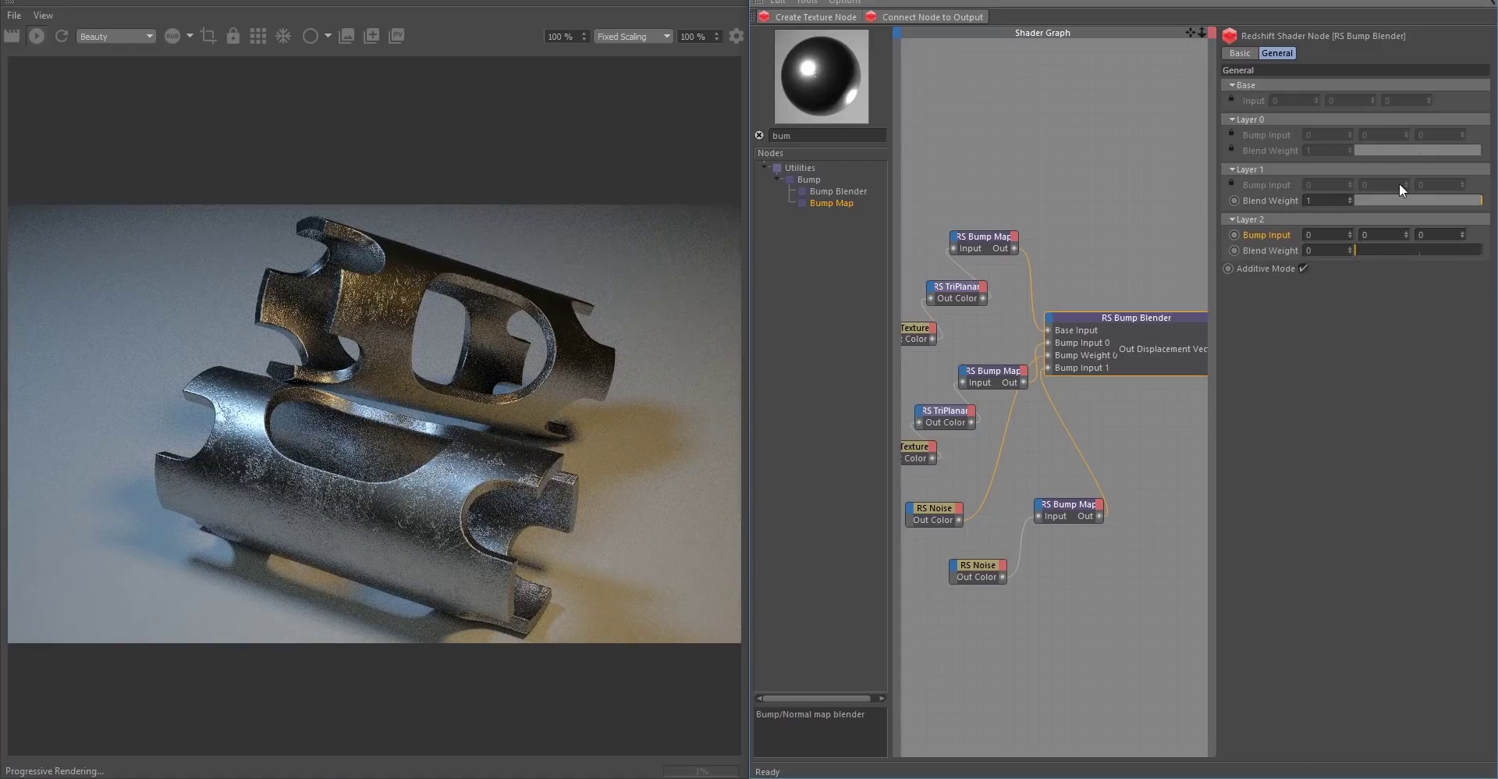
{"action": "left_click", "coordinate": [1304, 269]}
Set the new Noise node's overall scale to about 4.4 and its fractal complexity to 8.
{"action": "left_click", "coordinate": [982, 567]}
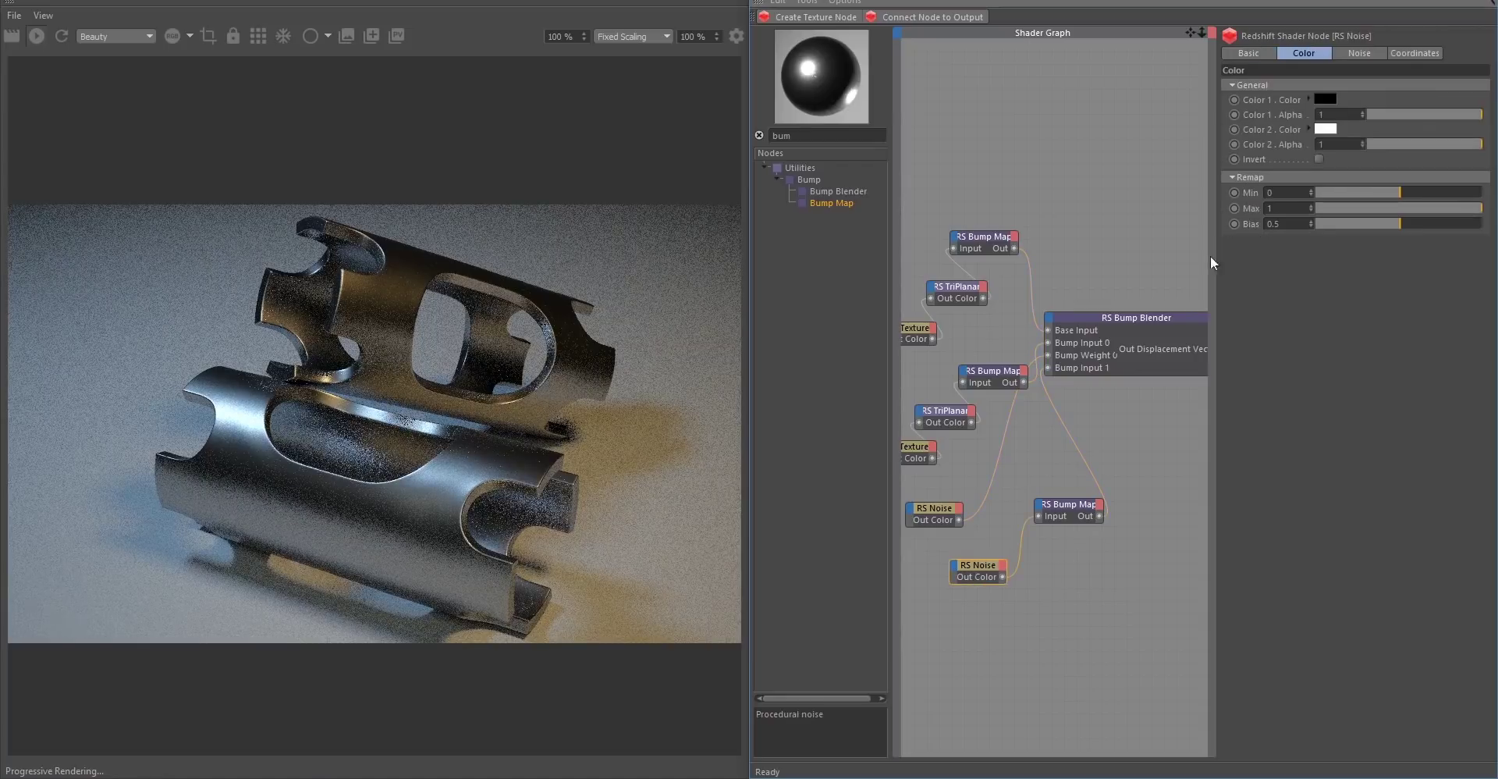
{"action": "left_click", "coordinate": [1417, 50]}
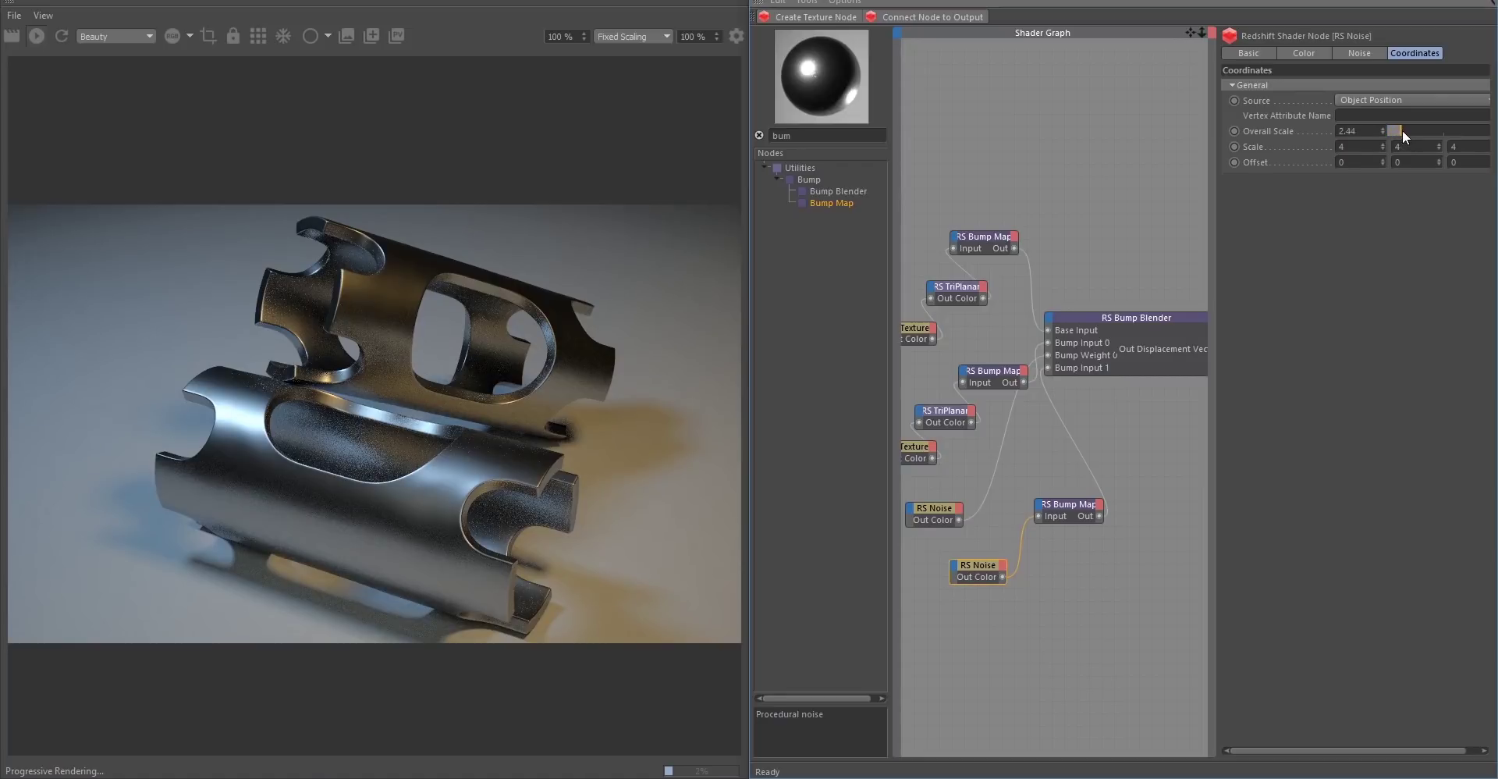
{"action": "left_click_drag", "start_coordinate": [1411, 128], "coordinate": [1411, 128]}
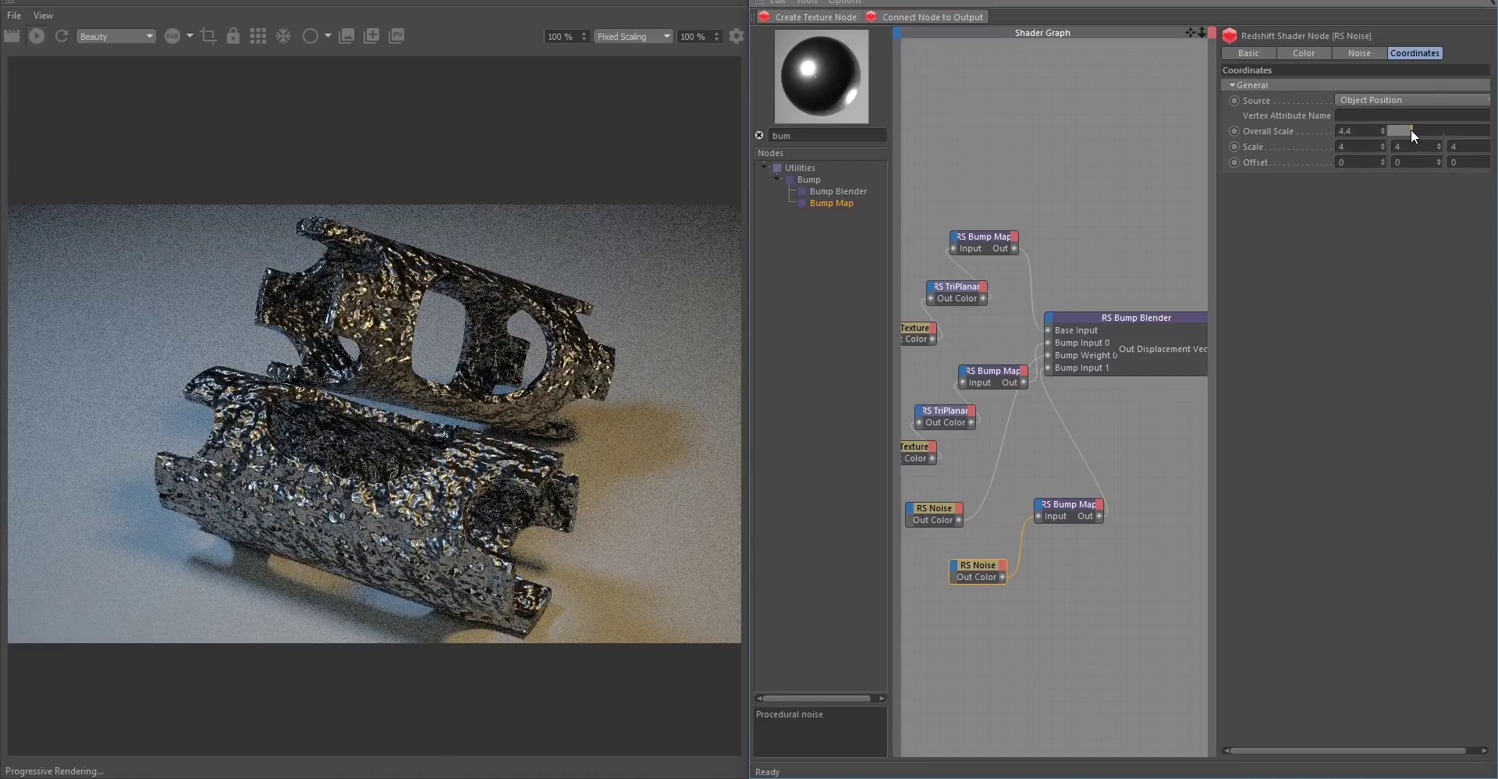
{"action": "left_click", "coordinate": [1360, 55]}
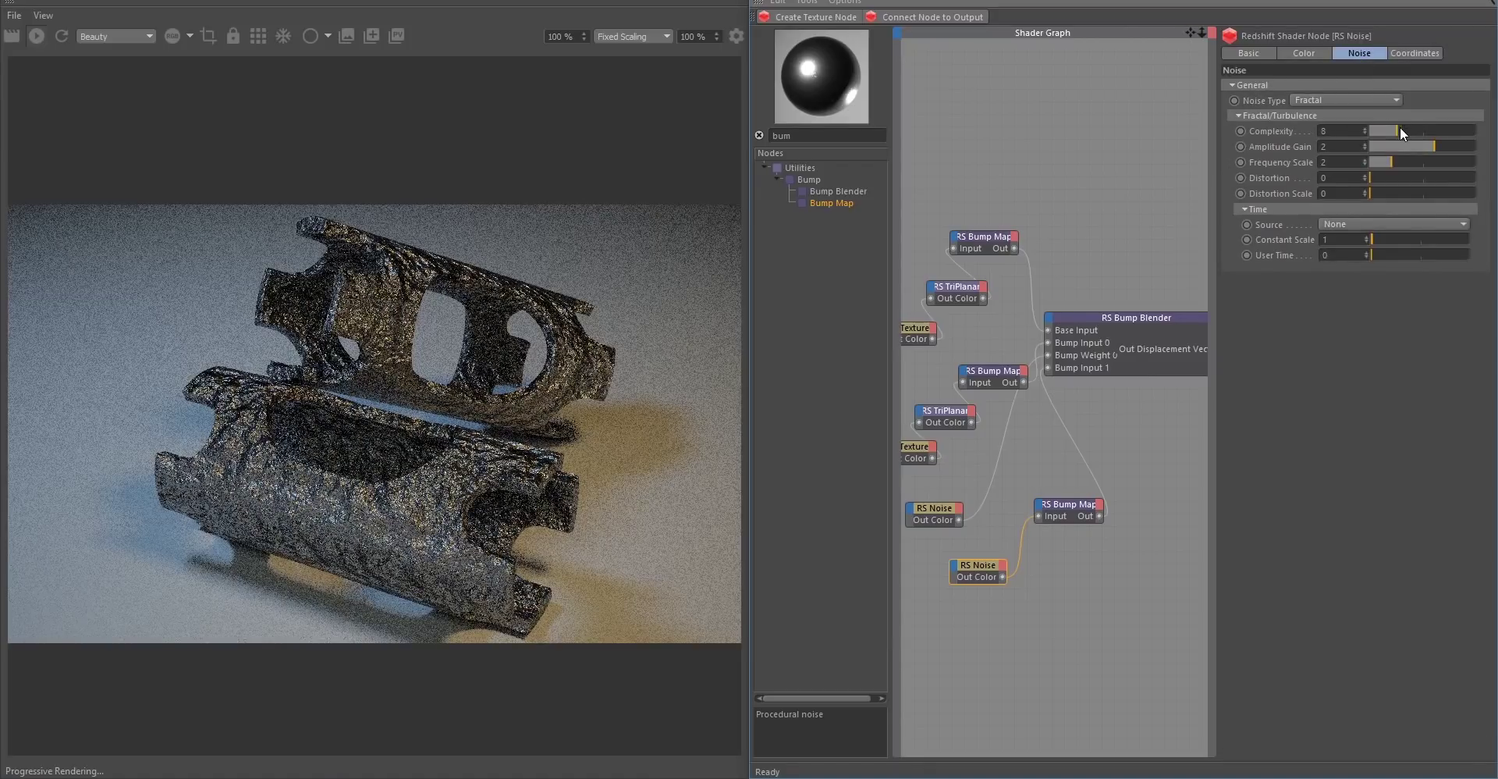
Lower the height scale of the Bump Map fed by the new Noise, trying 0.05 and 0.025 before entering another small value.
{"action": "left_click", "coordinate": [1066, 508]}
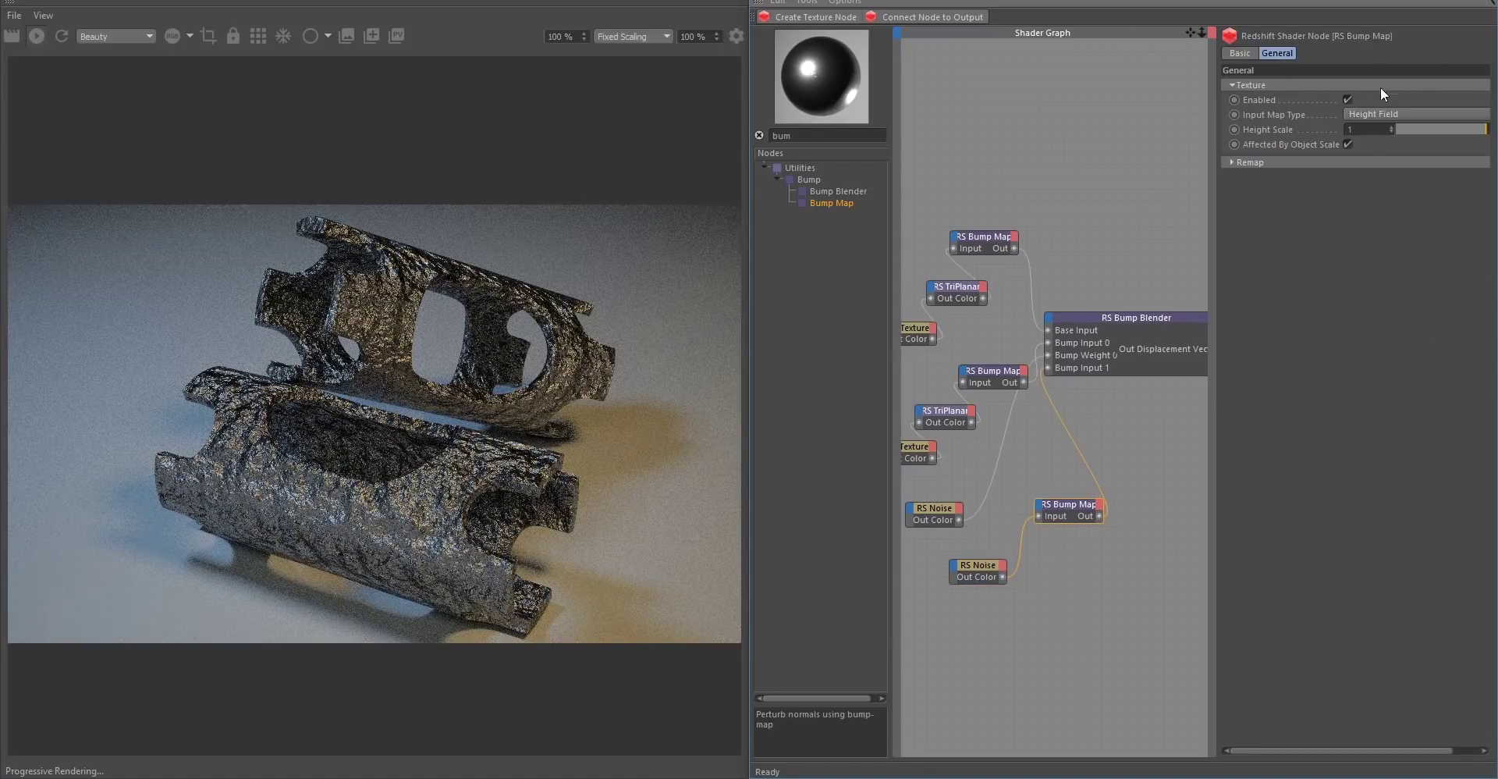
{"action": "double_click", "coordinate": [1374, 130]}
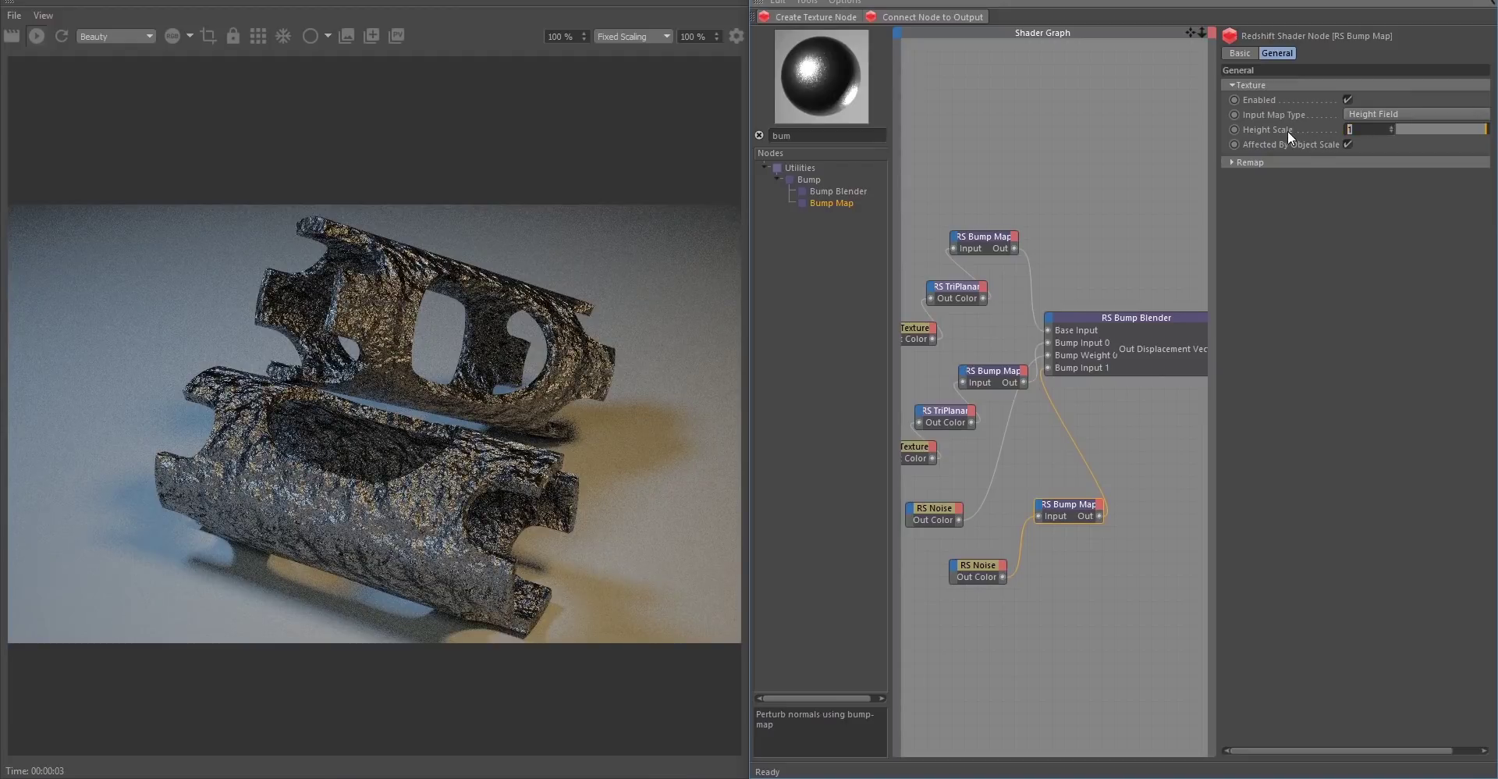
{"action": "type", "text": "0.05"}
{"action": "key", "text": "Return"}
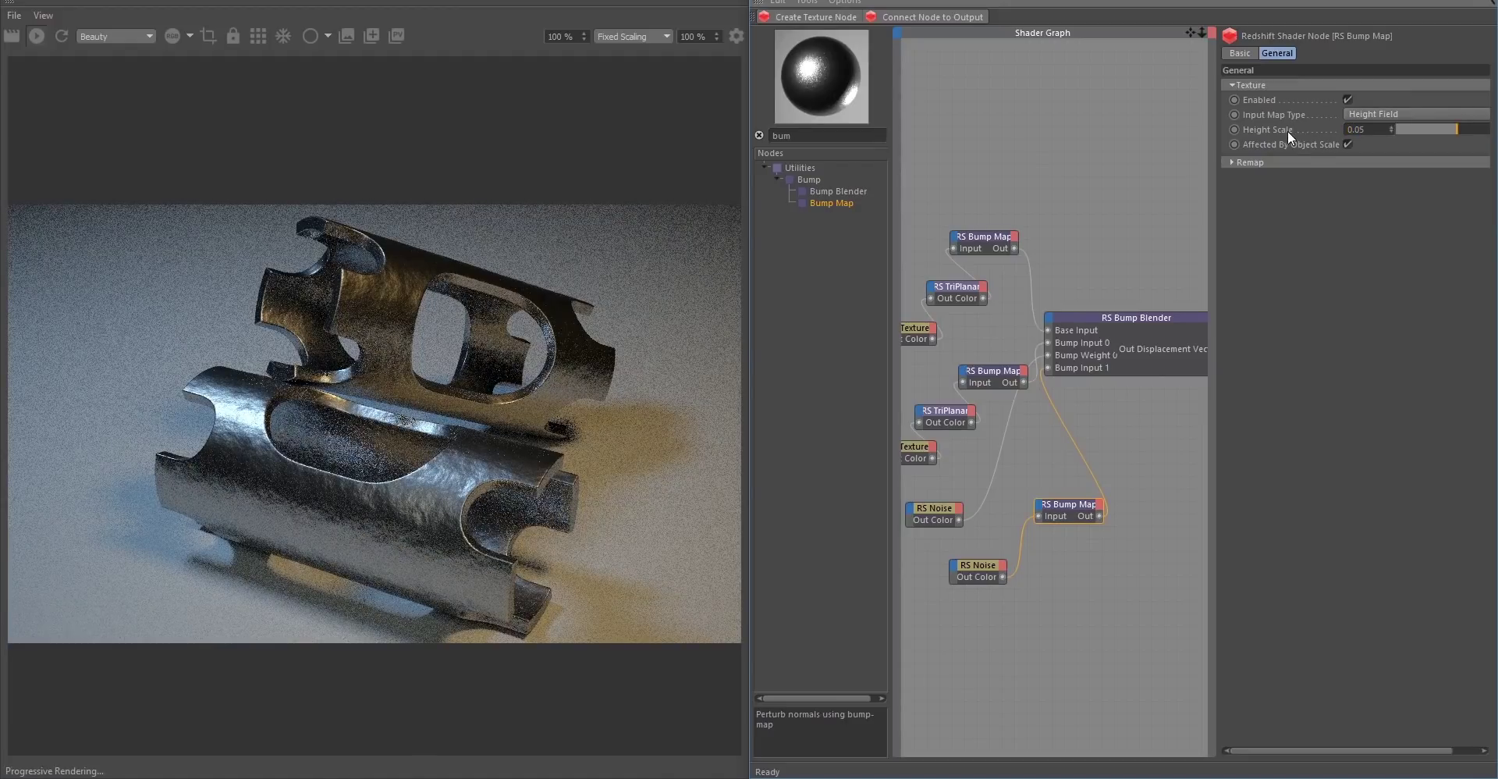
{"action": "double_click", "coordinate": [1366, 130]}
{"action": "type", "text": "0.025"}
{"action": "key", "text": "Return"}
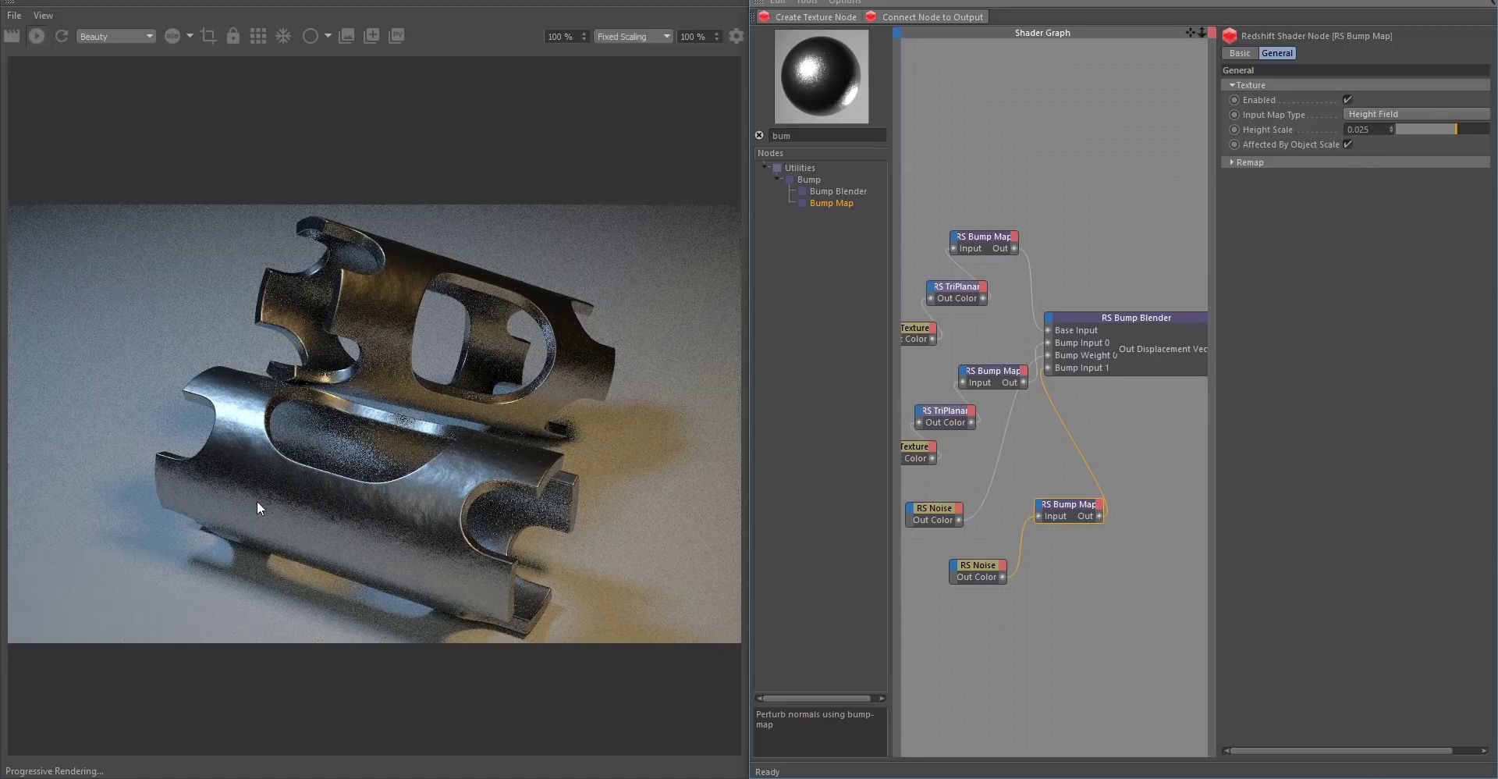
{"action": "double_click", "coordinate": [1361, 130]}
{"action": "type", "text": ".0"}
Turn on Additive Mode in the Bump Blender and render the preview in bucket mode.
{"action": "left_click", "coordinate": [1144, 317]}
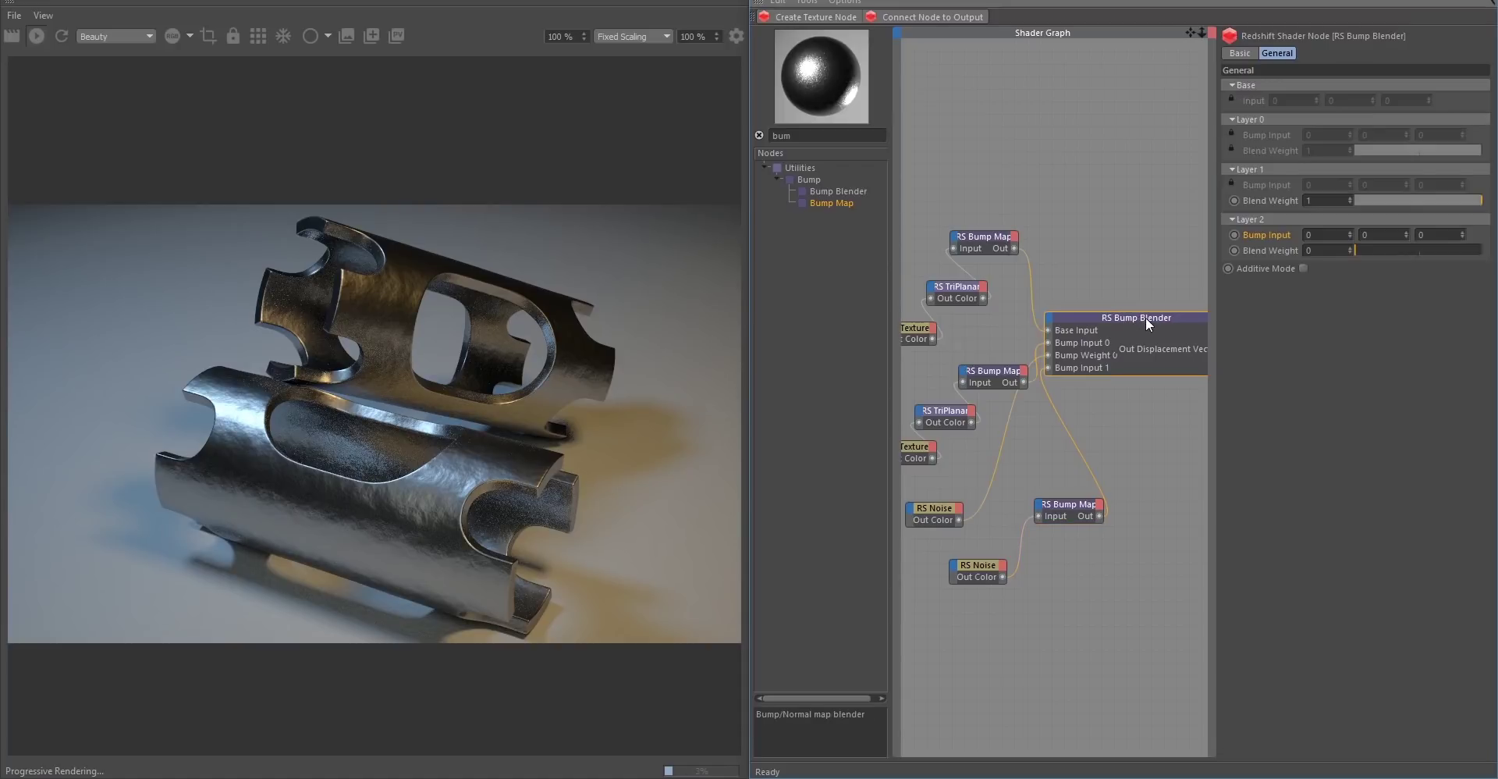
{"action": "left_click", "coordinate": [1304, 267]}
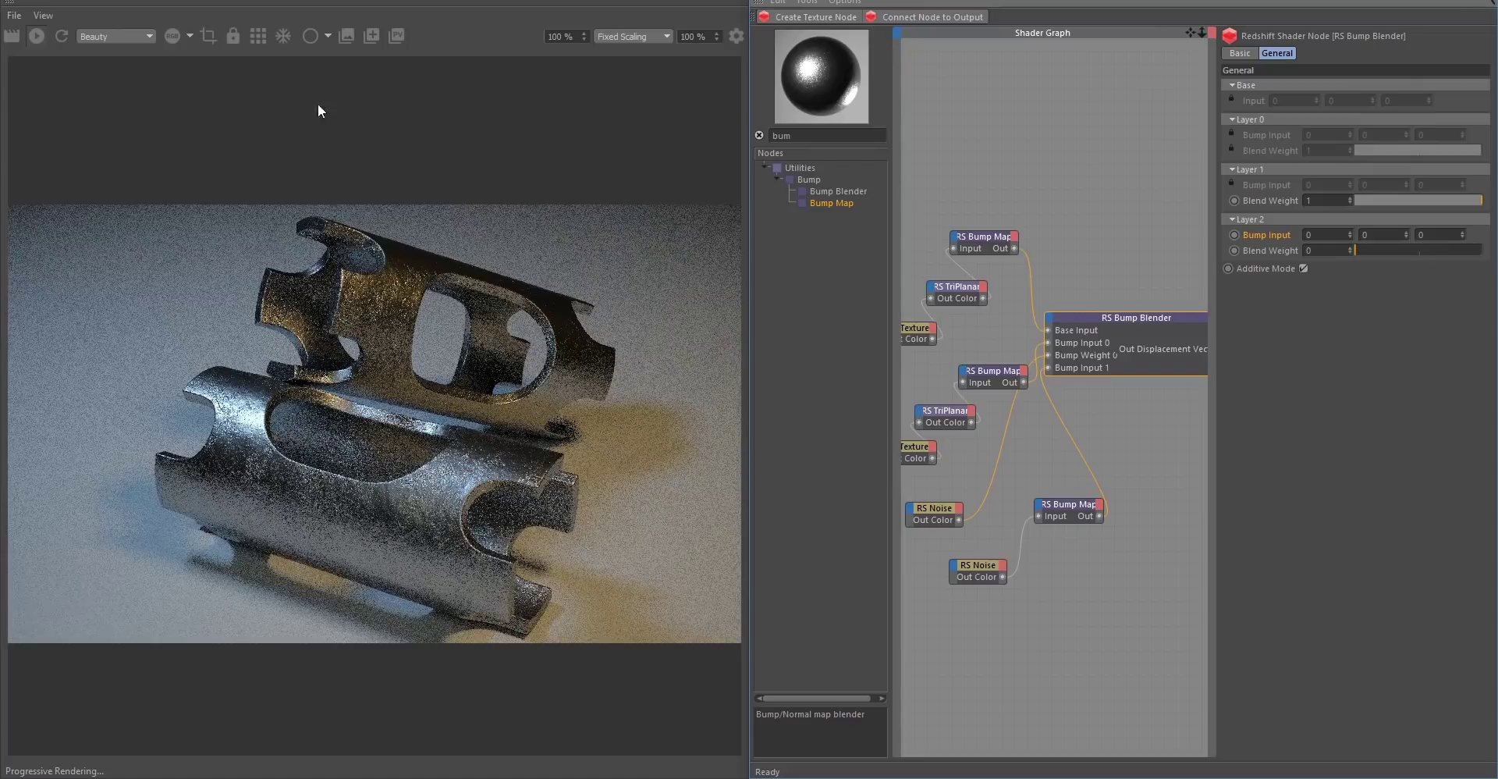
{"action": "left_click", "coordinate": [252, 35]}
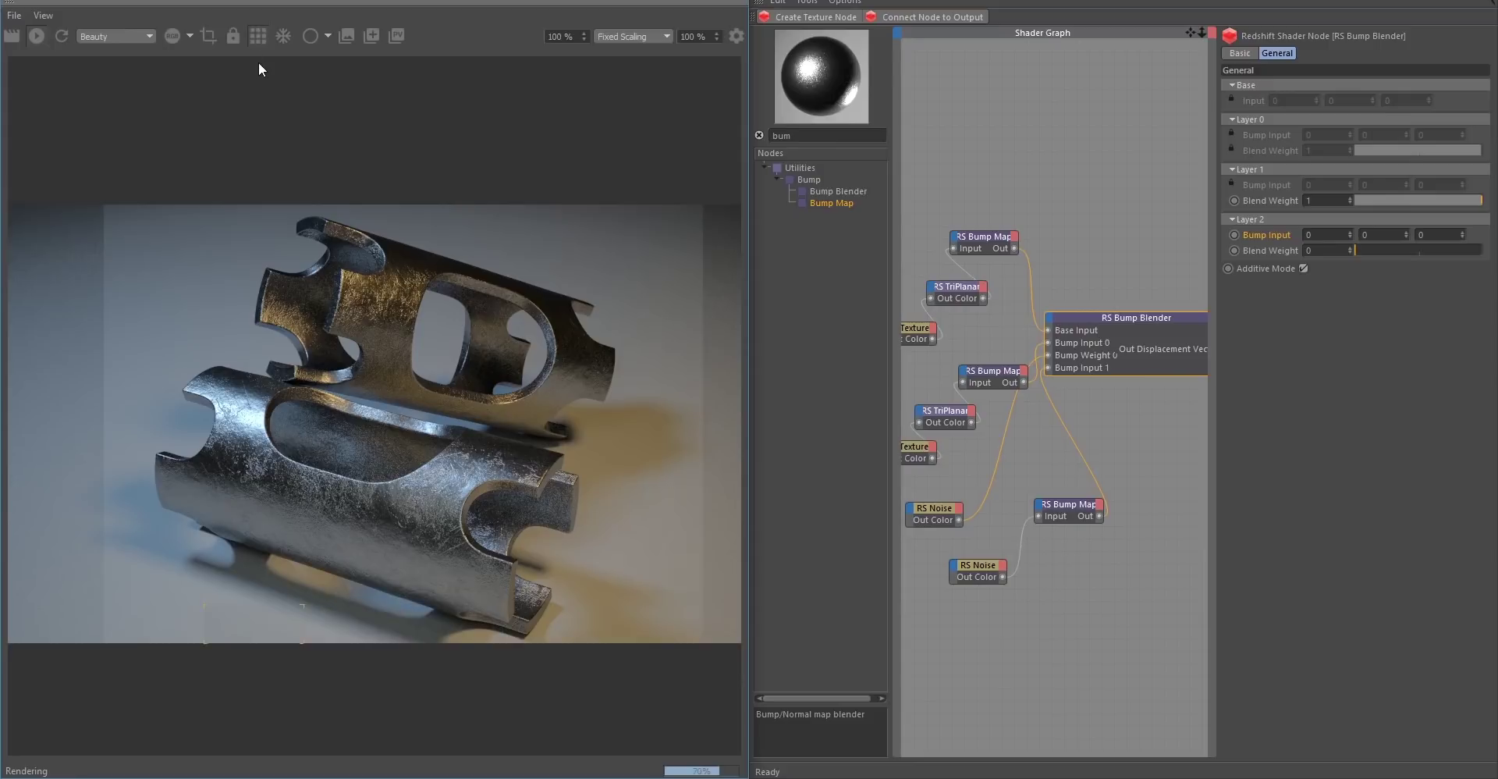
Take a snapshot of the additive bump render and compare it with the previous snapshot.
{"action": "left_click", "coordinate": [371, 36]}
{"action": "left_click", "coordinate": [111, 712]}
{"action": "left_click", "coordinate": [50, 721]}
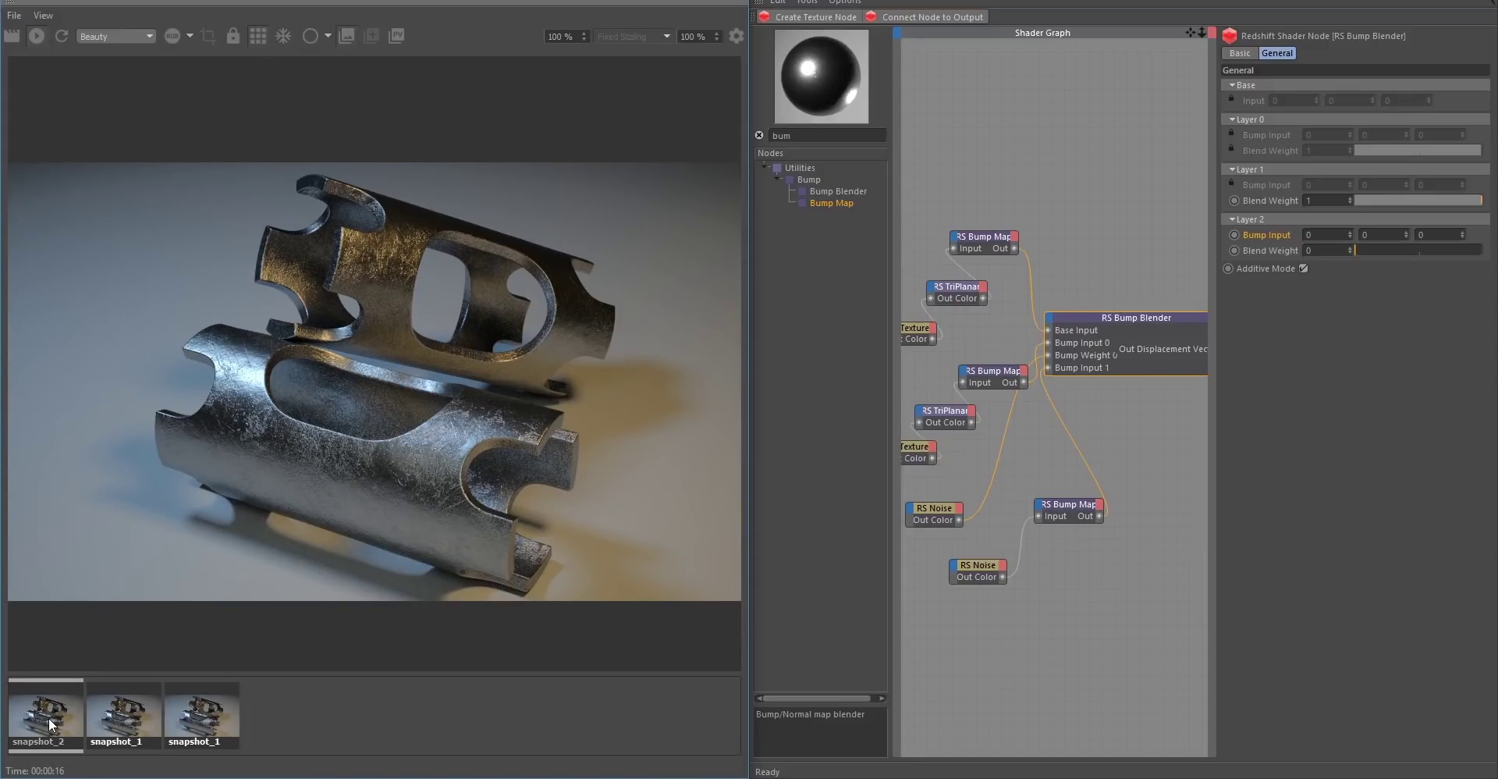
{"action": "left_click", "coordinate": [115, 728]}
{"action": "left_click", "coordinate": [58, 724]}
{"action": "left_click", "coordinate": [125, 718]}
{"action": "left_click", "coordinate": [110, 720]}
{"action": "left_click", "coordinate": [45, 720]}
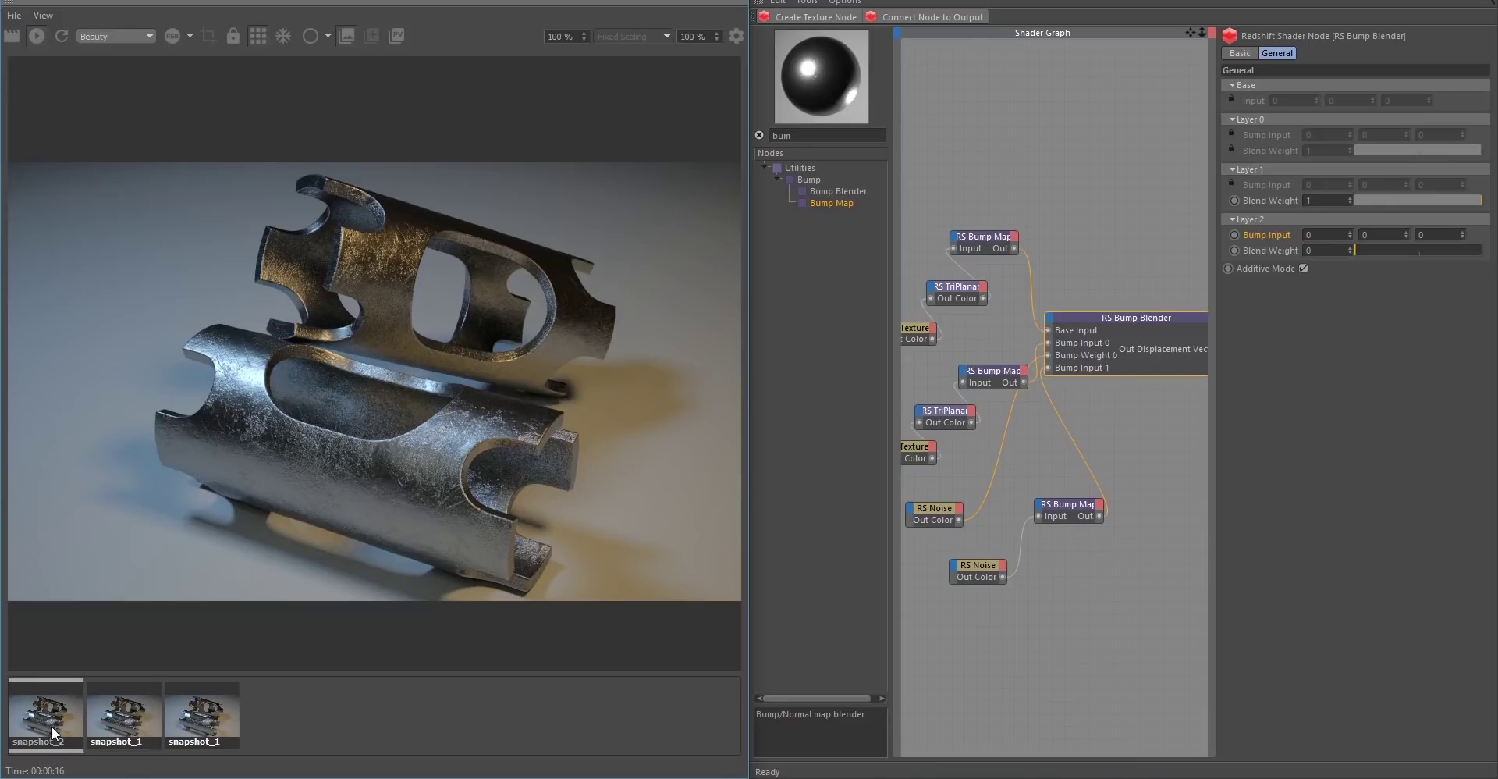